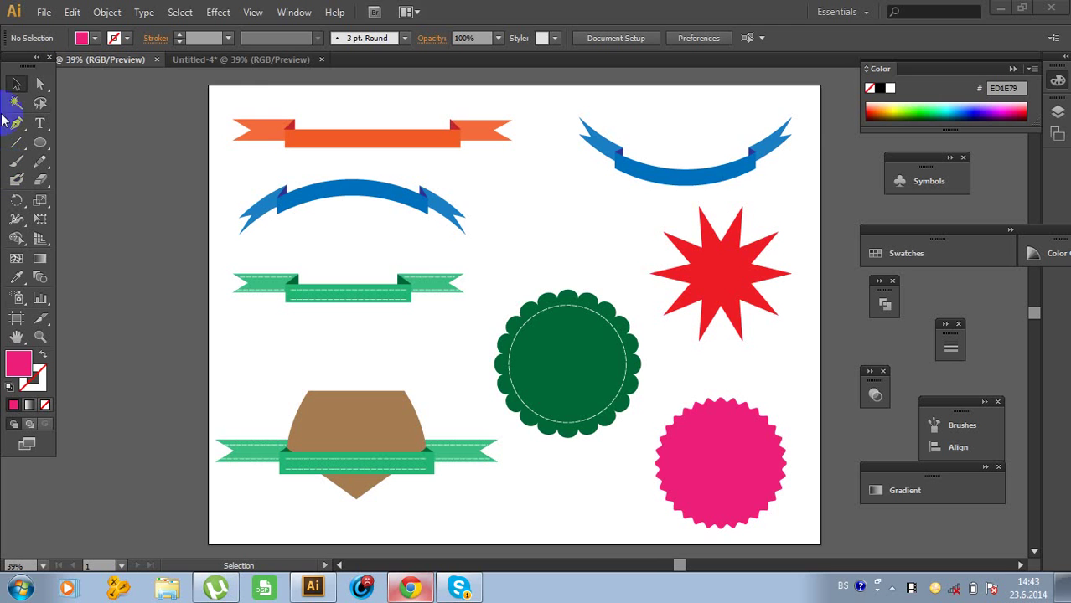
Switch to the blank Untitled-4 document and draw a wide, thin rectangle in the upper part of the artboard
left_click(232, 60)
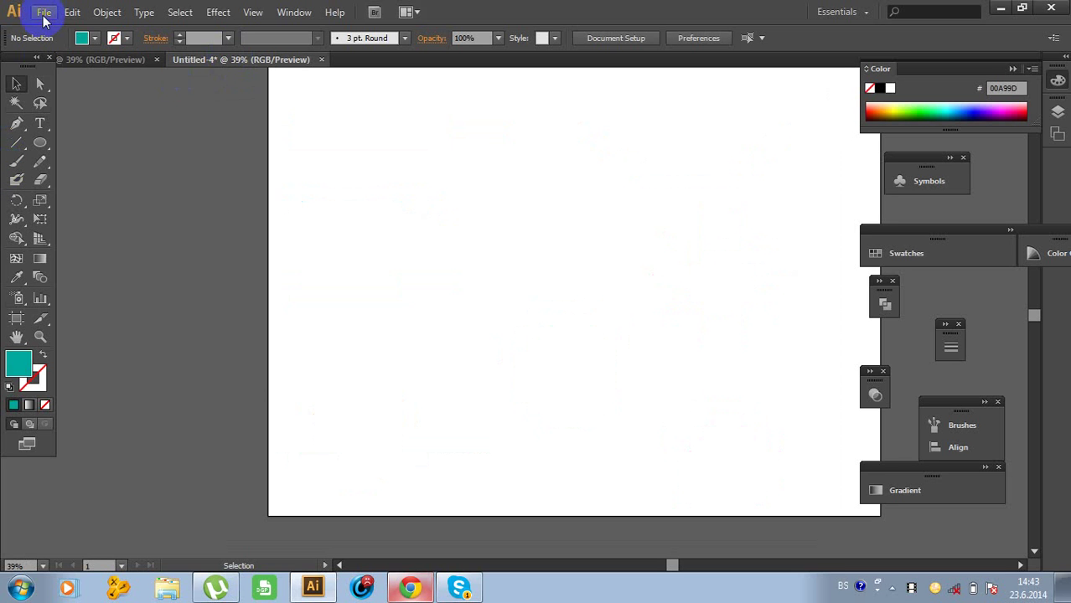
left_click(43, 11)
left_click(65, 31)
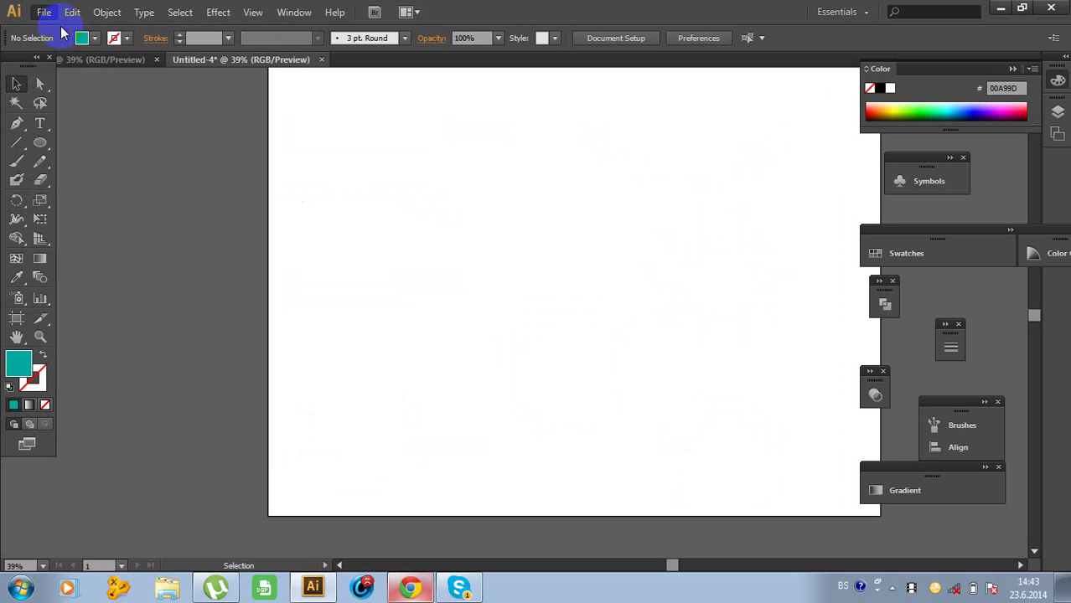
left_click(700, 444)
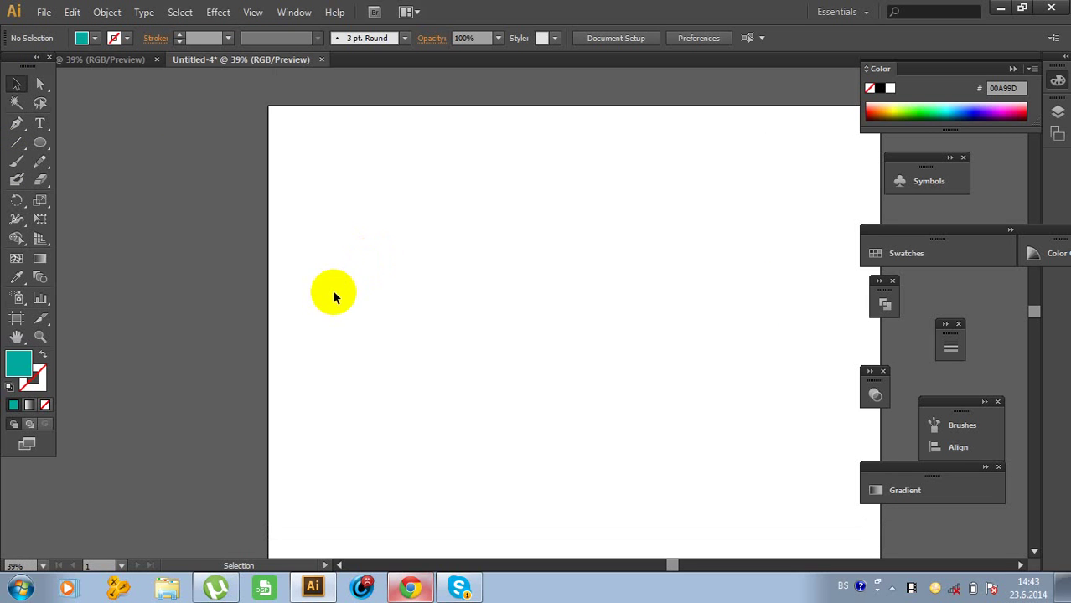
left_click_drag(44, 149, 84, 149)
left_click_drag(367, 208, 611, 248)
left_click(17, 84)
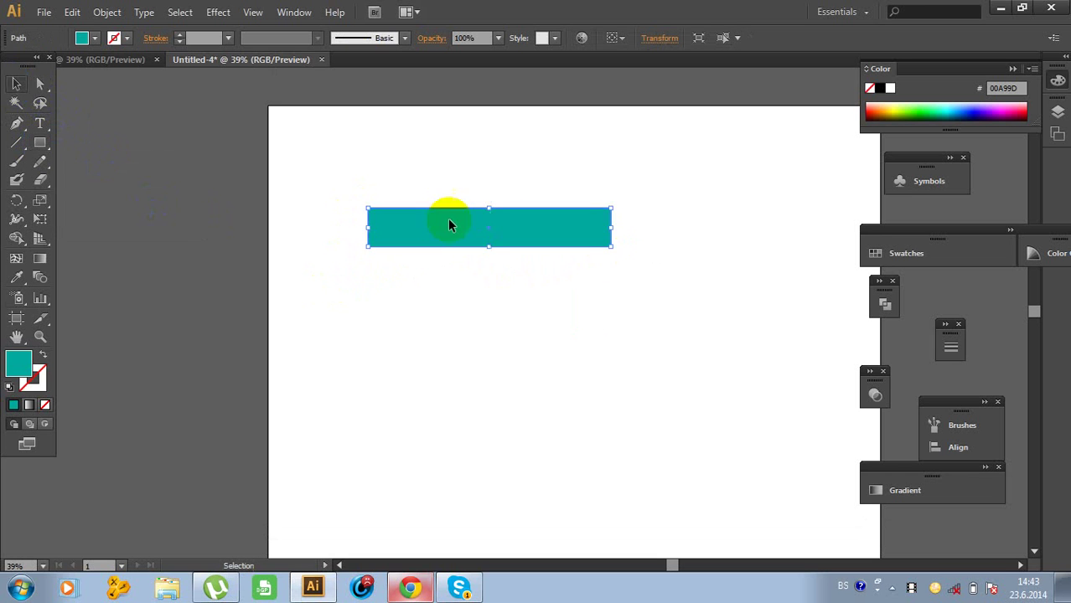
Fill the rectangle with the blue swatch 0071BC and deselect it
left_click(874, 251)
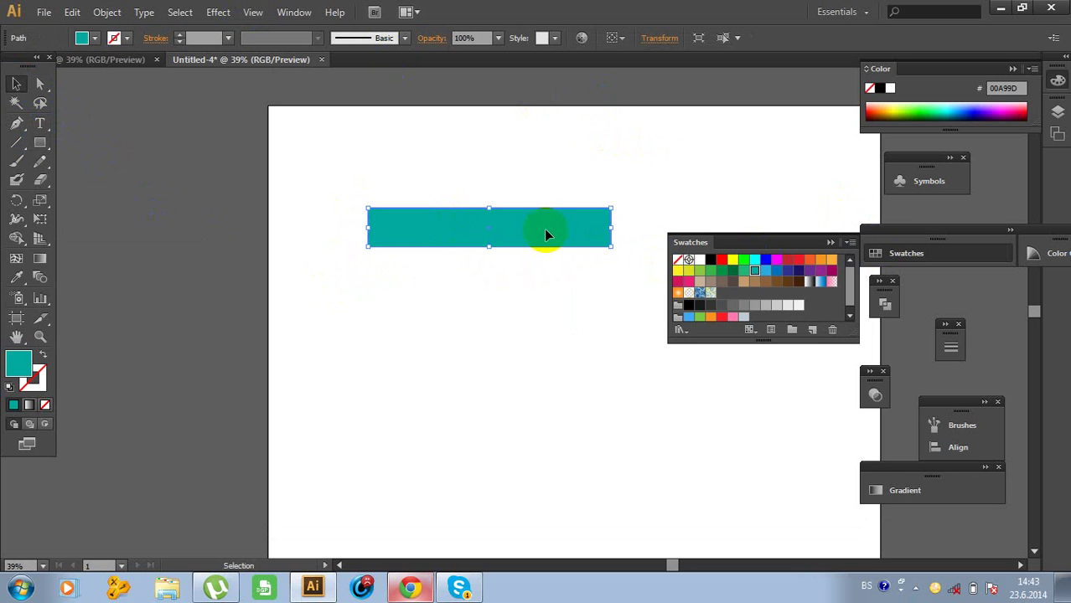
left_click(777, 270)
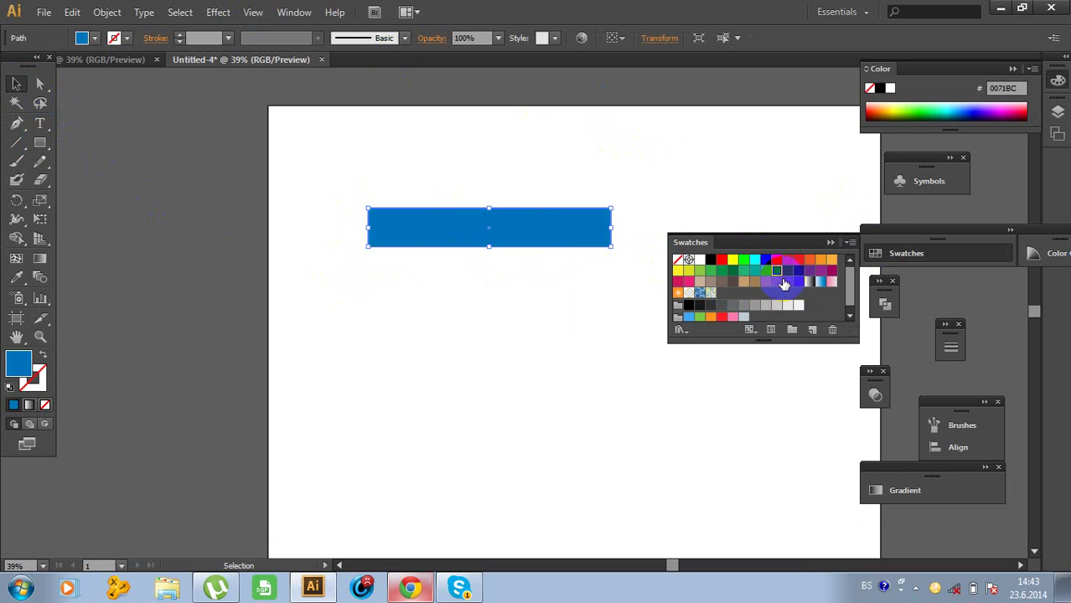
left_click(295, 12)
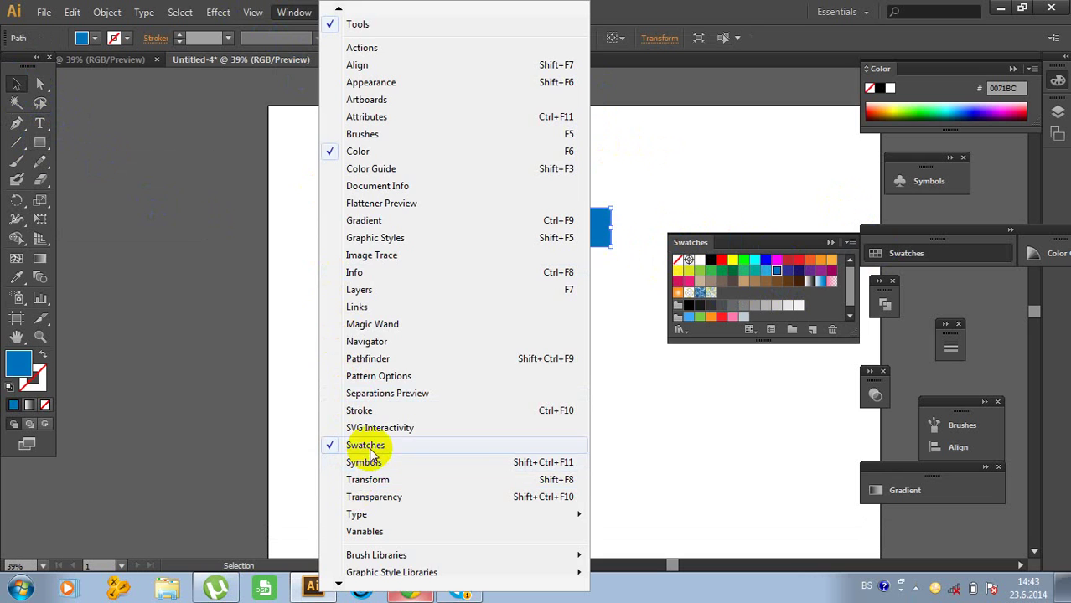
left_click(677, 421)
left_click(555, 235)
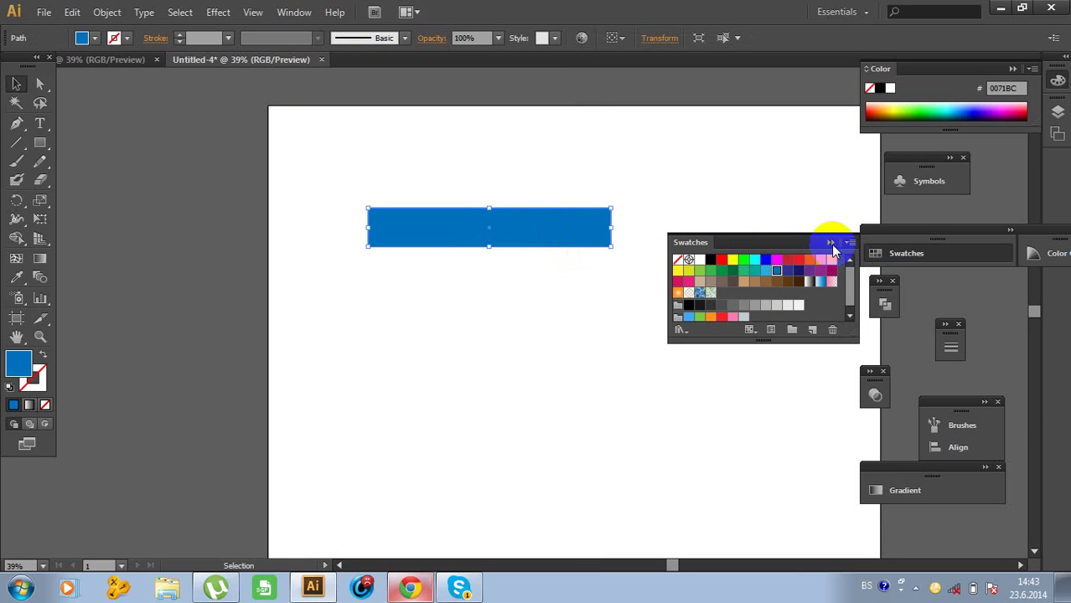
left_click(830, 244)
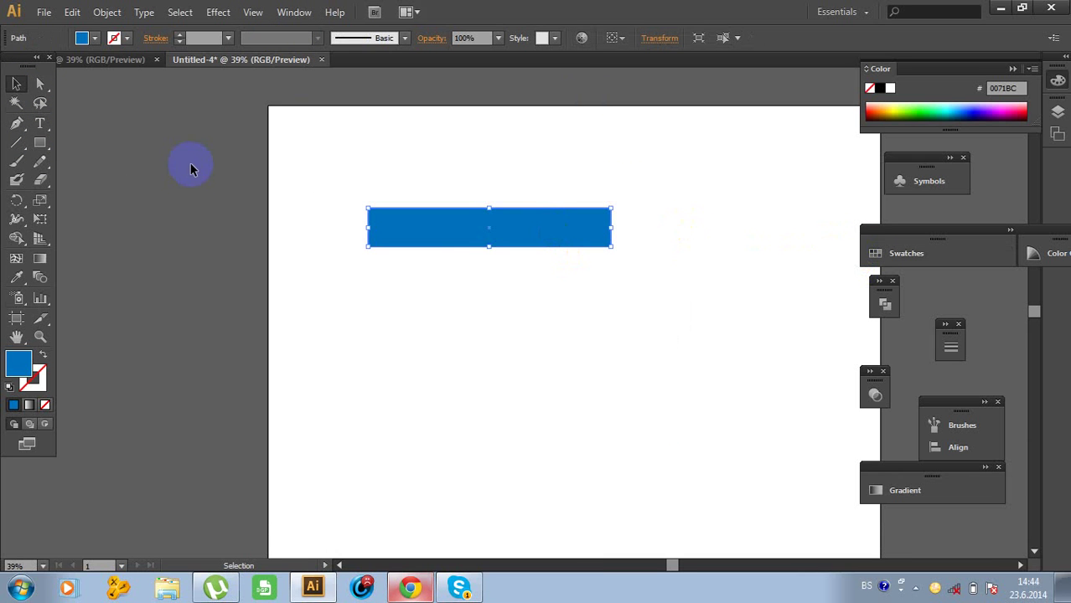
left_click(332, 175)
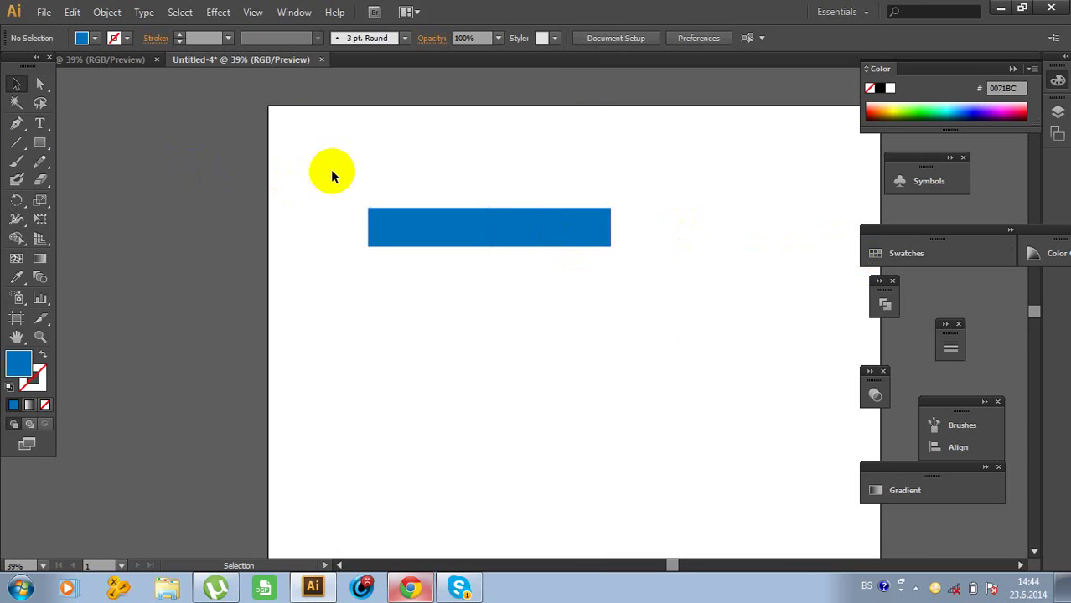
Draw a small right triangle with the Pen tool, sitting on the rectangle's top edge at its upper-left corner
left_click(19, 124)
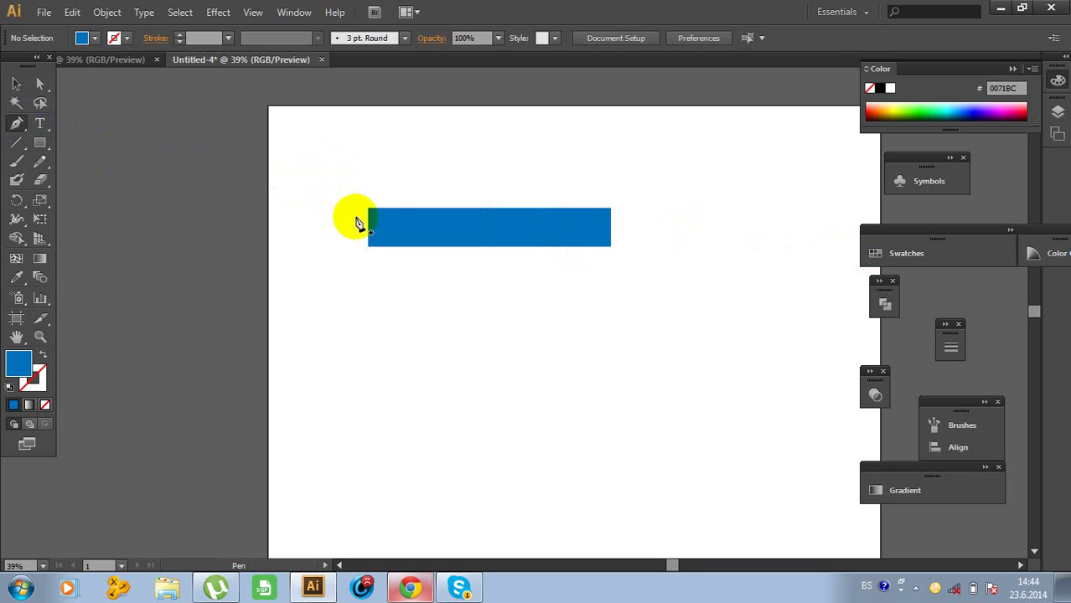
left_click(369, 208)
mouse_move(377, 202)
left_mouse_down()
mouse_move(400, 191)
mouse_move(390, 187)
mouse_move(391, 215)
mouse_move(370, 215)
left_mouse_up()
left_click(16, 84)
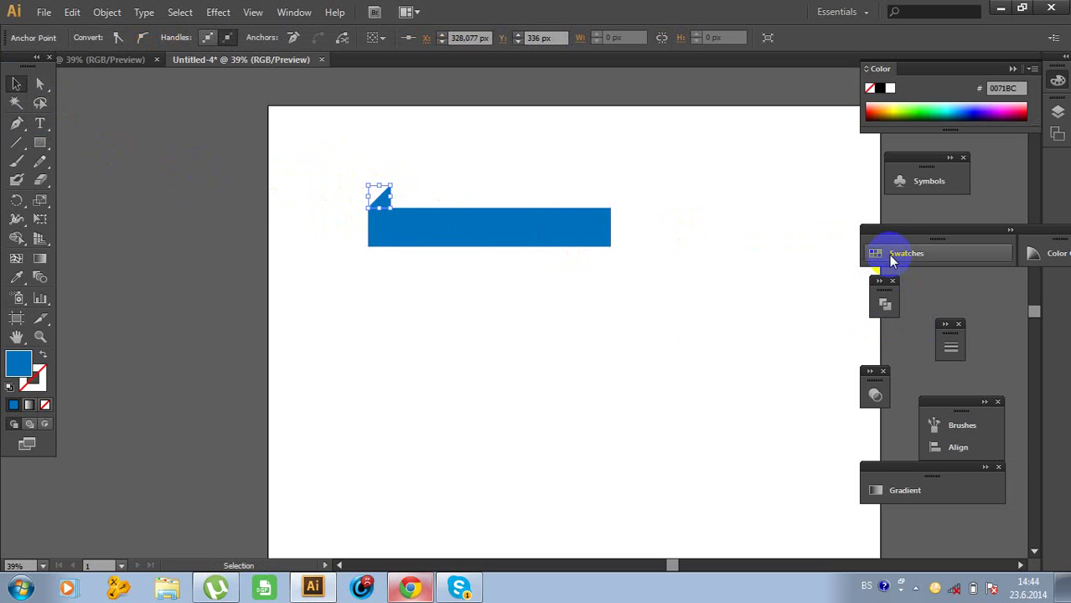
Fill the small triangle with the dark blue swatch 2E3192
left_click(892, 258)
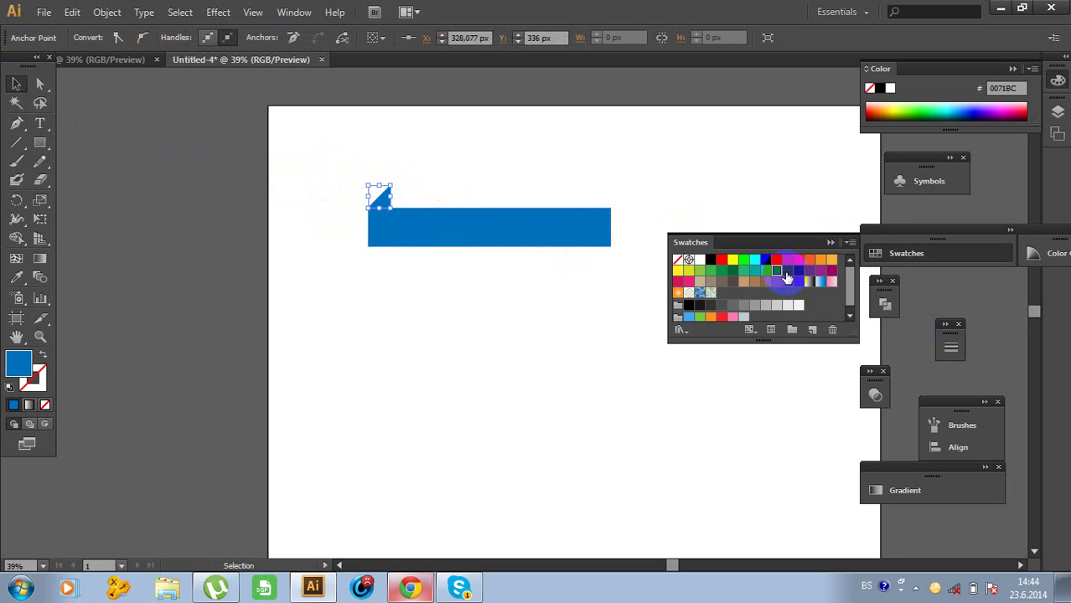
left_click(786, 273)
left_click(831, 243)
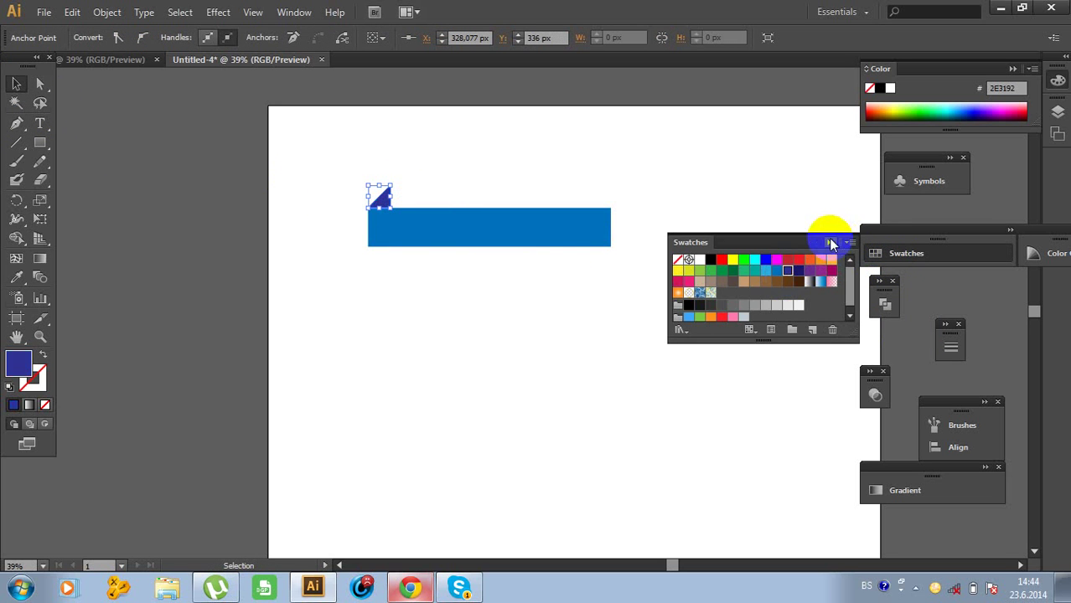
left_click(327, 287)
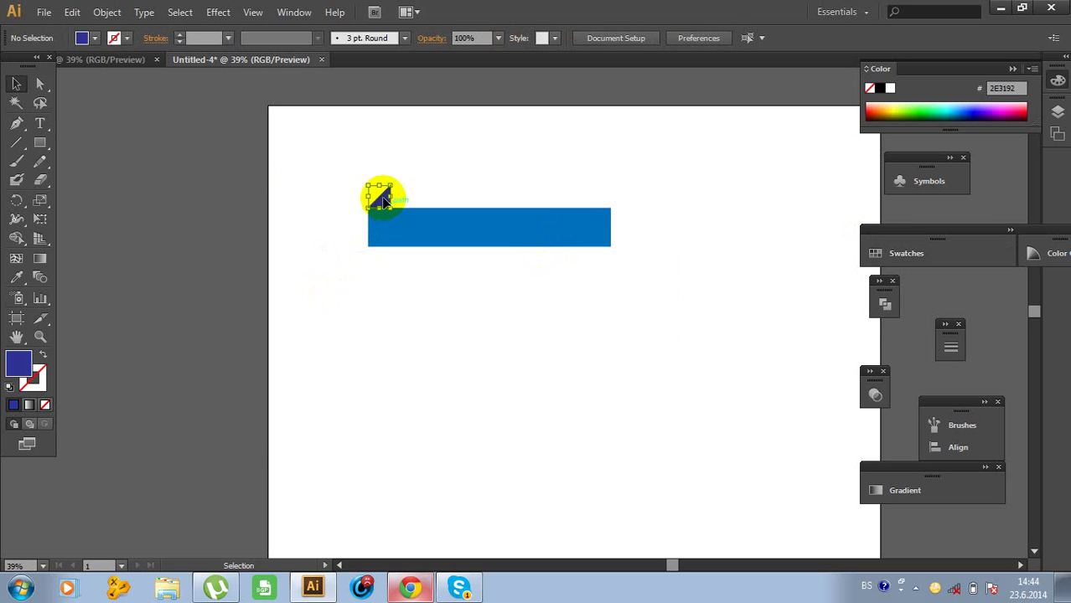
Copy the dark blue triangle and paste a duplicate onto the empty area below the rectangle
left_click(381, 195)
left_click(73, 12)
left_click(97, 89)
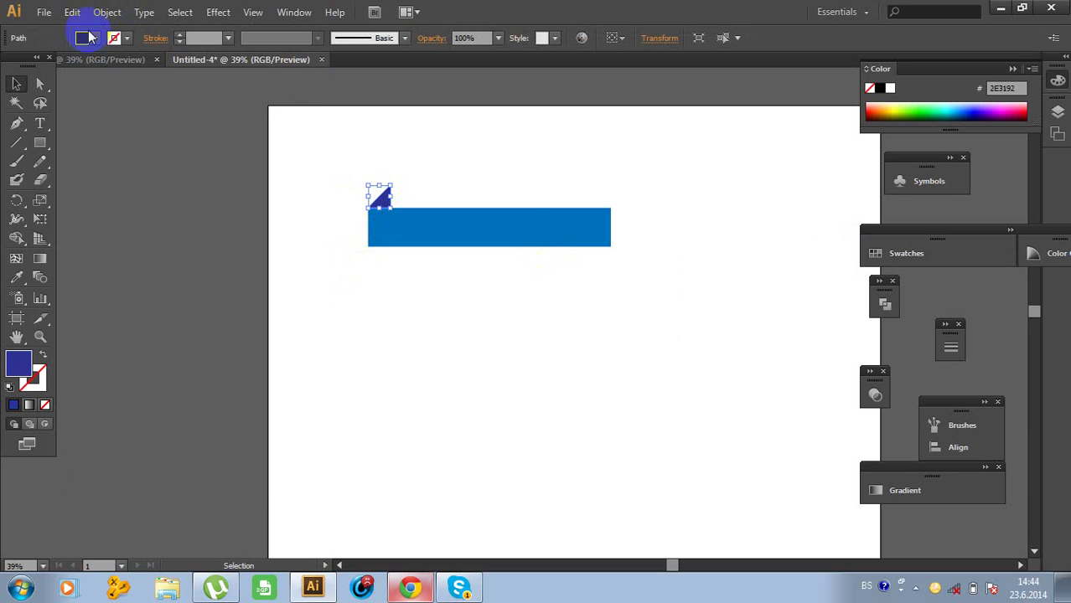
left_click(73, 13)
left_click(94, 106)
left_click_drag(513, 312, 522, 321)
Reflect the pasted triangle across the vertical axis and place it on top of the rectangle's upper-right corner
right_click(522, 321)
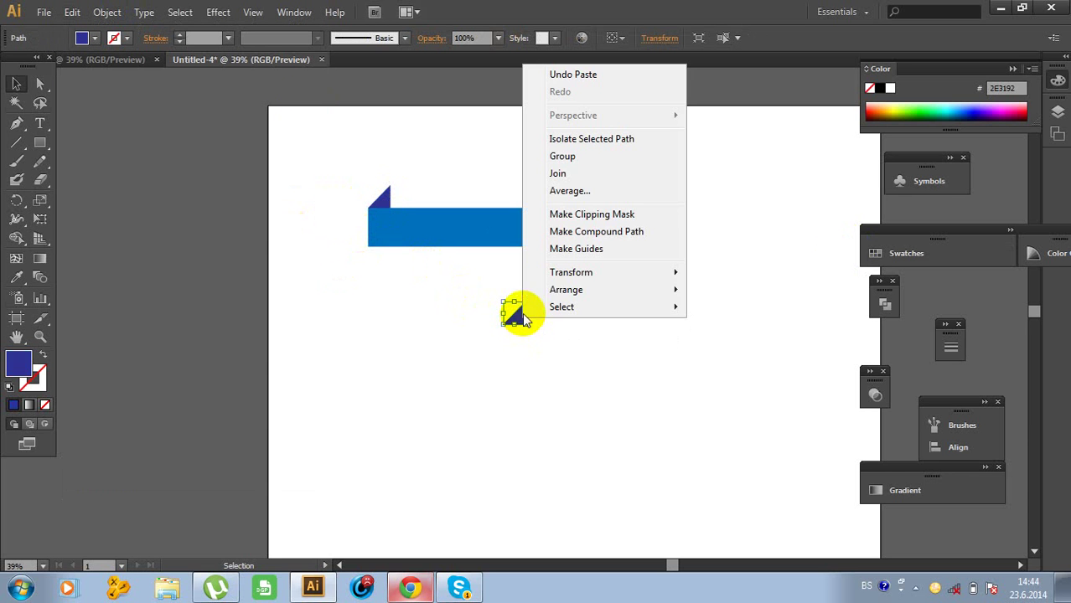
mouse_move(662, 272)
left_click(373, 329)
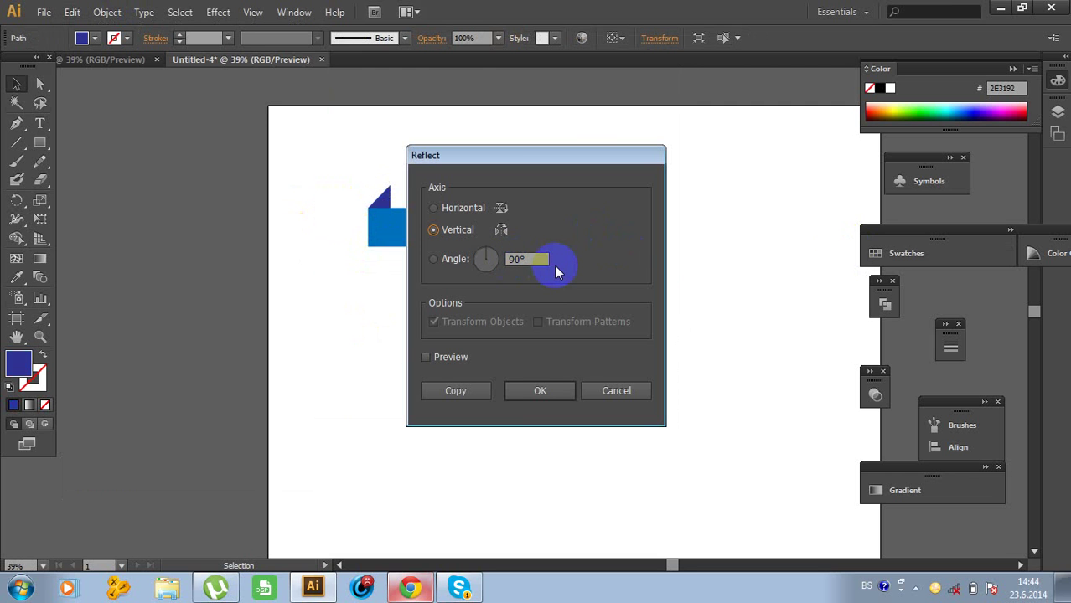
left_click(539, 393)
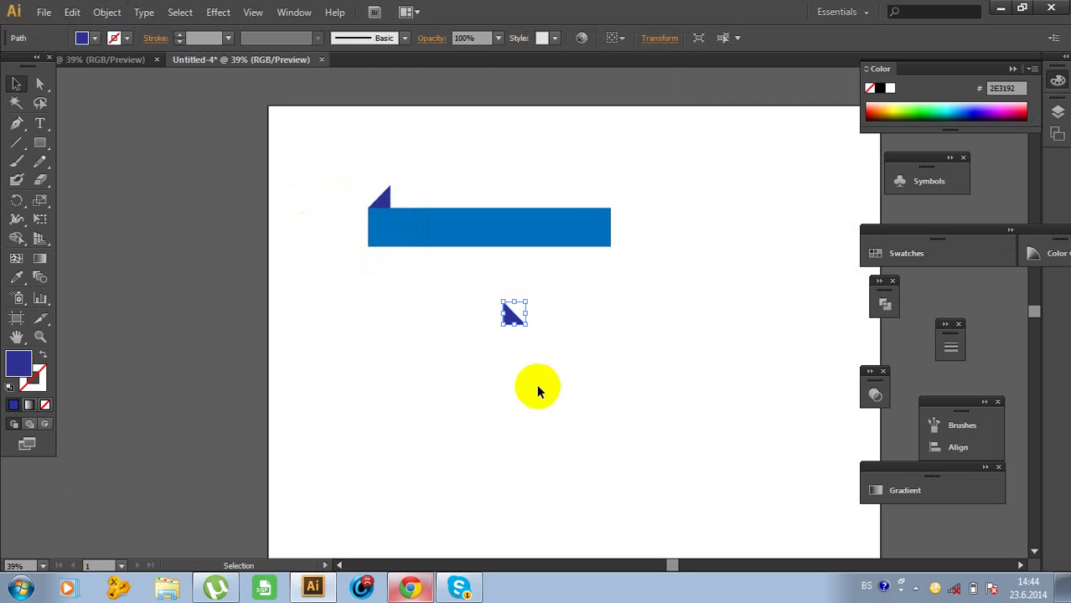
left_click(537, 383)
left_click_drag(512, 320, 648, 246)
left_click(648, 247)
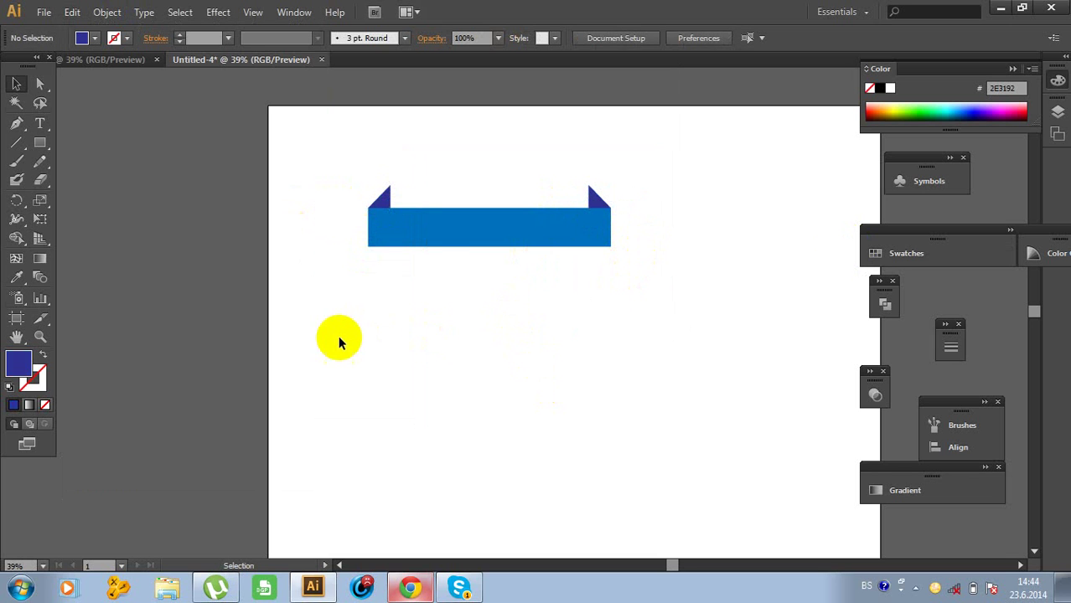
Duplicate the blue rectangle in front and move the copy left and up, aligning its top-right corner with the left triangle's peak
left_click(437, 240)
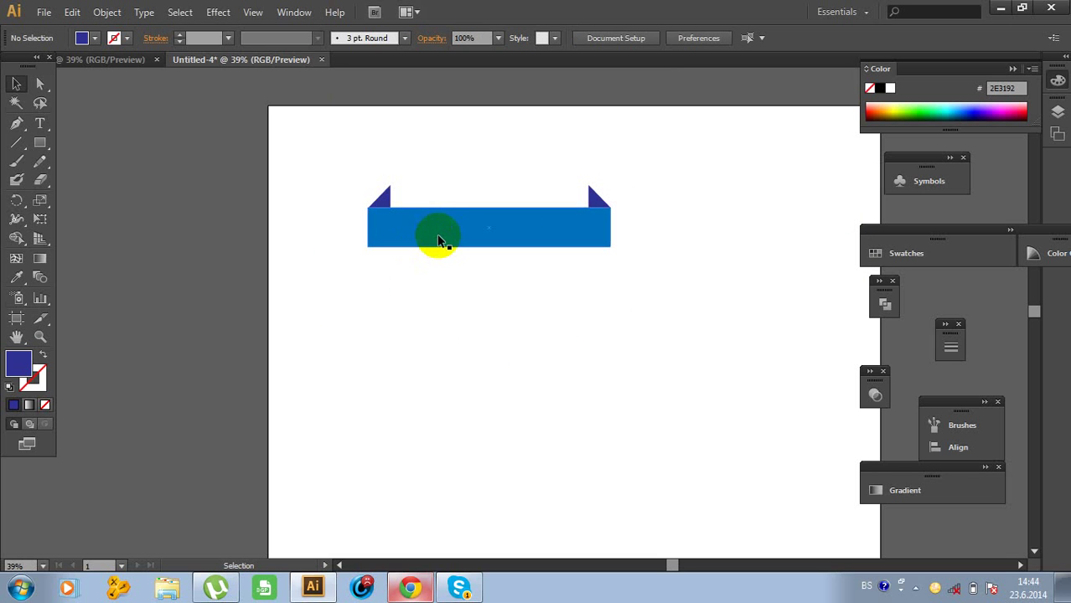
left_click(72, 14)
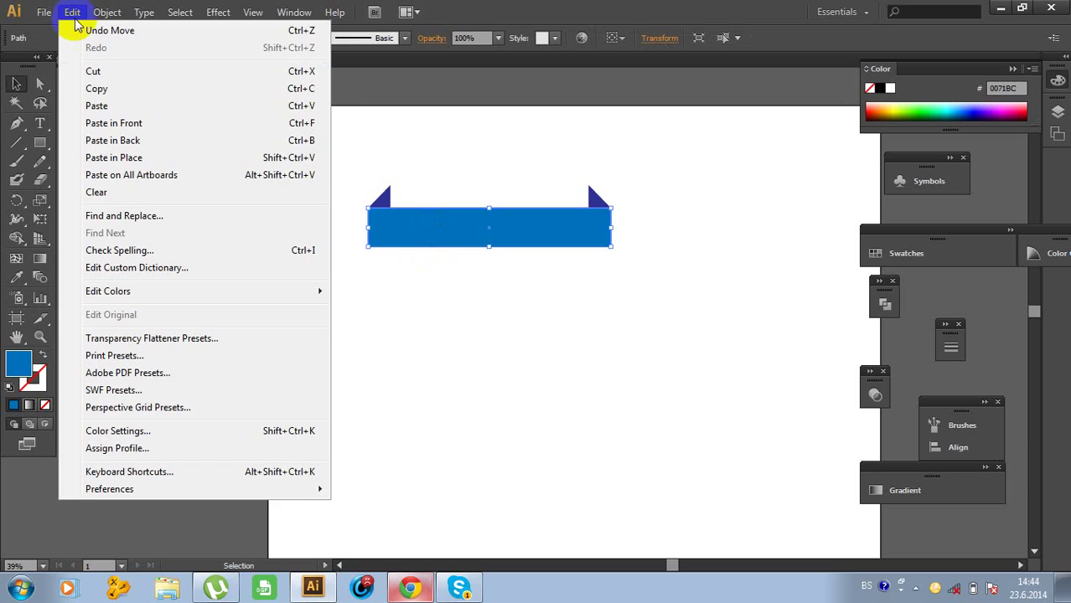
left_click(99, 89)
left_click(73, 13)
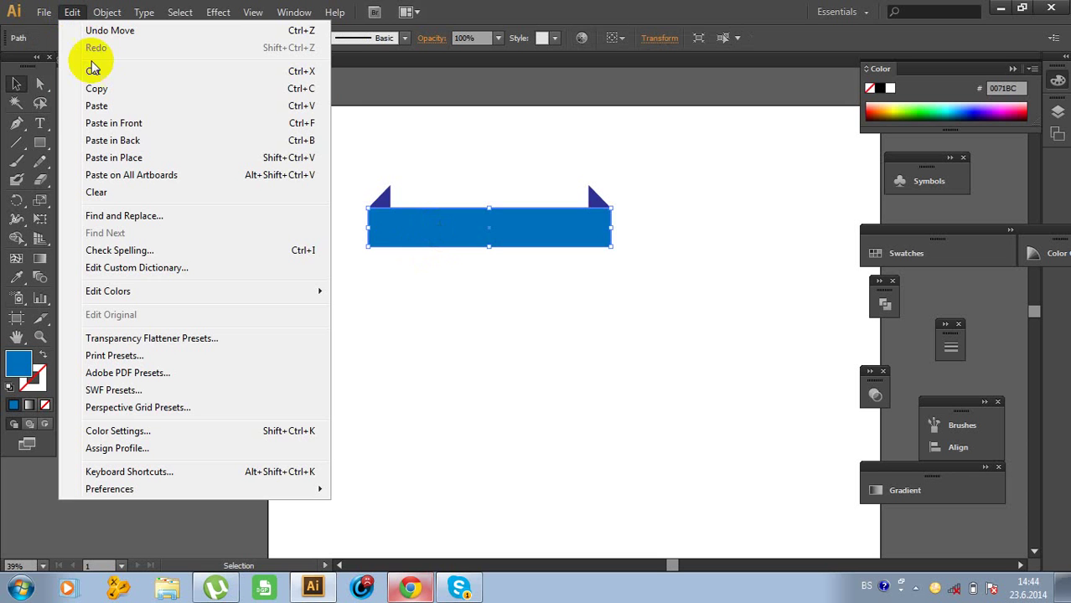
left_click(113, 126)
left_click_drag(480, 236, 253, 213)
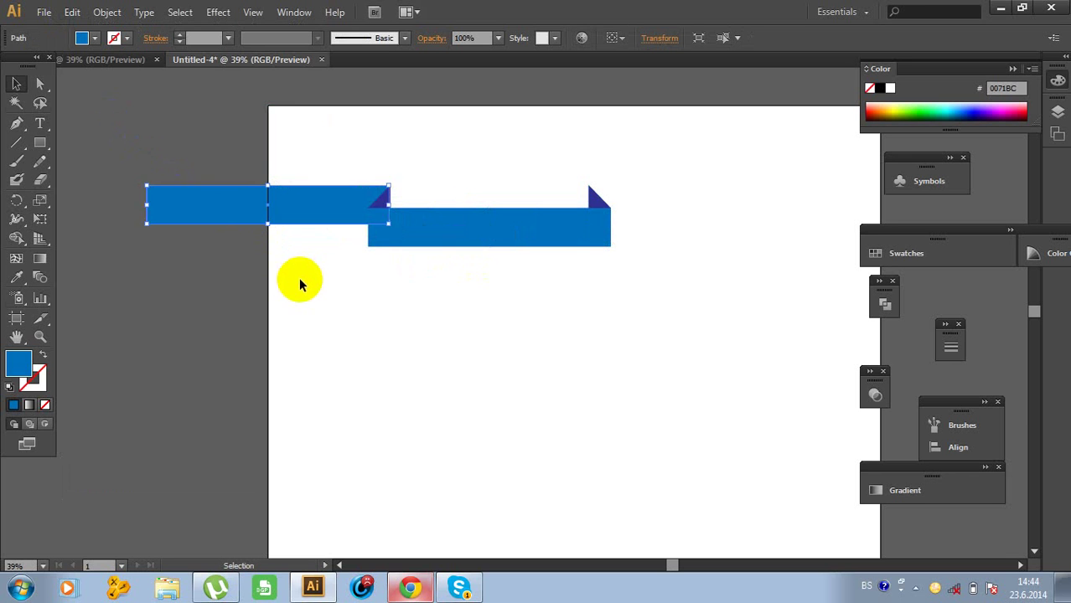
Shorten the duplicated rectangle from its left end to form a short ribbon tail within the artboard
left_click(300, 277)
left_click(227, 203)
left_click_drag(147, 202, 287, 207)
left_click(309, 276)
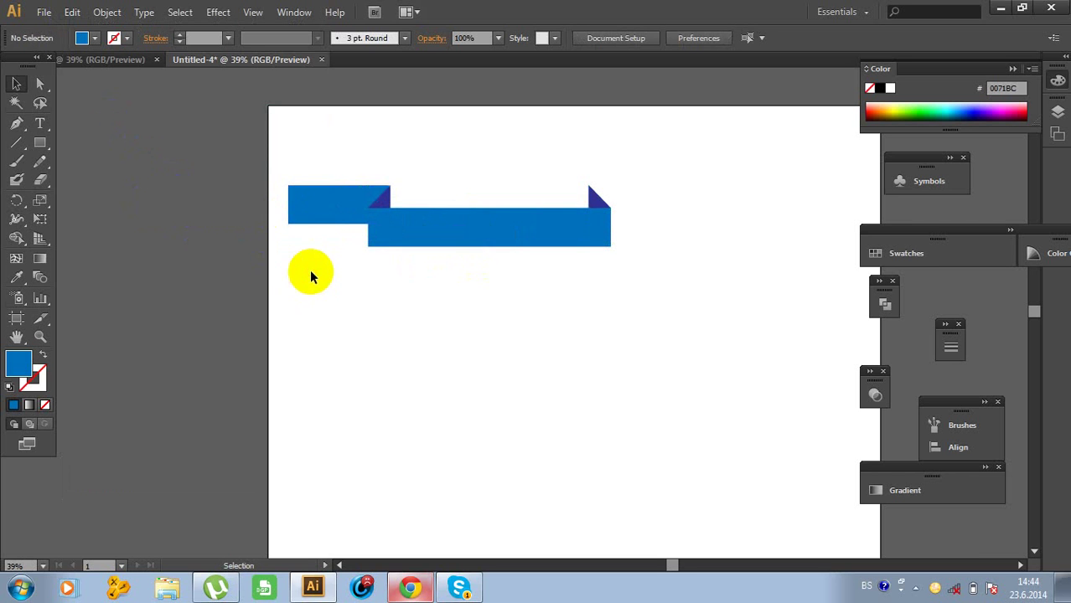
Add an anchor point midway on the tail's left edge and pull it inward horizontally to X 194.795 px, forming a V-shaped notch
left_click(315, 223)
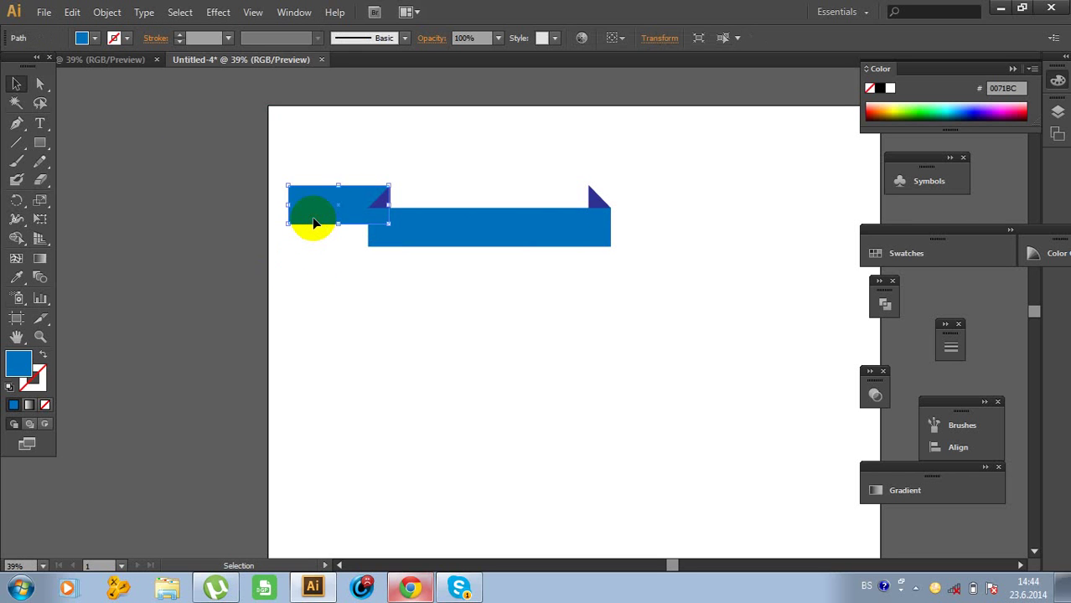
left_click(17, 124)
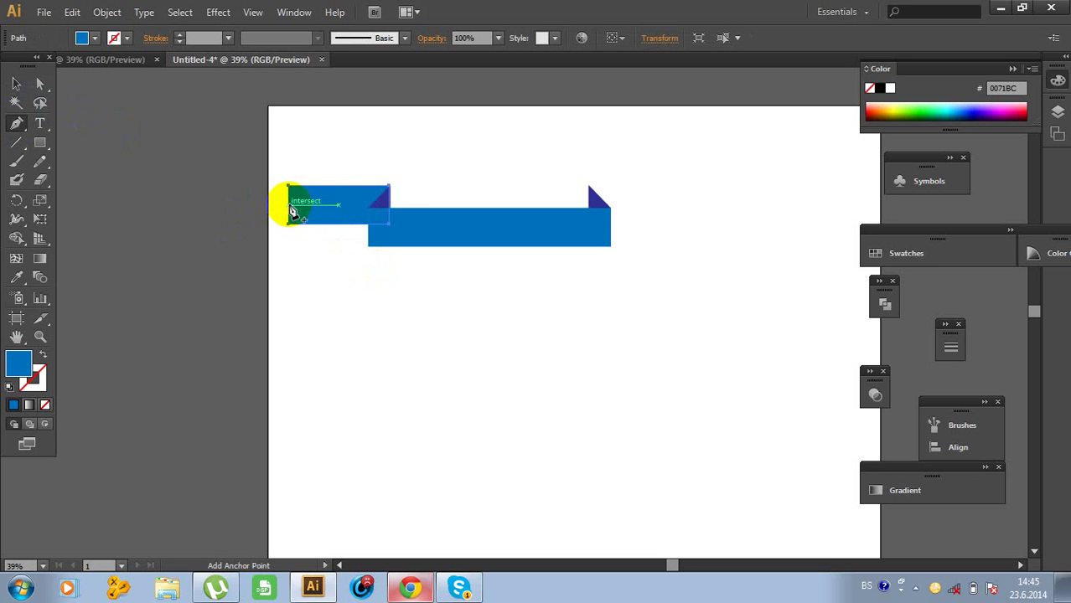
left_click(289, 205)
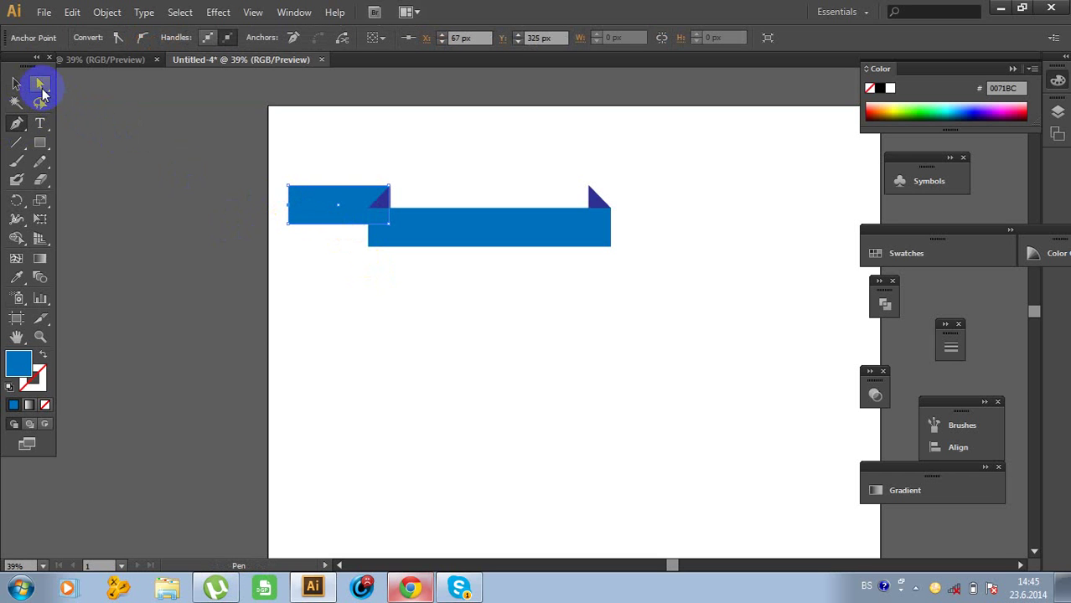
left_click_drag(42, 92, 72, 88)
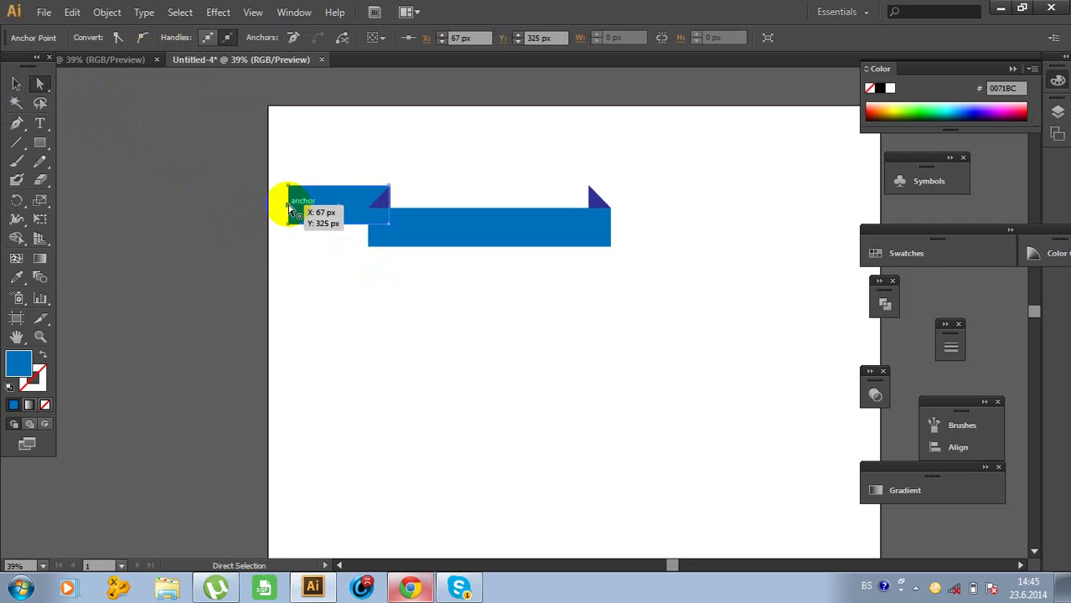
left_click_drag(290, 209, 328, 209)
left_click(15, 86)
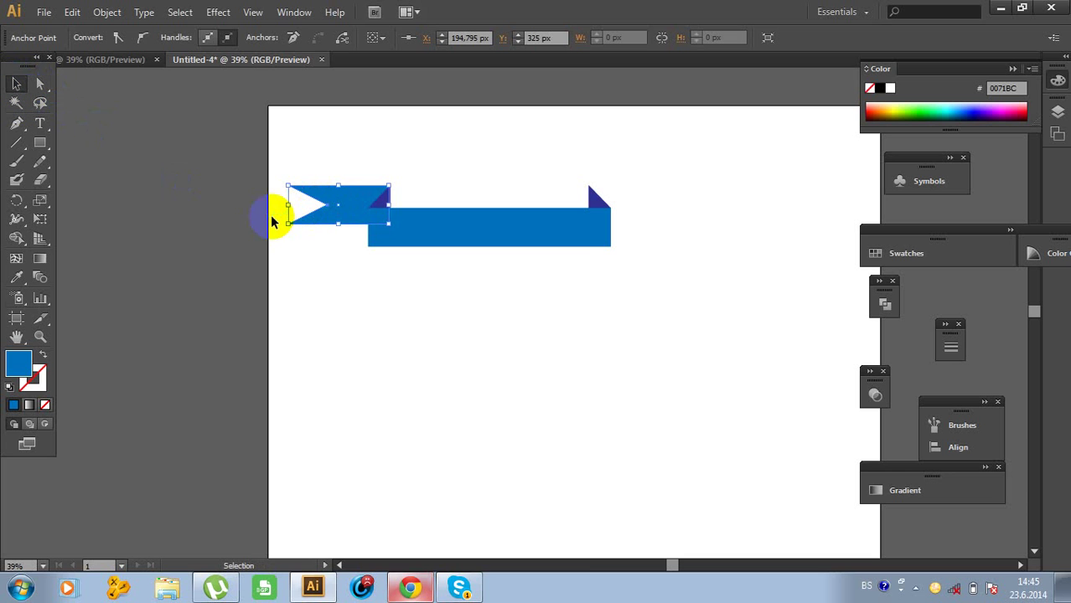
Set the notched ribbon tail's opacity to 90%
left_click(290, 12)
left_click(378, 497)
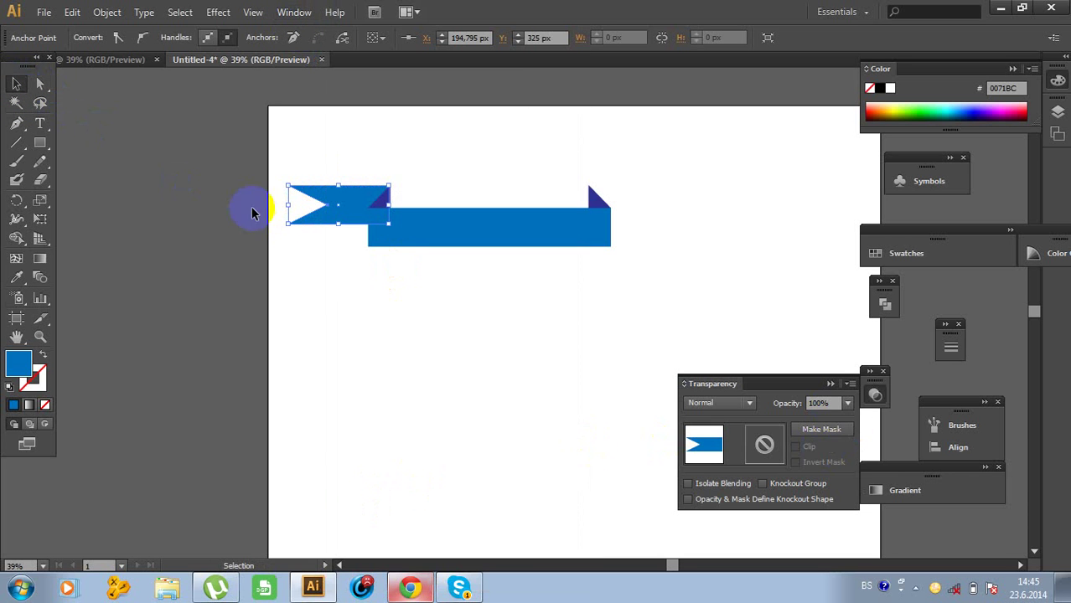
left_click(847, 403)
left_click(854, 372)
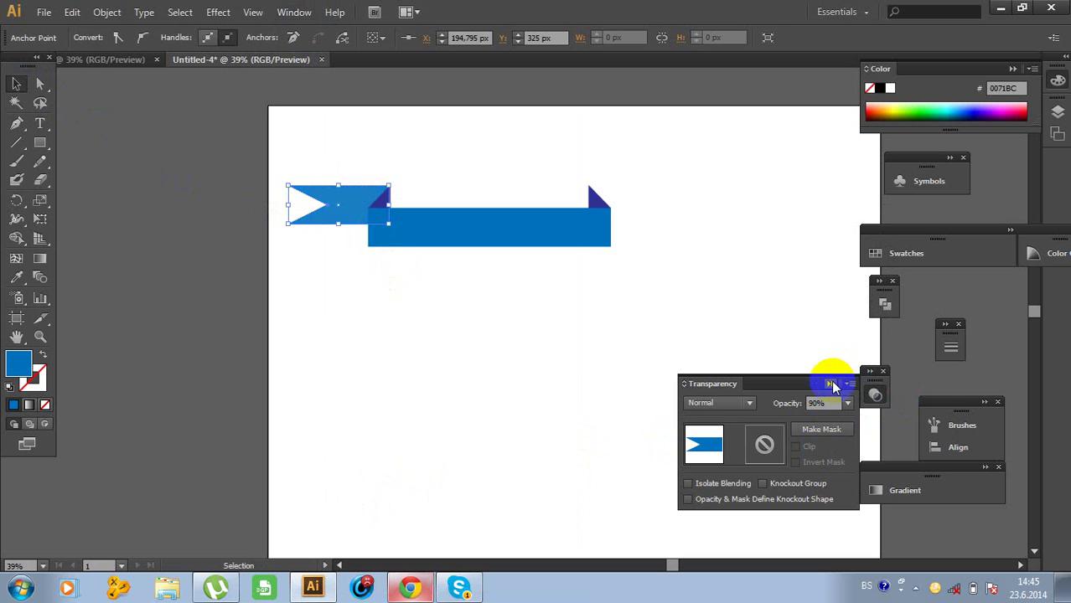
left_click(329, 313)
Copy the left ribbon tail, paste it in front, and move the duplicate just beyond the rectangle's right end
left_click(342, 236)
left_click_drag(343, 238, 290, 172)
left_click(70, 13)
left_click(96, 88)
left_click(72, 12)
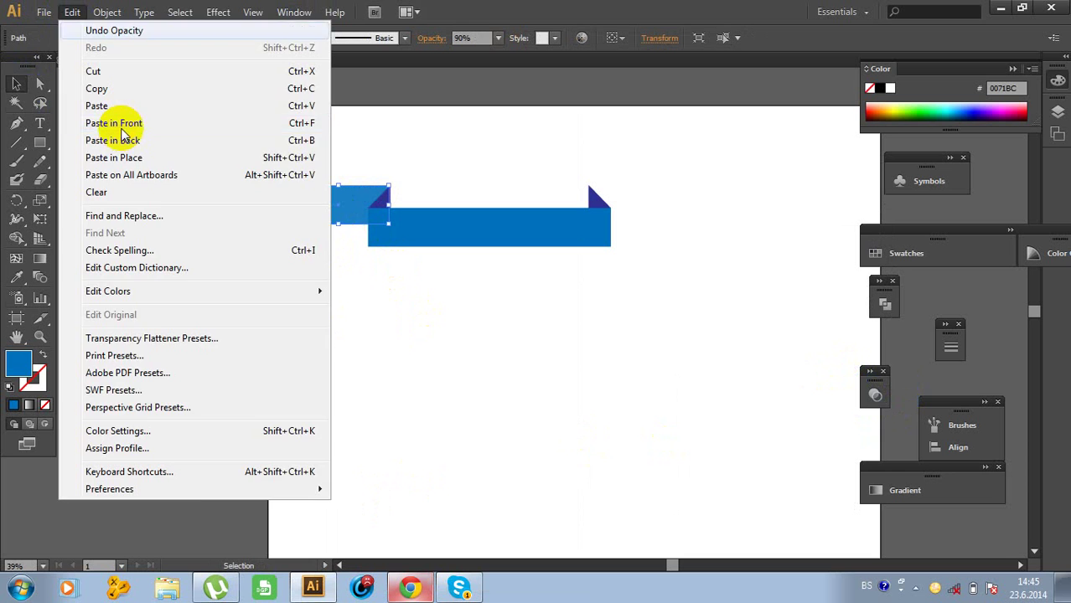
left_click(118, 124)
left_click_drag(344, 213, 684, 224)
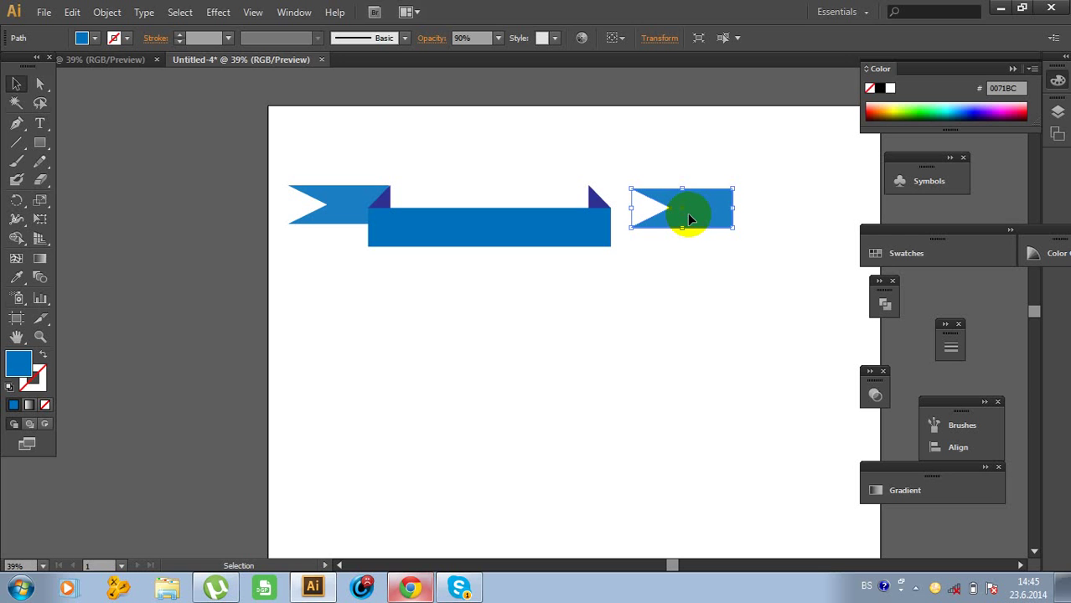
Reflect the duplicated ribbon tail across the vertical axis so its notch faces outward
right_click(688, 216)
mouse_move(737, 429)
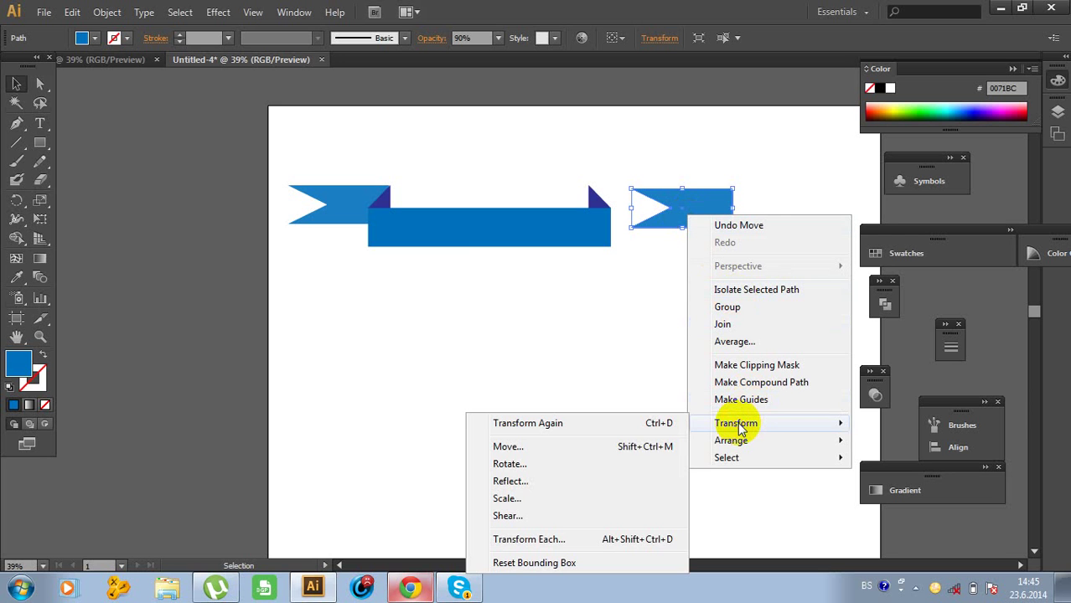
left_click(510, 481)
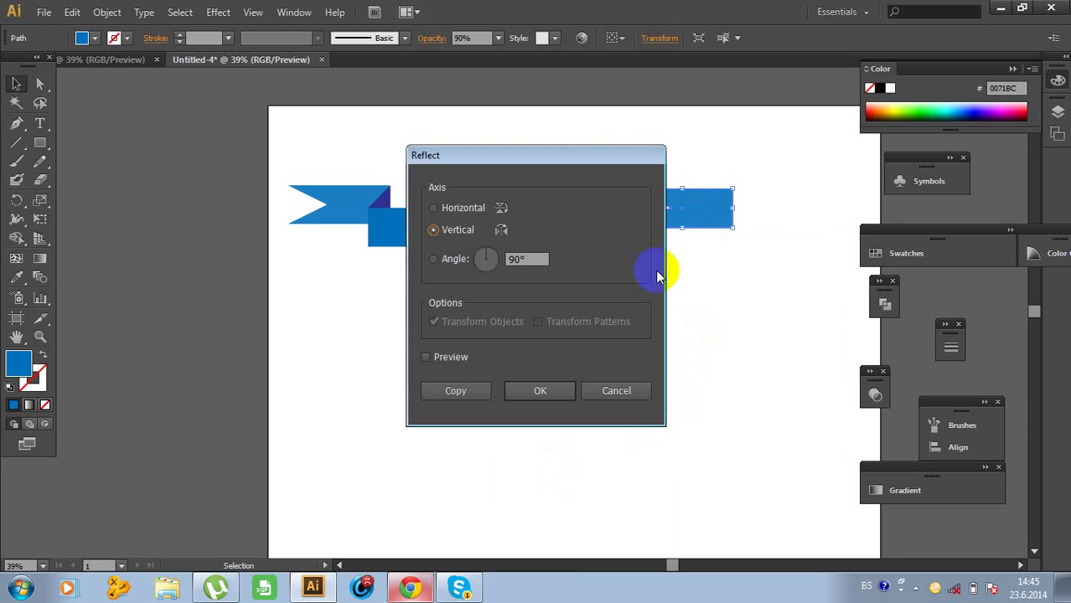
left_click(545, 393)
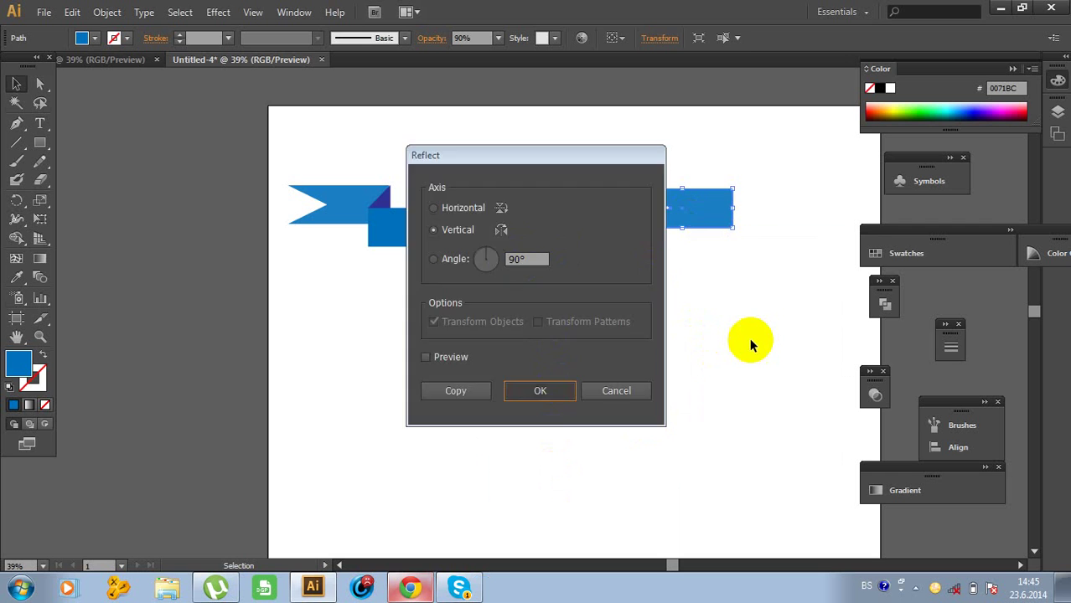
Move the mirrored tail against the banner's right end, meeting the dark fold triangle like the left tail
left_click(717, 282)
left_click_drag(692, 216, 641, 210)
left_click(666, 274)
left_click(645, 241)
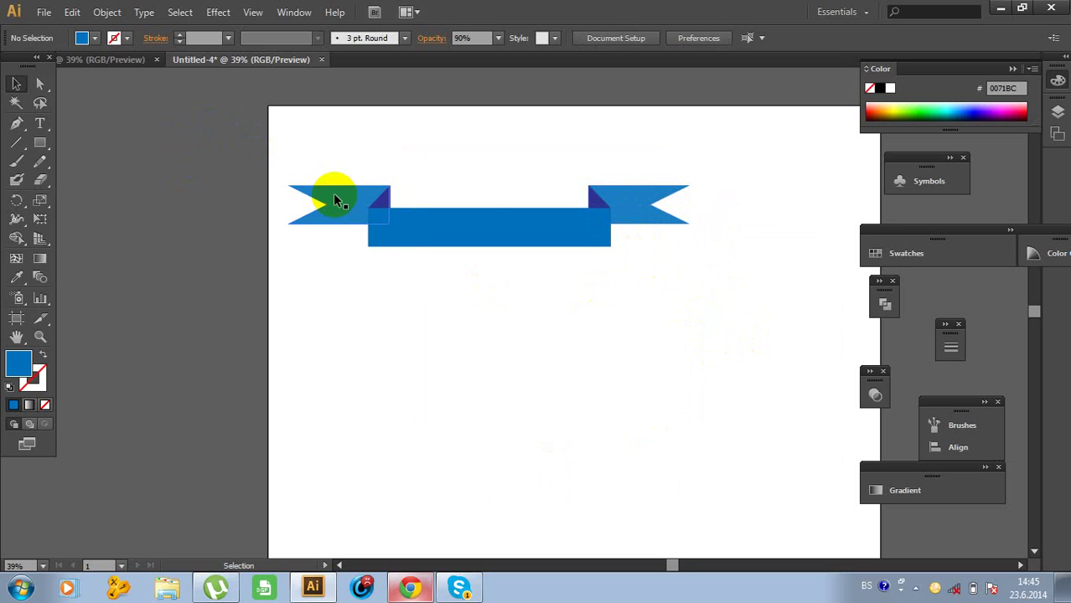
Group all the parts of the ribbon banner into one object
left_click_drag(271, 156, 700, 284)
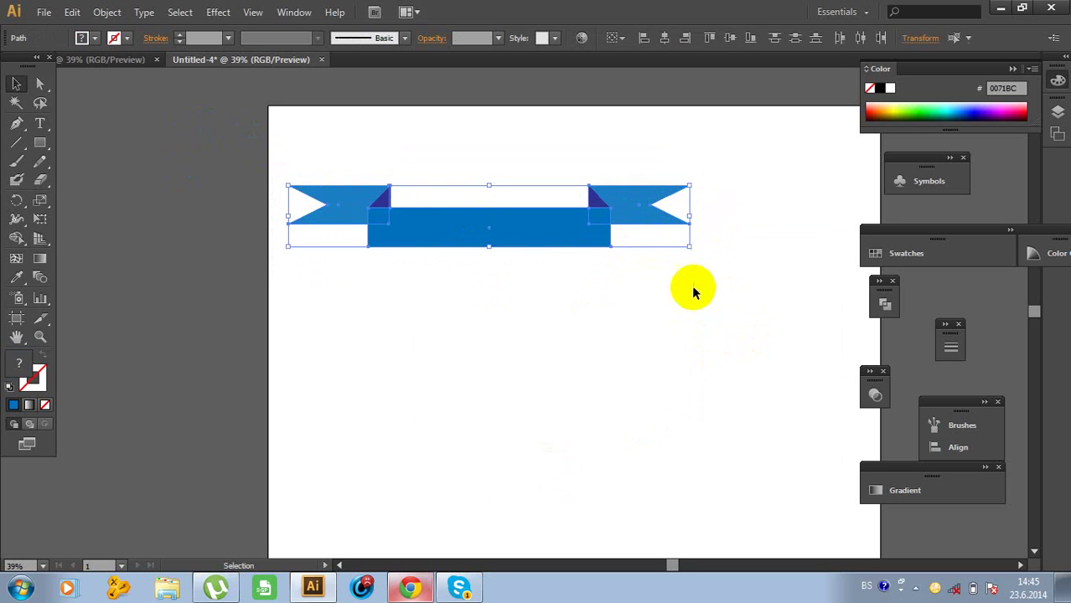
left_click(107, 13)
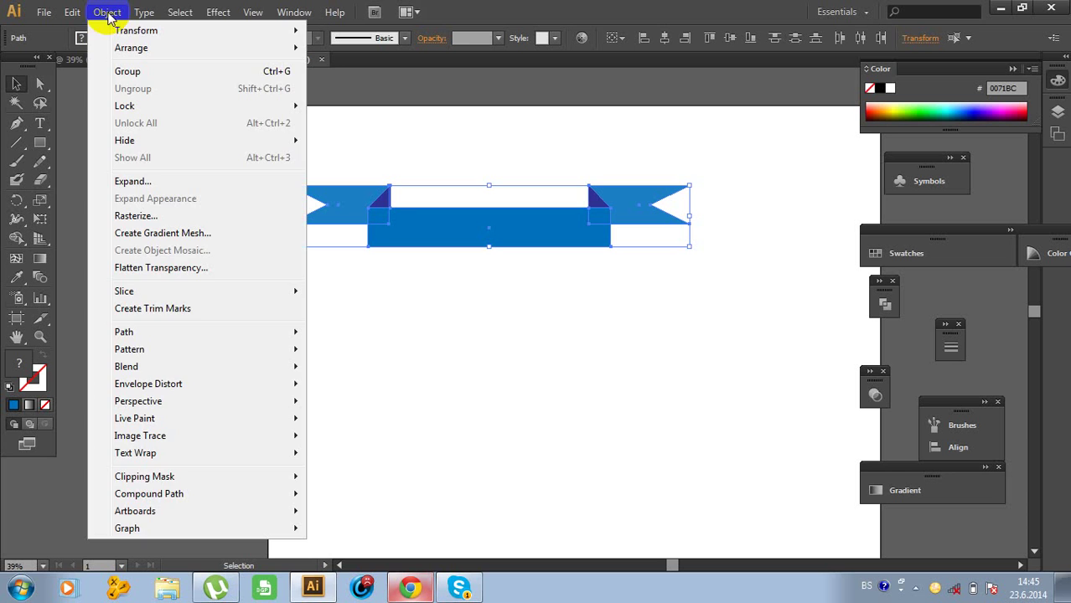
left_click(127, 73)
left_click(459, 318)
Move the grouped ribbon to the artboard's upper-left area and scale it down slightly
left_click_drag(459, 241, 437, 186)
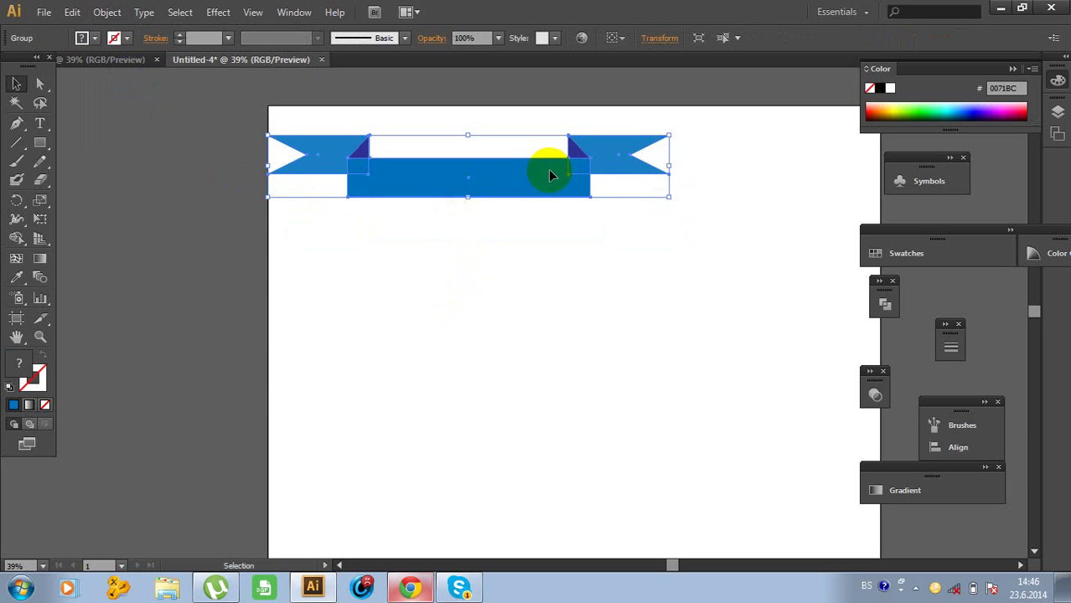
left_click_drag(670, 134, 634, 179)
left_click(514, 249)
left_click(460, 197)
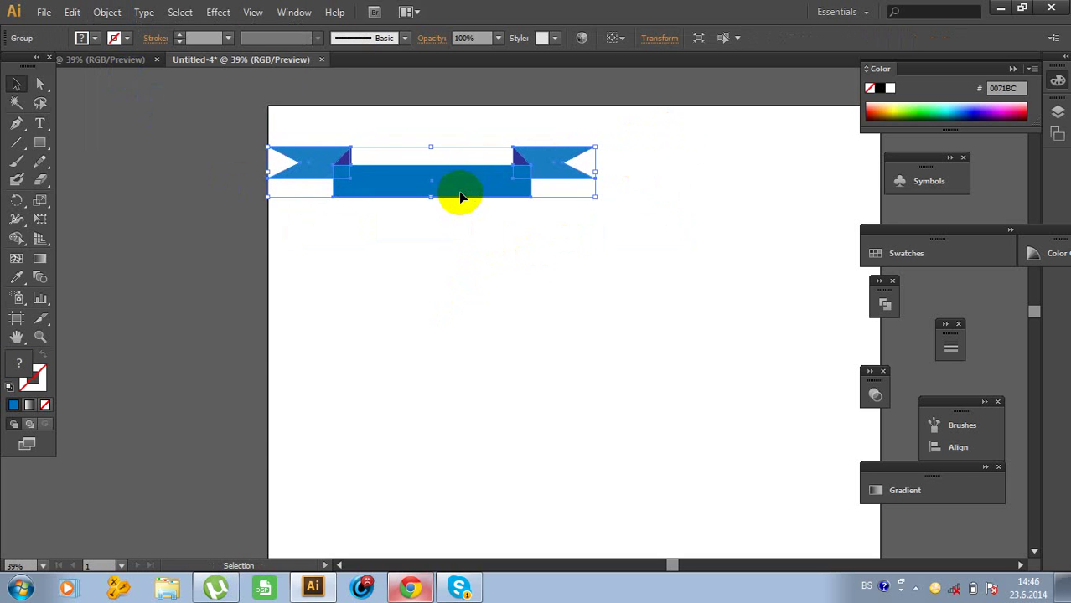
Copy and paste the ribbon group, and place the duplicate directly below the original
left_click(72, 11)
left_click(97, 91)
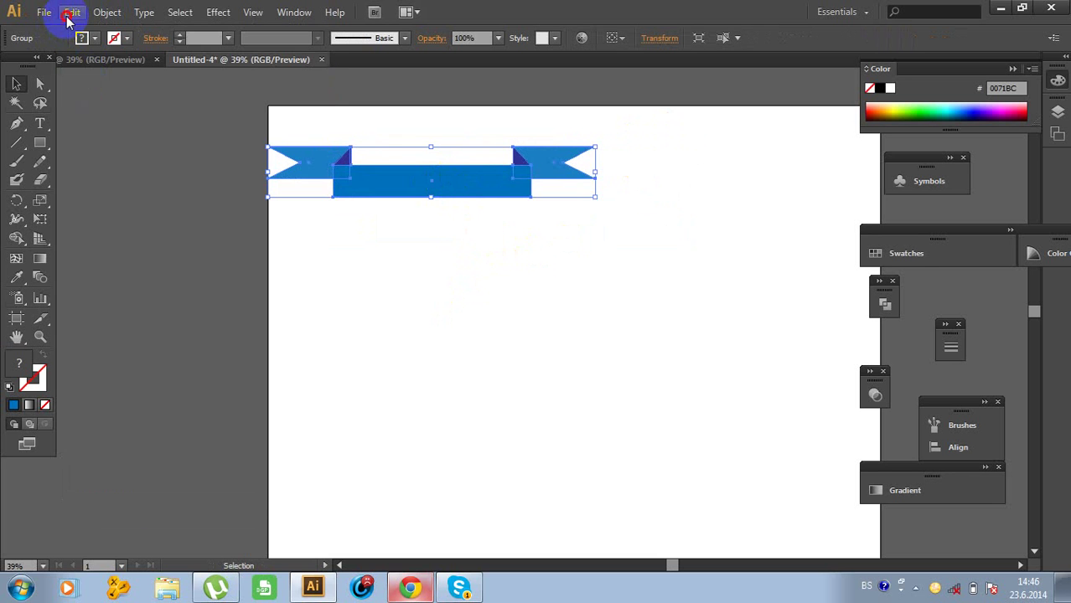
left_click(72, 11)
left_click(97, 108)
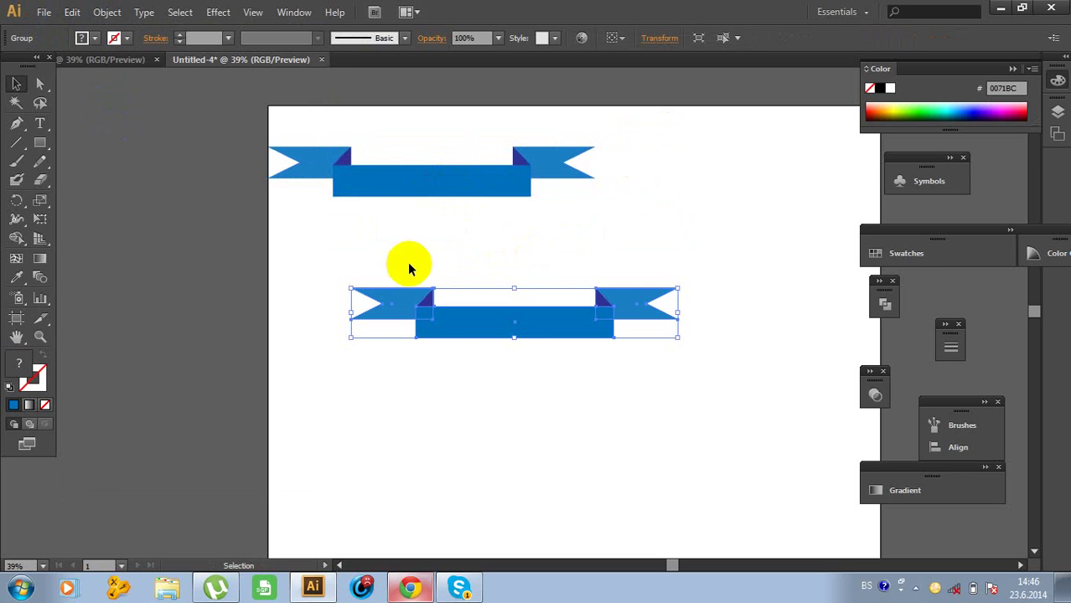
left_click_drag(490, 322, 409, 283)
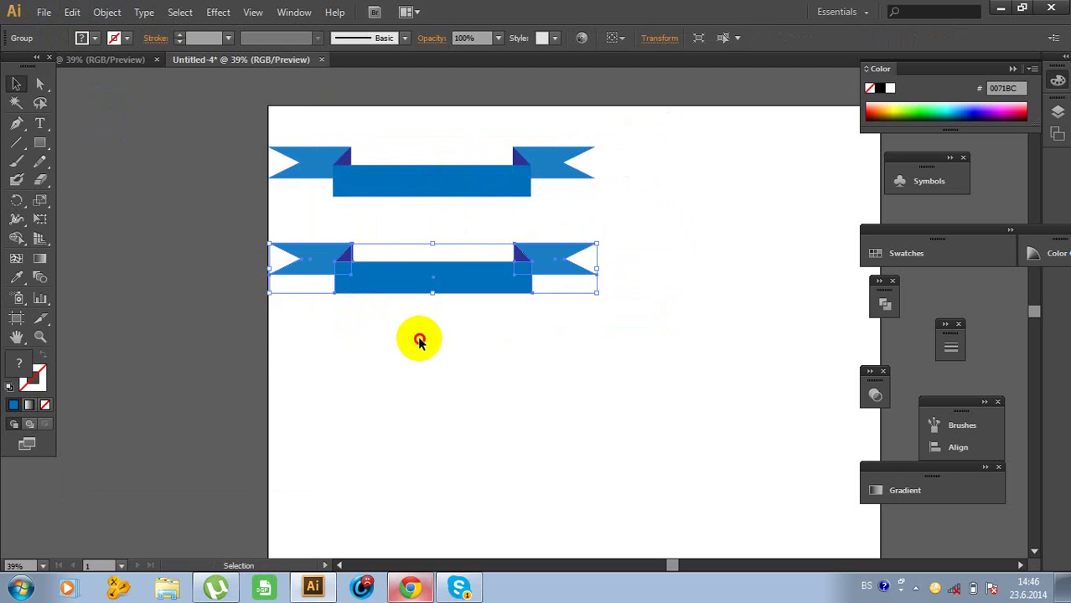
left_click(424, 310)
left_click(424, 289)
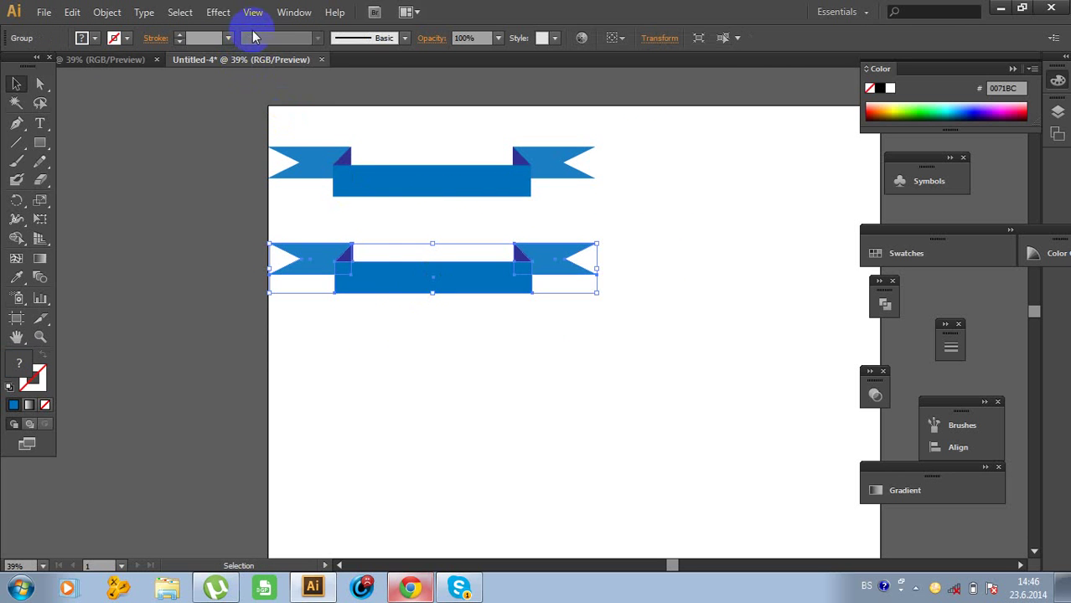
Apply a horizontal Arch warp with a 50% bend to the duplicated ribbon
left_click(226, 15)
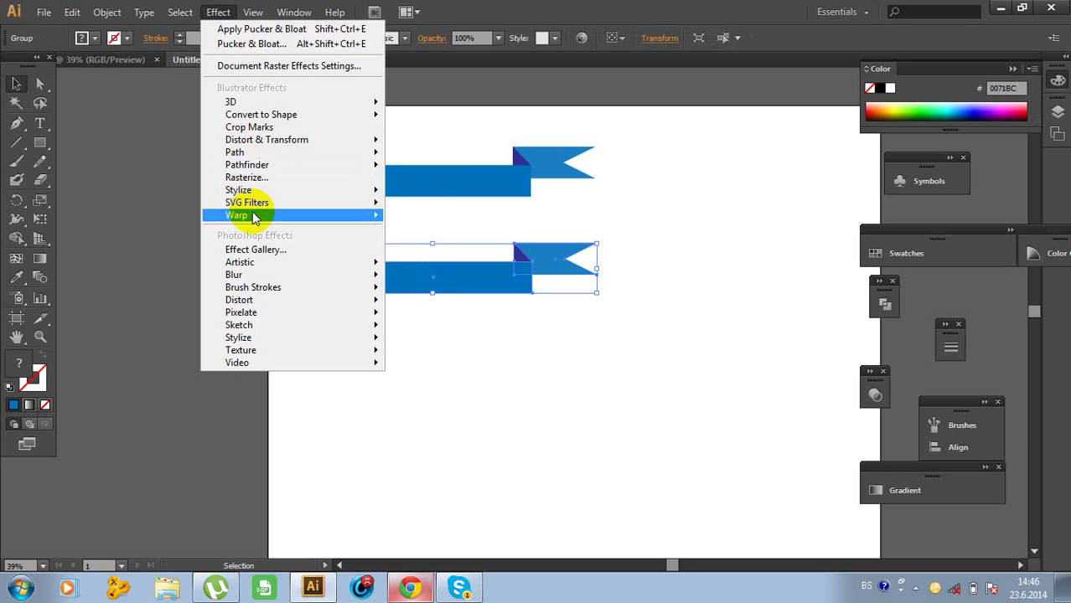
mouse_move(253, 214)
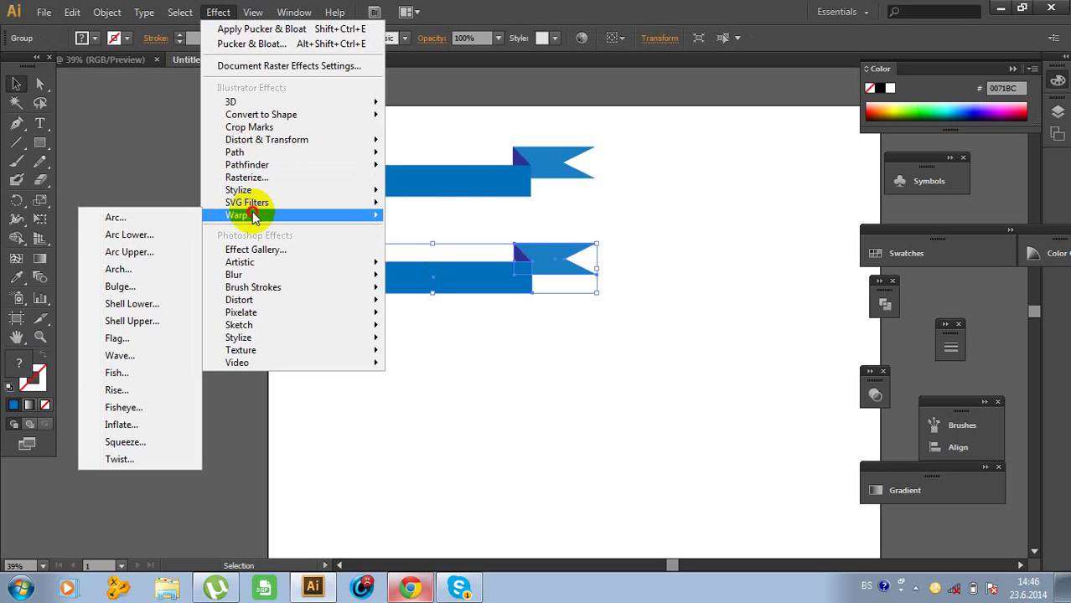
left_click(118, 270)
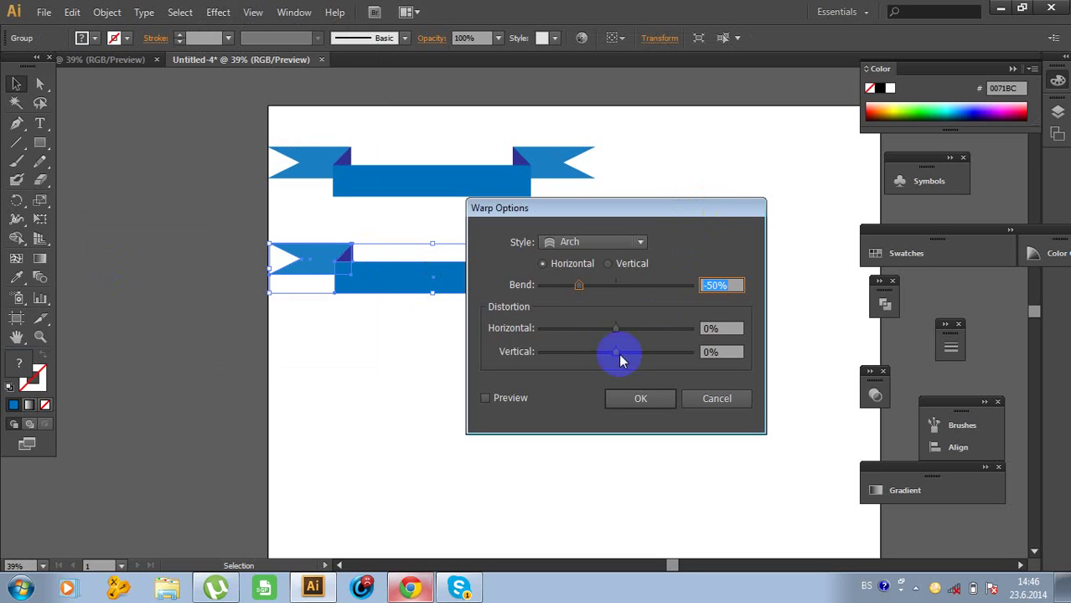
left_click(711, 287)
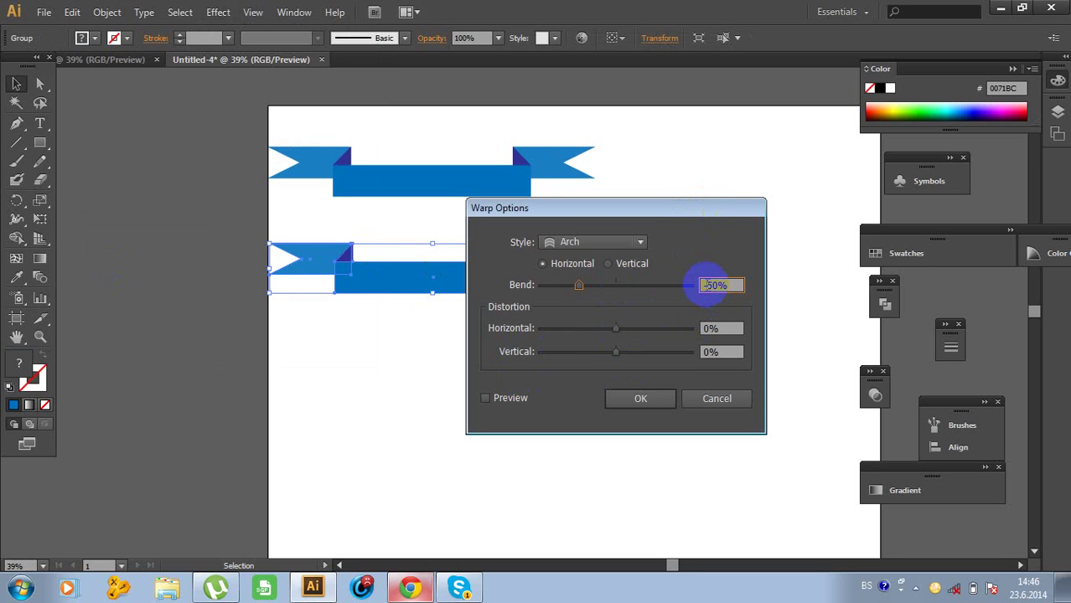
type("50")
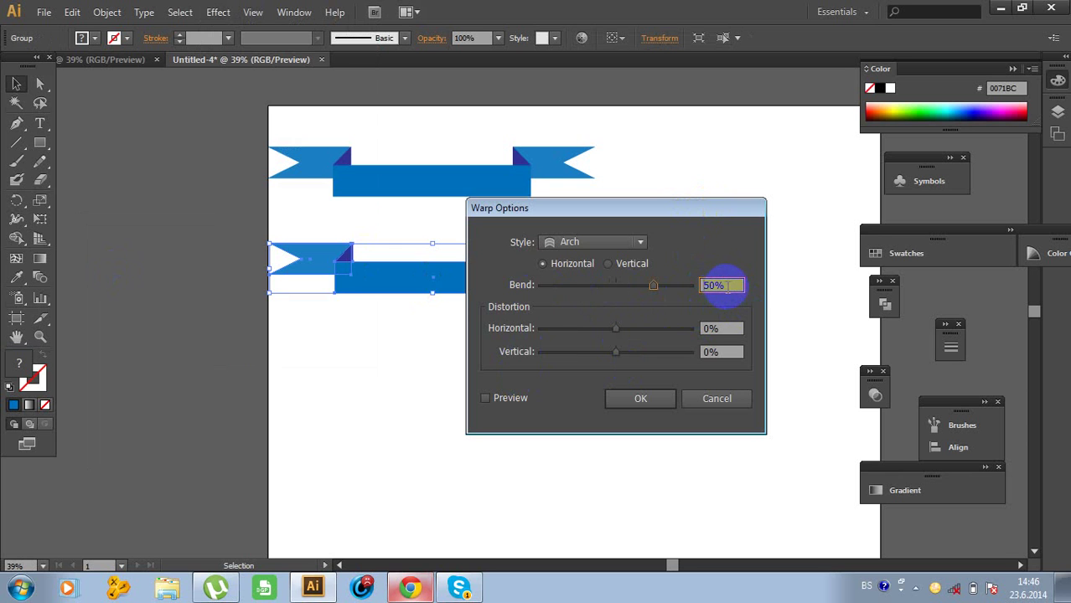
left_click(486, 399)
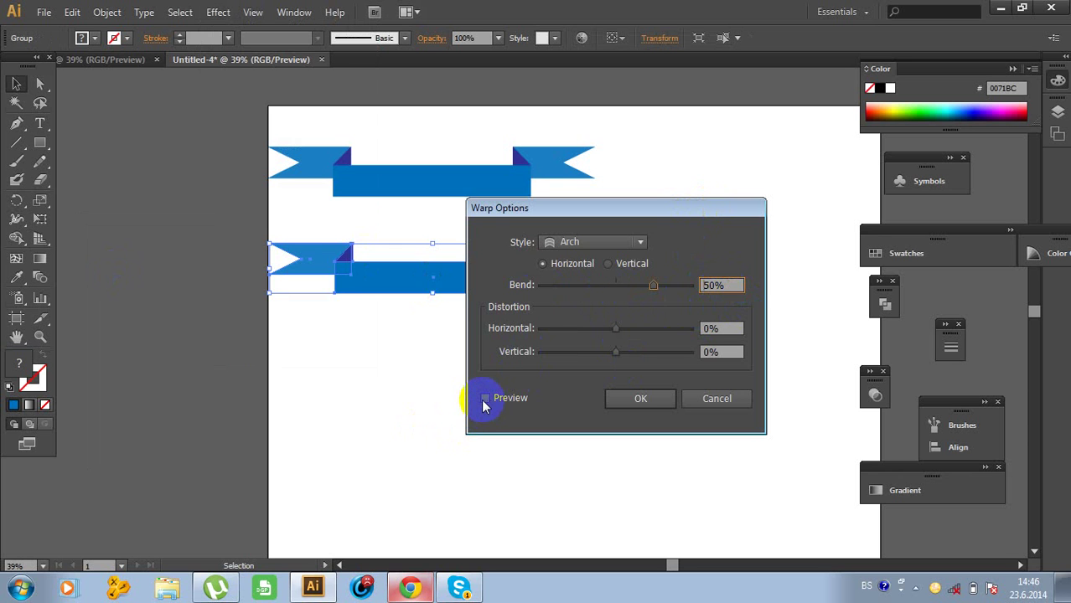
left_click(641, 401)
Reposition the upward-arched ribbon so it sits clear below the straight ribbon
left_click(531, 299)
left_click_drag(473, 241, 508, 291)
left_click_drag(440, 284, 454, 240)
left_click_drag(586, 239, 579, 270)
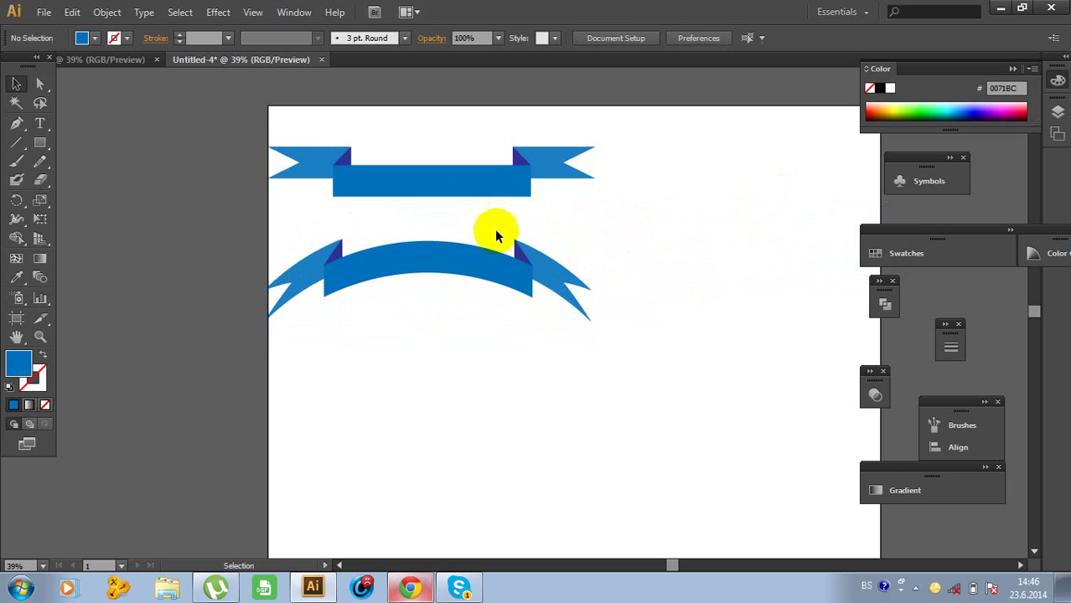
Copy and paste the straight ribbon again, and place the new duplicate below the arched ribbon
left_click(453, 187)
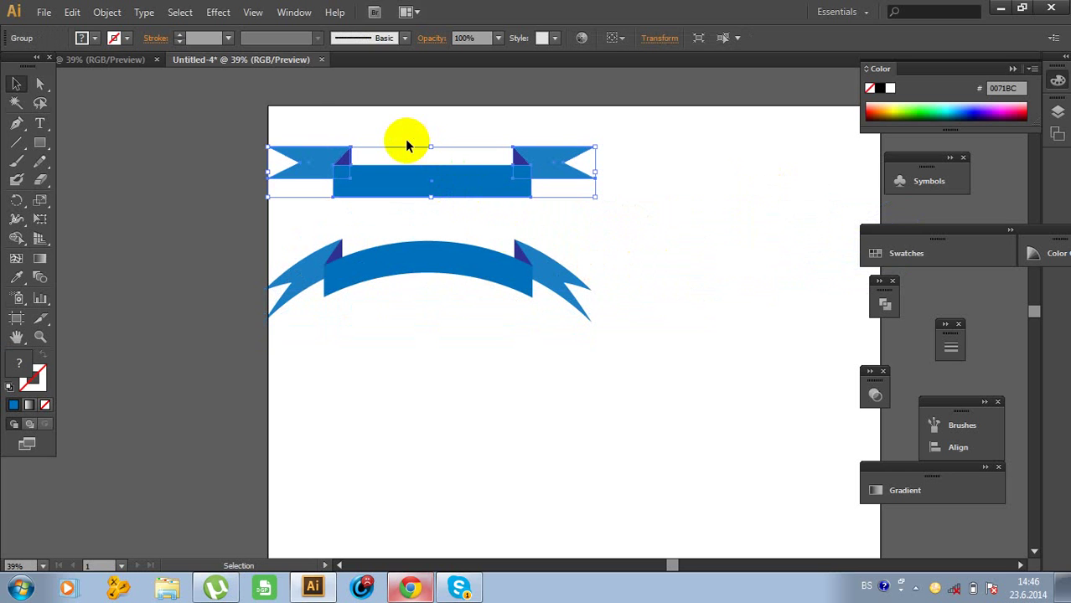
left_click(72, 12)
left_click(98, 89)
left_click(72, 12)
left_click(94, 105)
left_click_drag(509, 321, 426, 378)
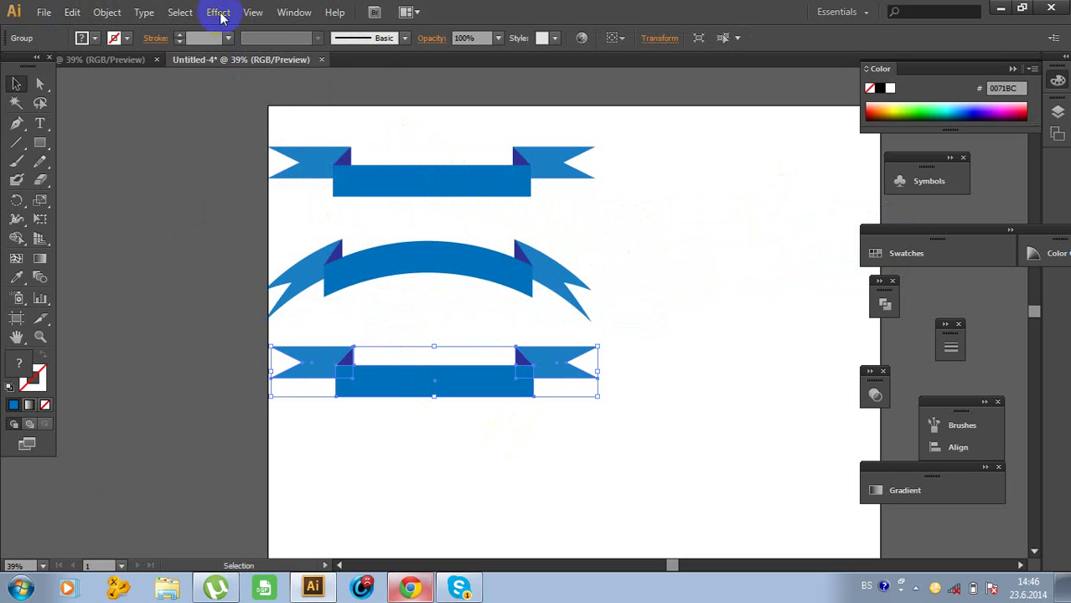
Apply a horizontal Arch warp with a -50% bend to the lowest ribbon and move it to the artboard's right side
left_click(218, 11)
mouse_move(242, 216)
left_click(136, 270)
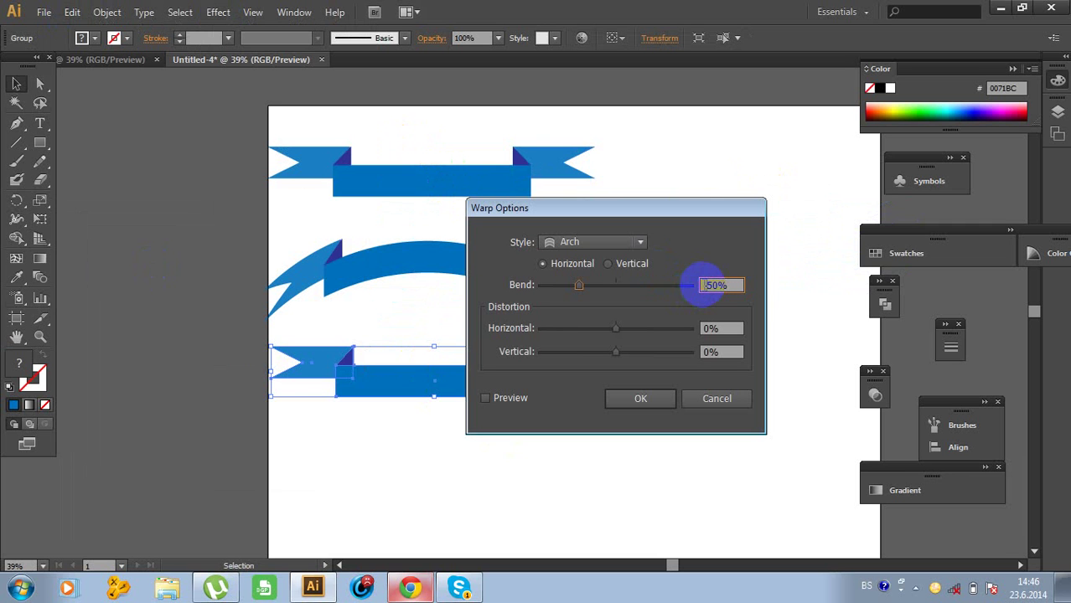
left_click(649, 396)
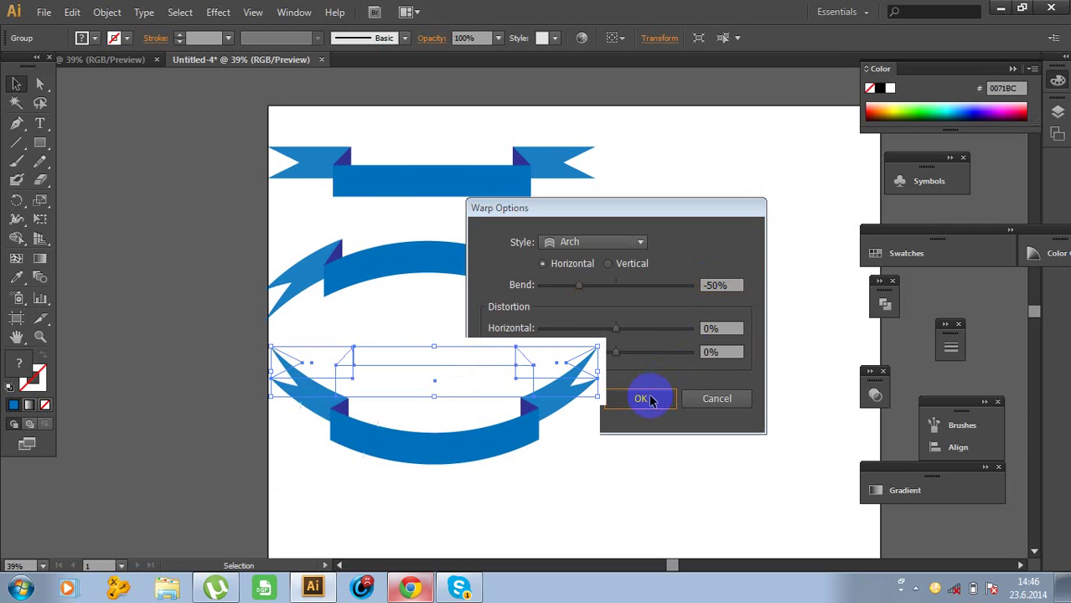
left_click(693, 394)
left_click_drag(494, 430, 720, 261)
Shrink the straight and upward-arched ribbons and stack them in the artboard's upper-left corner
left_click_drag(496, 186, 450, 179)
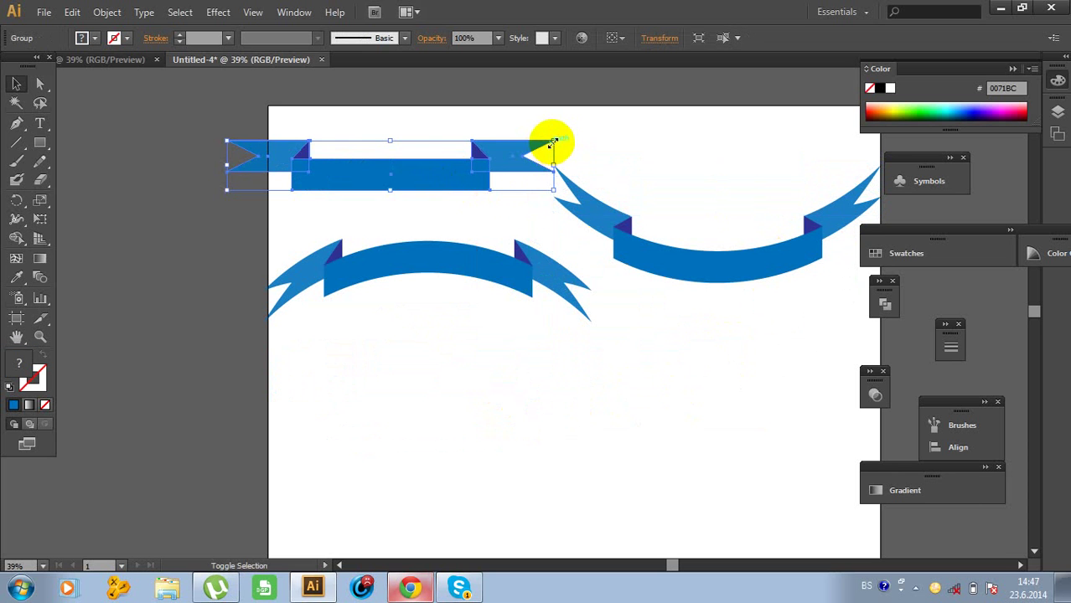
left_click_drag(549, 139, 449, 163)
left_click(403, 205)
left_click_drag(359, 182, 394, 149)
left_click(421, 254)
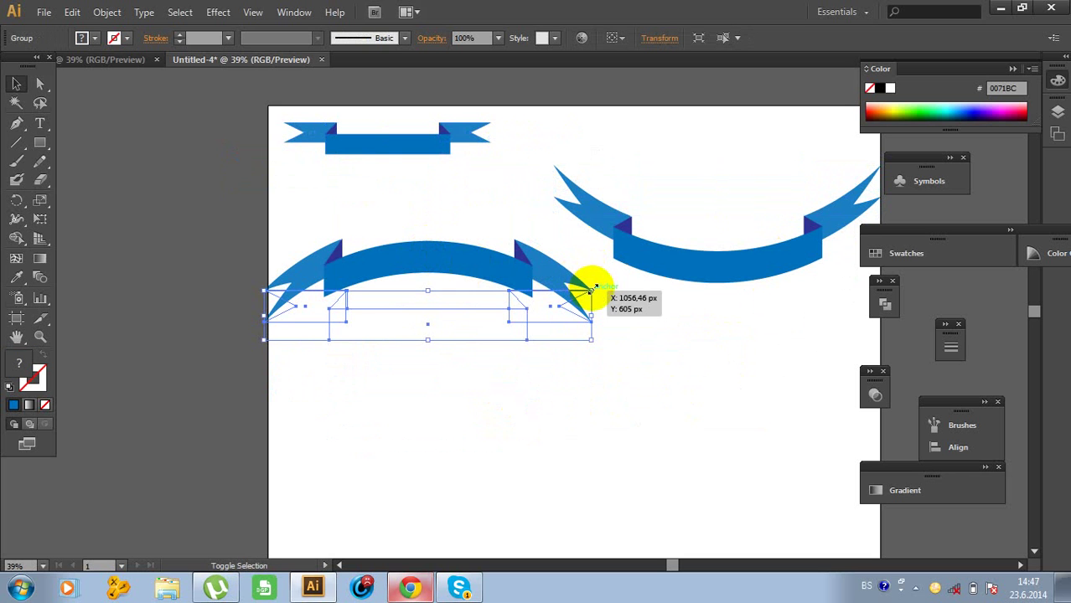
left_click_drag(591, 292, 410, 161)
Shrink the downward-curved ribbon and place it to the right of the other two ribbons
left_click(655, 251)
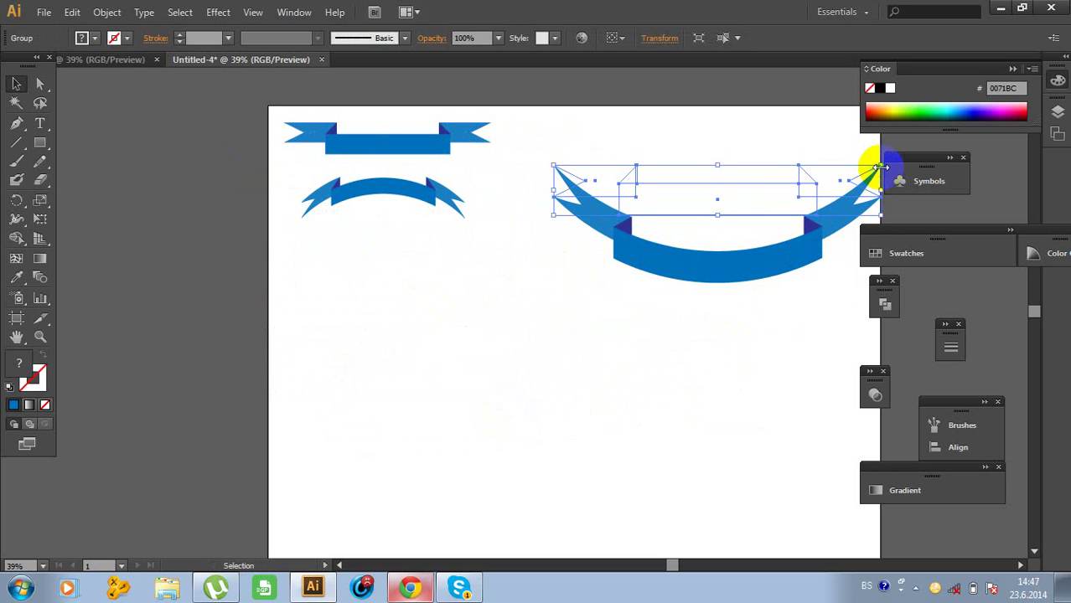
left_click_drag(552, 166, 533, 187)
left_click(713, 271)
left_click_drag(755, 249, 589, 190)
left_click(591, 246)
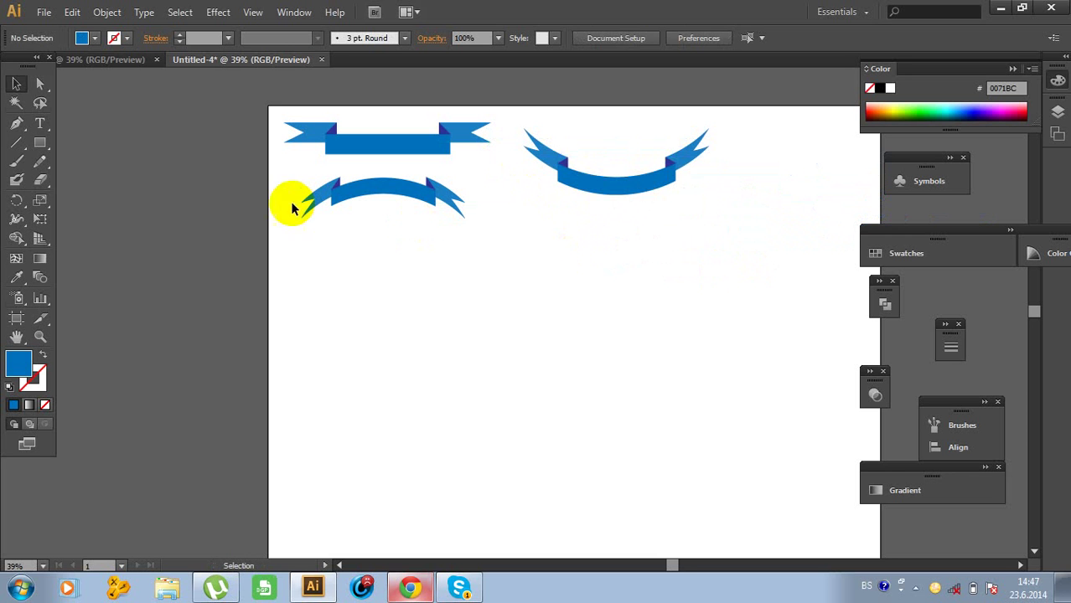
Consult the finished badge samples in the other document and draw a long horizontal rectangle below the arched ribbon
left_click(99, 64)
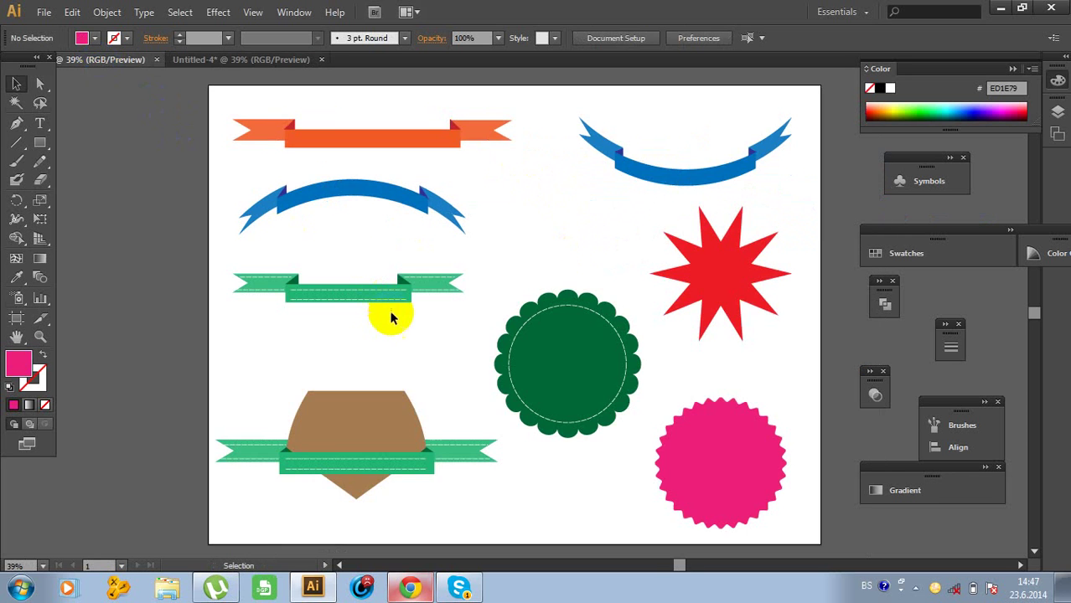
left_click(235, 60)
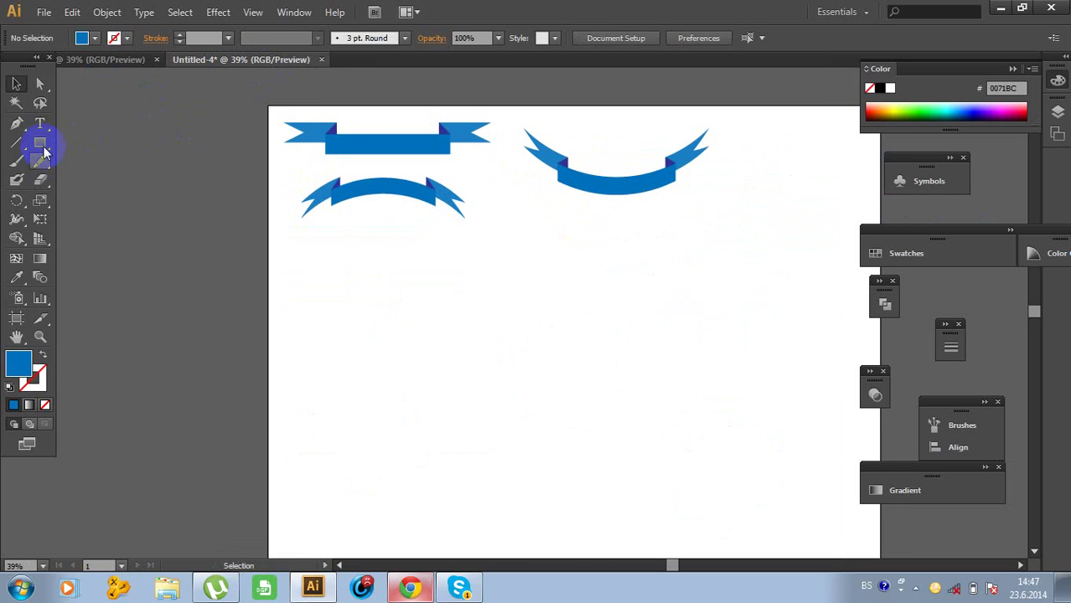
left_click(43, 144)
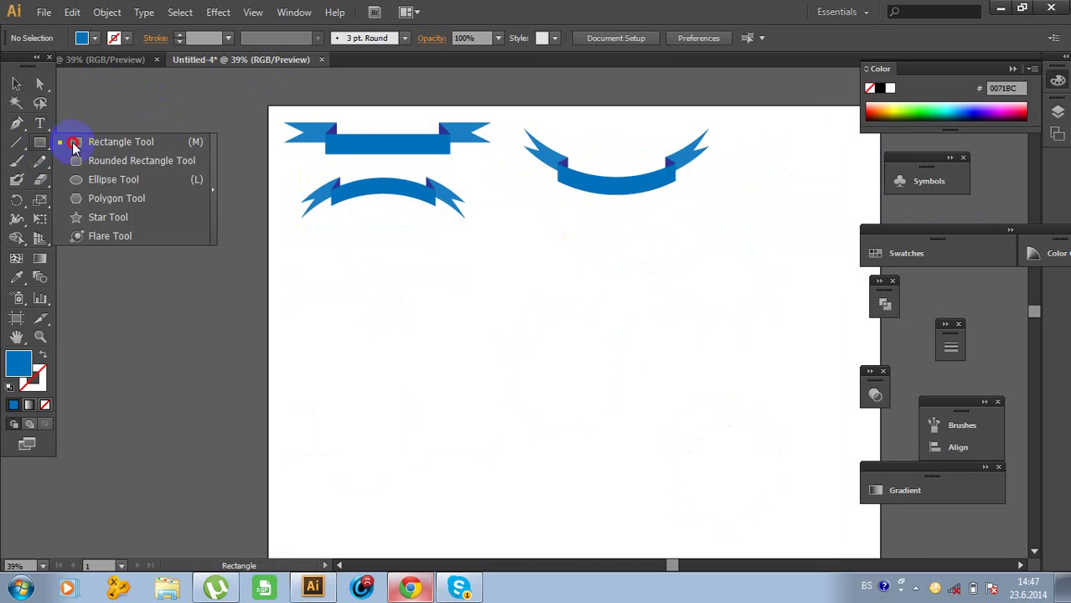
left_click(80, 142)
left_click_drag(339, 283, 518, 307)
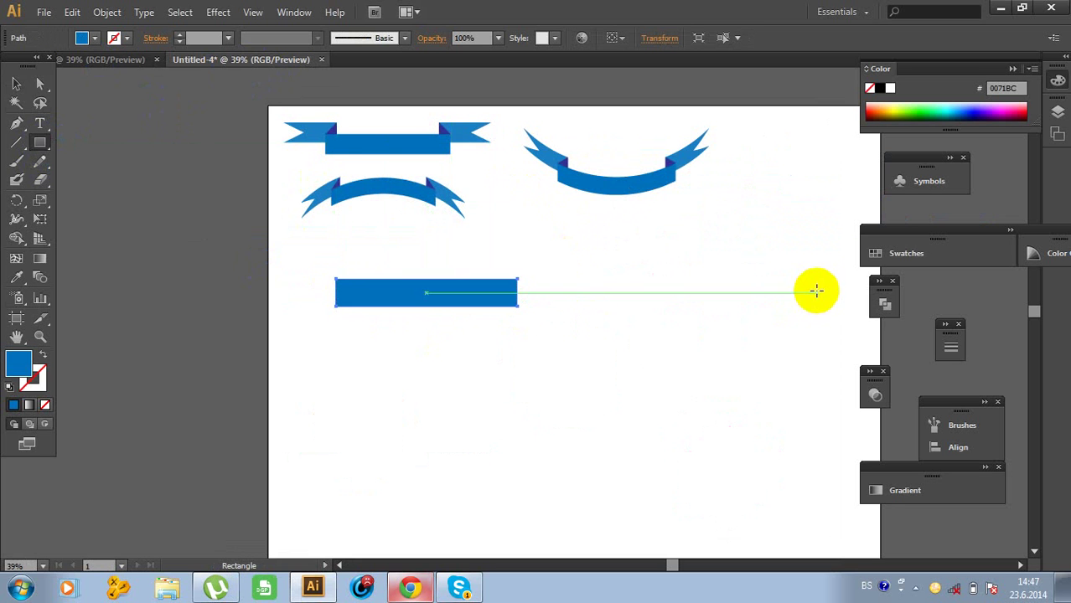
Fill the new rectangle with the green swatch 22B573 and deselect it
left_click(892, 252)
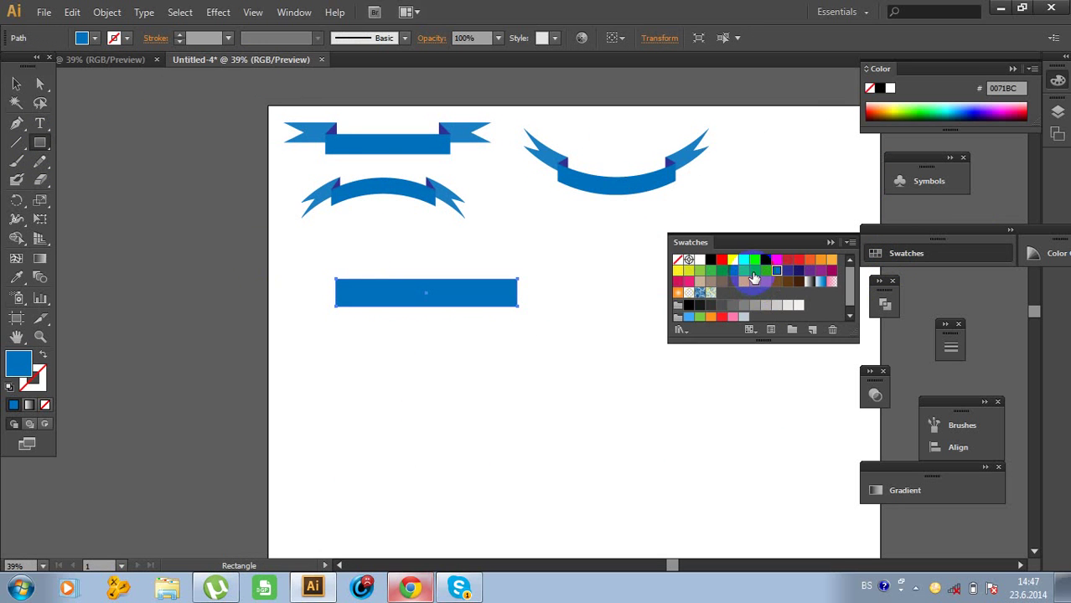
left_click(744, 271)
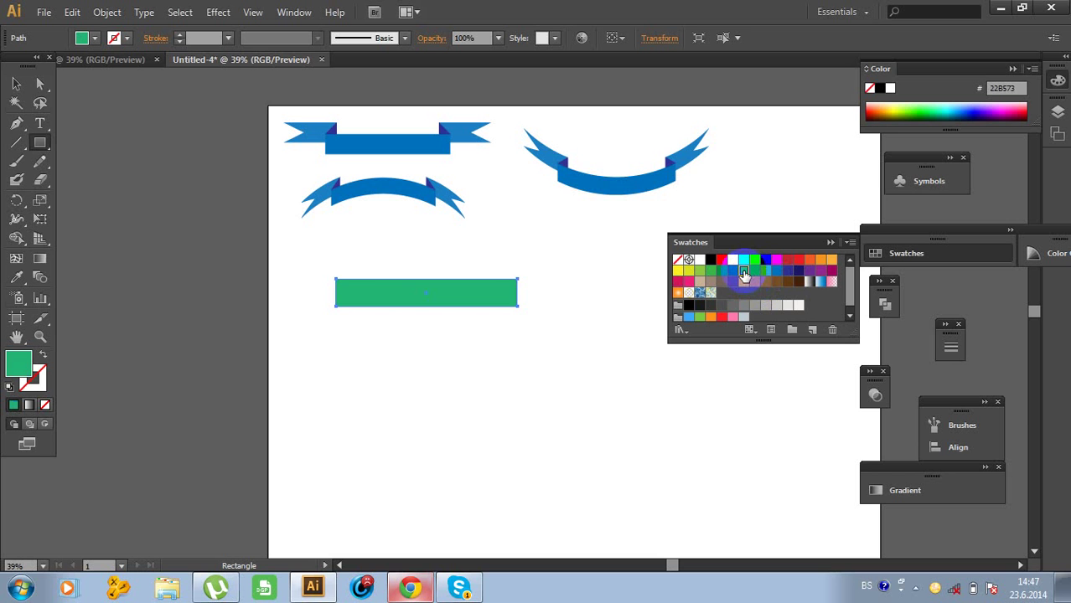
left_click(16, 84)
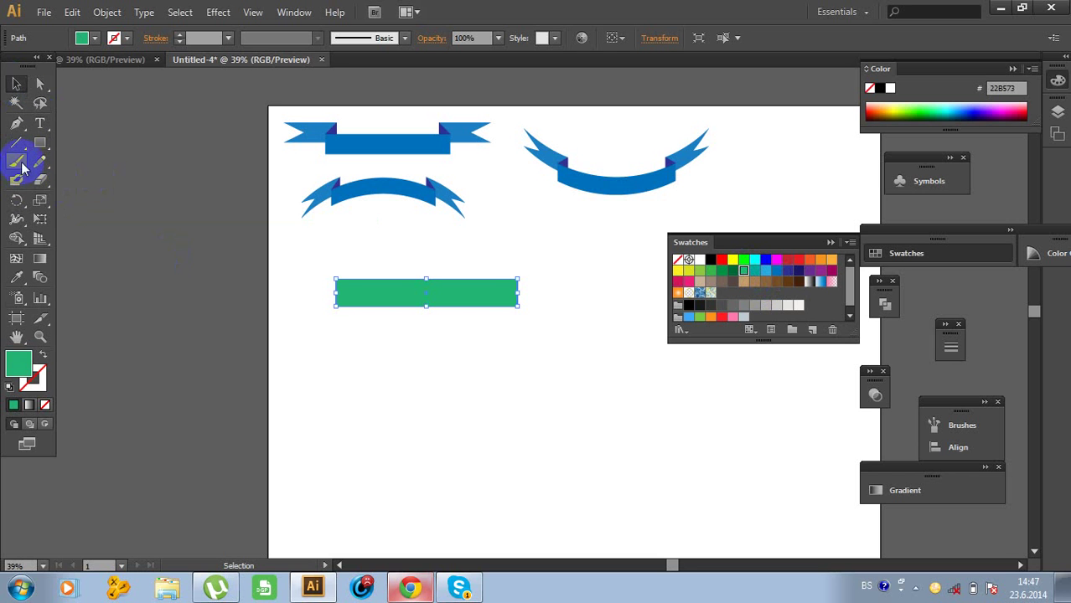
left_click(343, 255)
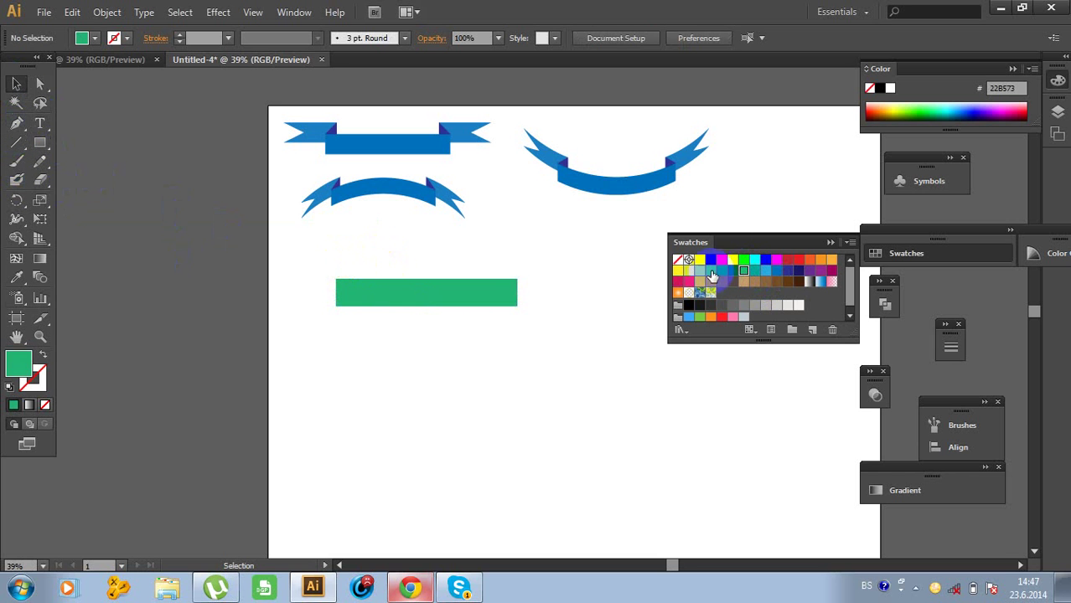
Draw a small right-triangle fold with the Pen tool on top of the green rectangle's left end
left_click(829, 244)
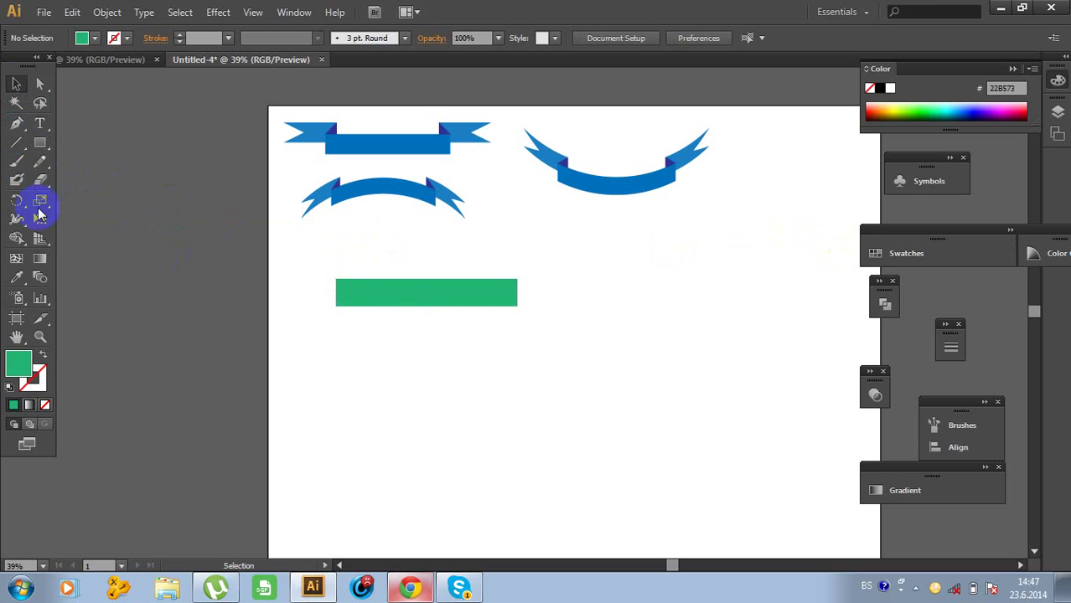
left_click(18, 124)
left_click(334, 282)
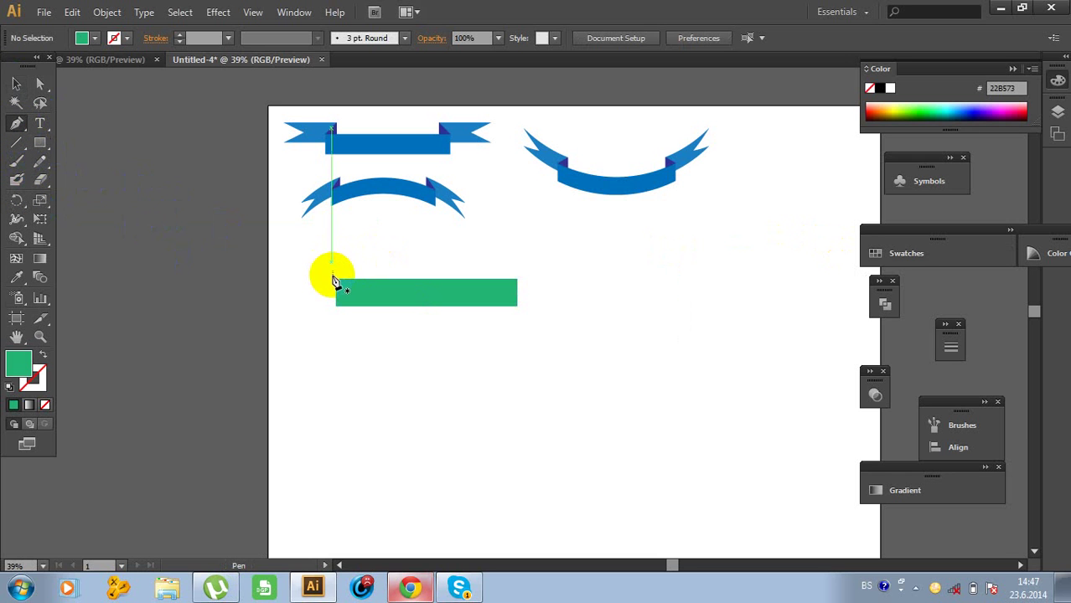
mouse_move(335, 285)
left_mouse_down()
mouse_move(355, 264)
mouse_move(357, 285)
mouse_move(336, 284)
left_mouse_up()
left_click(17, 84)
left_click(901, 349)
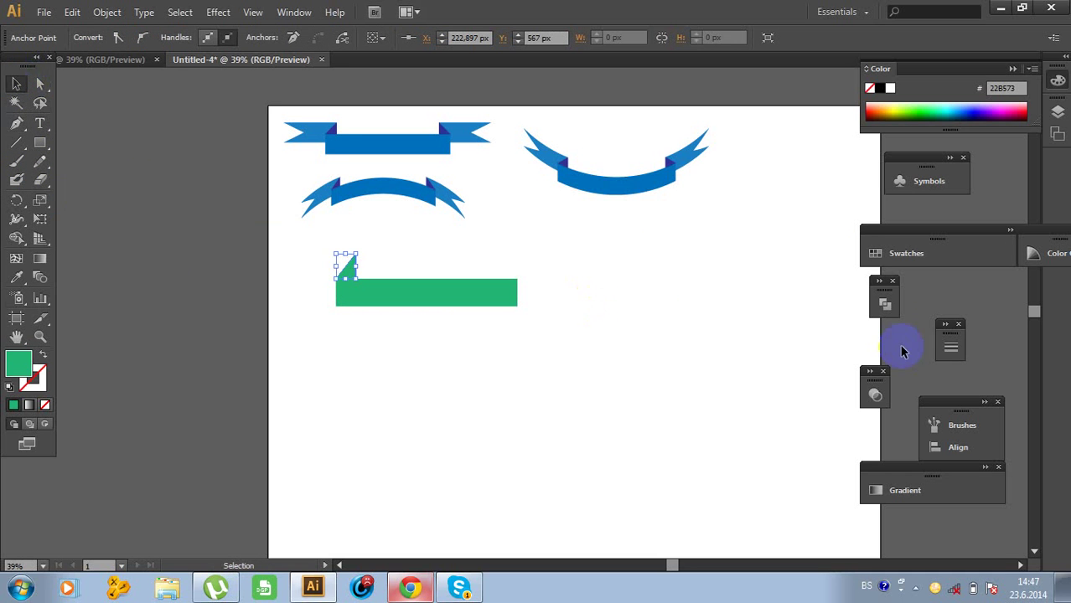
Fill the fold triangle with the dark green swatch 006837 and deselect it
left_click(899, 253)
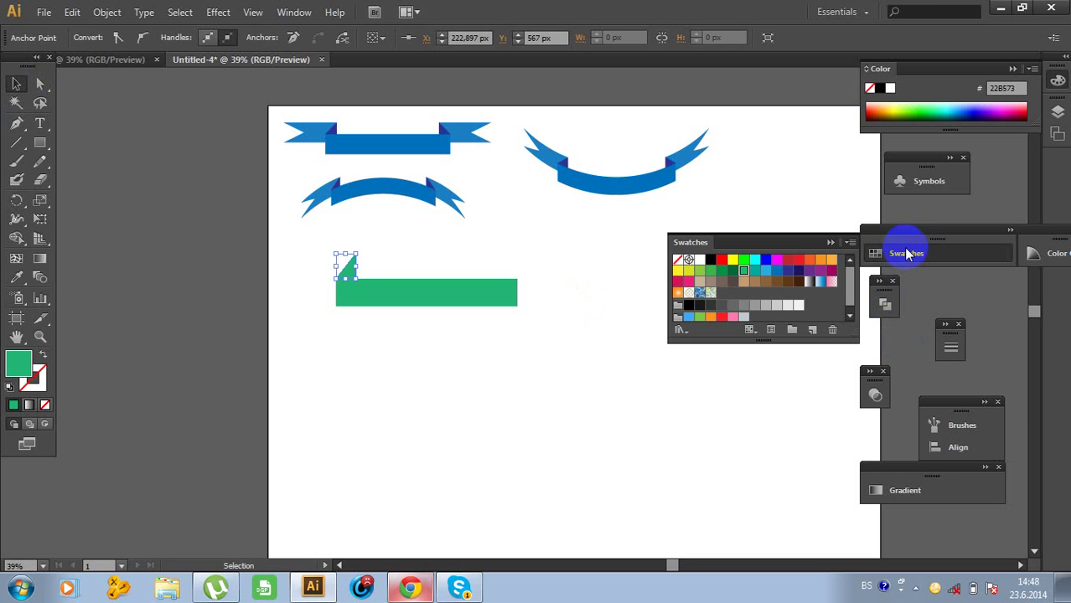
left_click(731, 277)
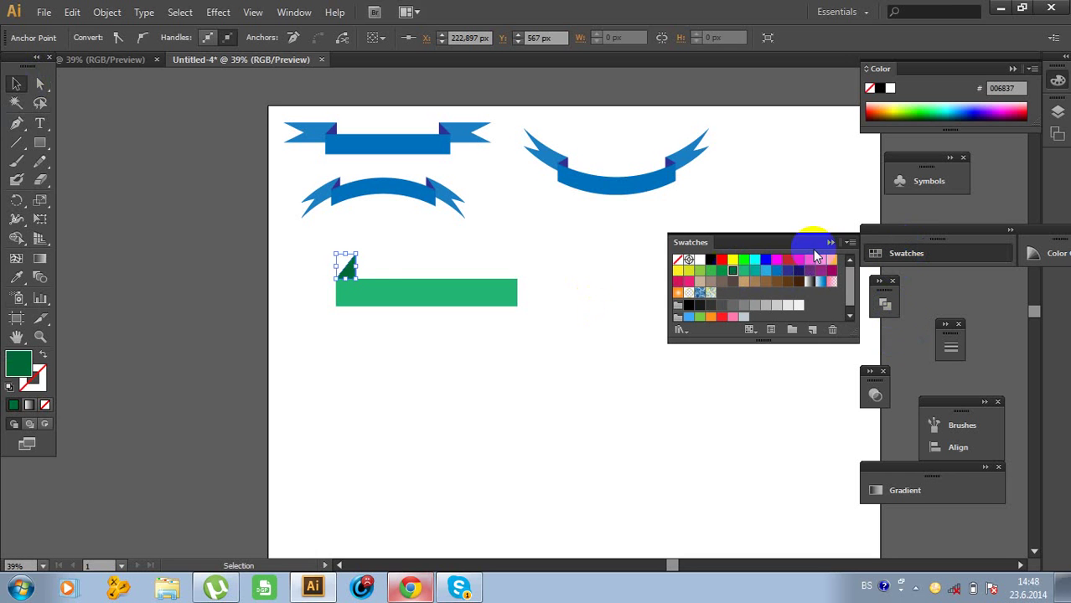
left_click(831, 242)
left_click(560, 335)
Copy the dark green fold triangle and paste a duplicate
left_click(366, 273)
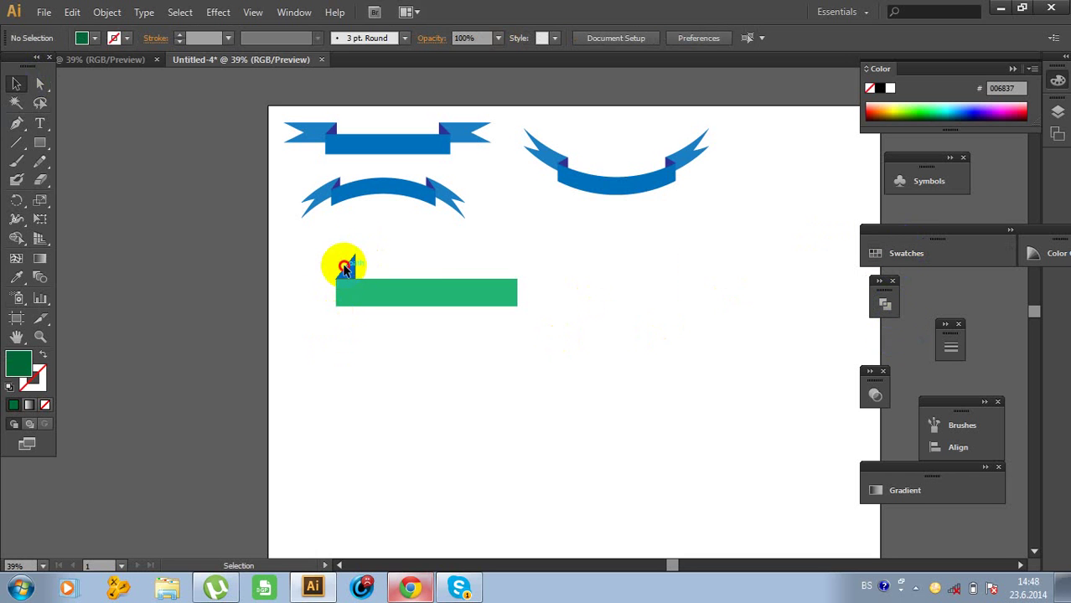
left_click(72, 12)
left_click(118, 87)
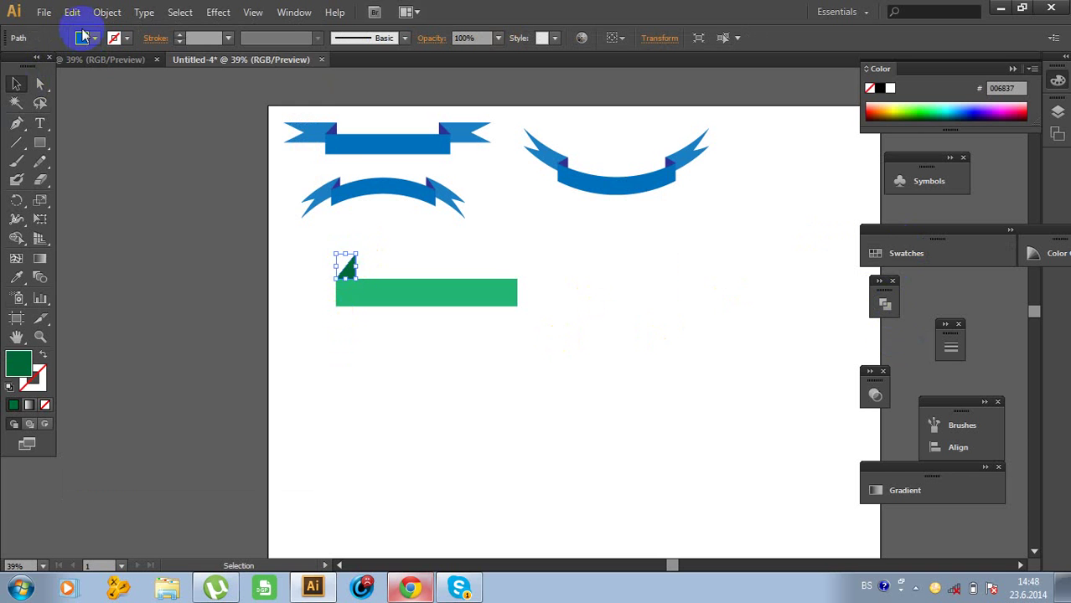
left_click(72, 11)
left_click(100, 105)
left_click_drag(513, 312, 514, 329)
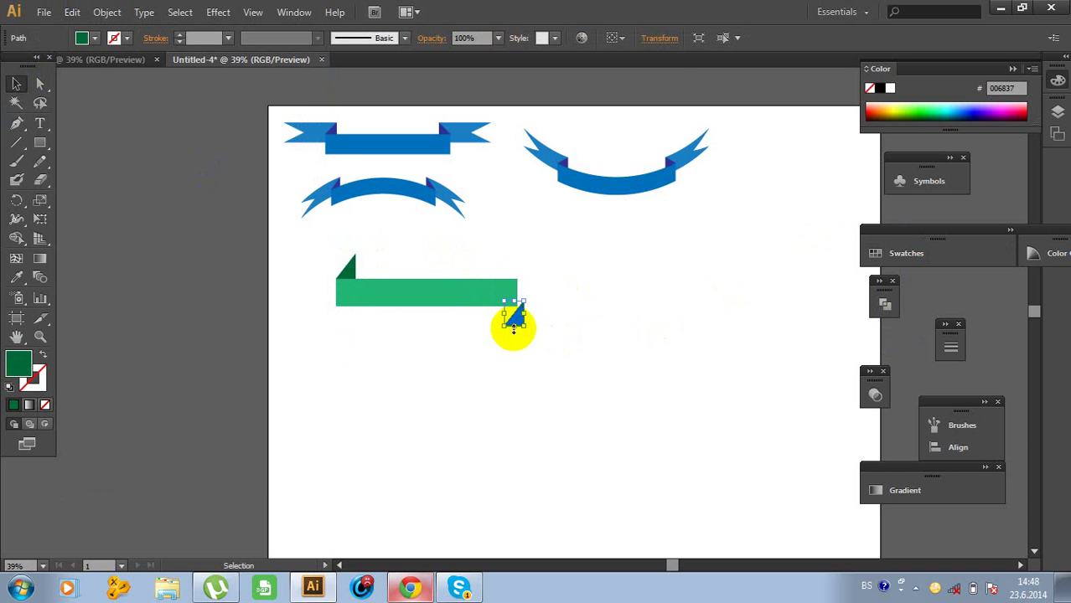
Reflect the pasted triangle across the vertical axis and place it on top of the rectangle's right end
right_click(515, 323)
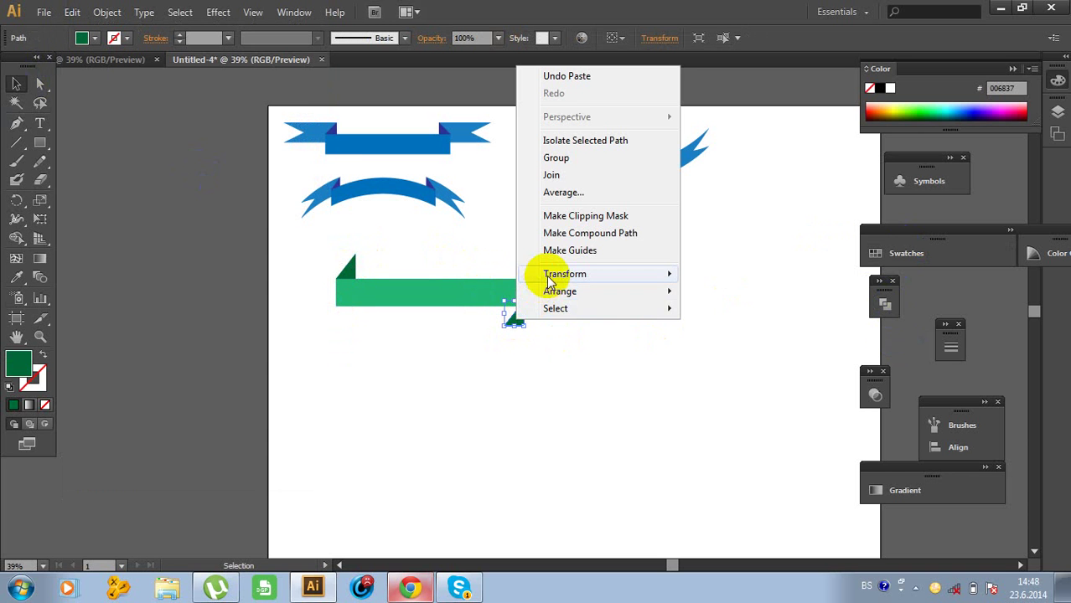
mouse_move(522, 275)
left_click(377, 332)
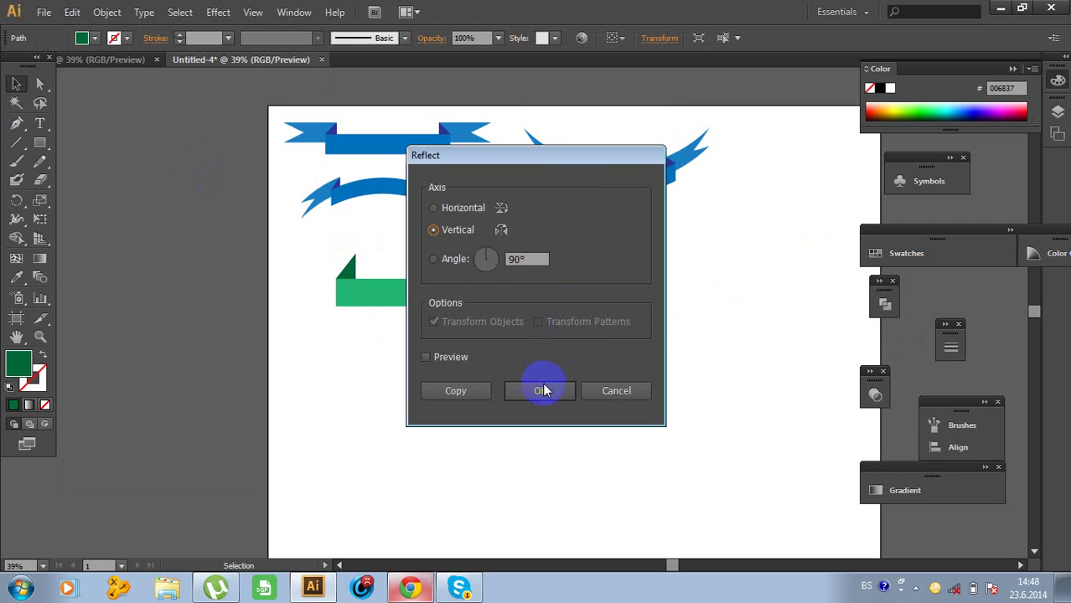
left_click(543, 391)
left_click(518, 343)
left_click_drag(511, 323, 502, 270)
left_click(564, 295)
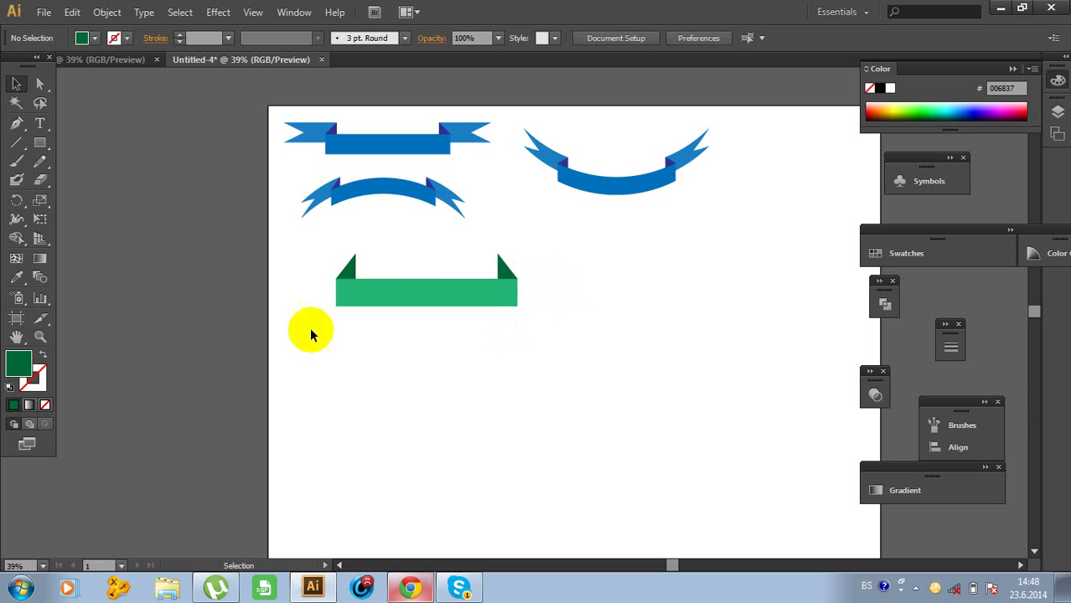
Duplicate the green rectangle in front, move it up to the left, and shorten it into a tail ending at the left fold
left_click(427, 300)
left_click(72, 12)
left_click(101, 89)
left_click(74, 13)
left_click(113, 125)
left_click_drag(407, 289, 275, 277)
left_click(310, 350)
left_click(194, 270)
left_click_drag(175, 266, 270, 267)
left_click(286, 305)
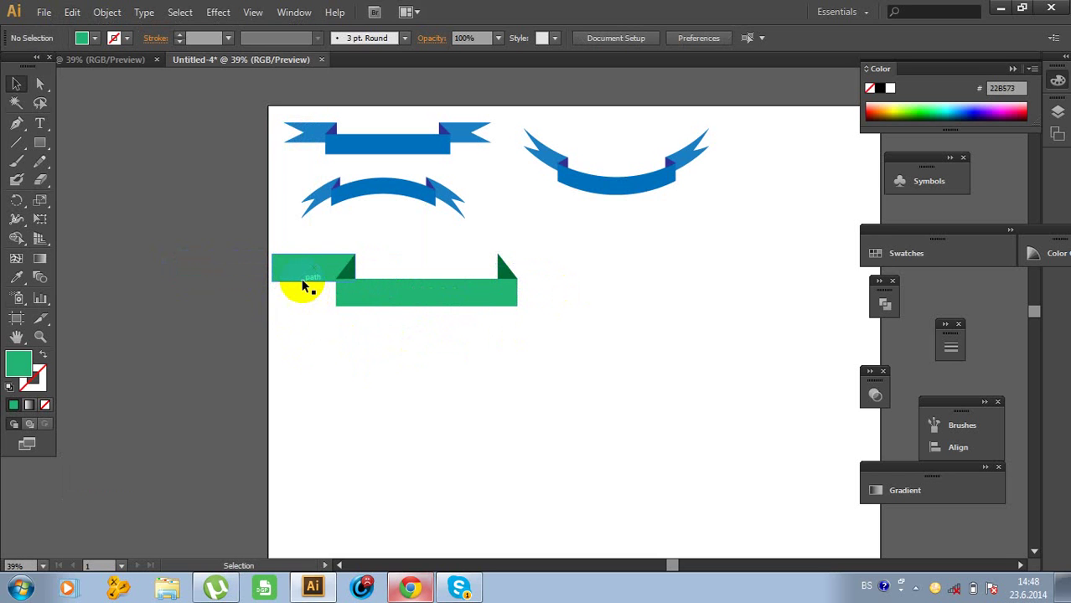
Add an anchor point midway on the left tail's outer edge and pull it inward to form a V-shaped notch
left_click(304, 283)
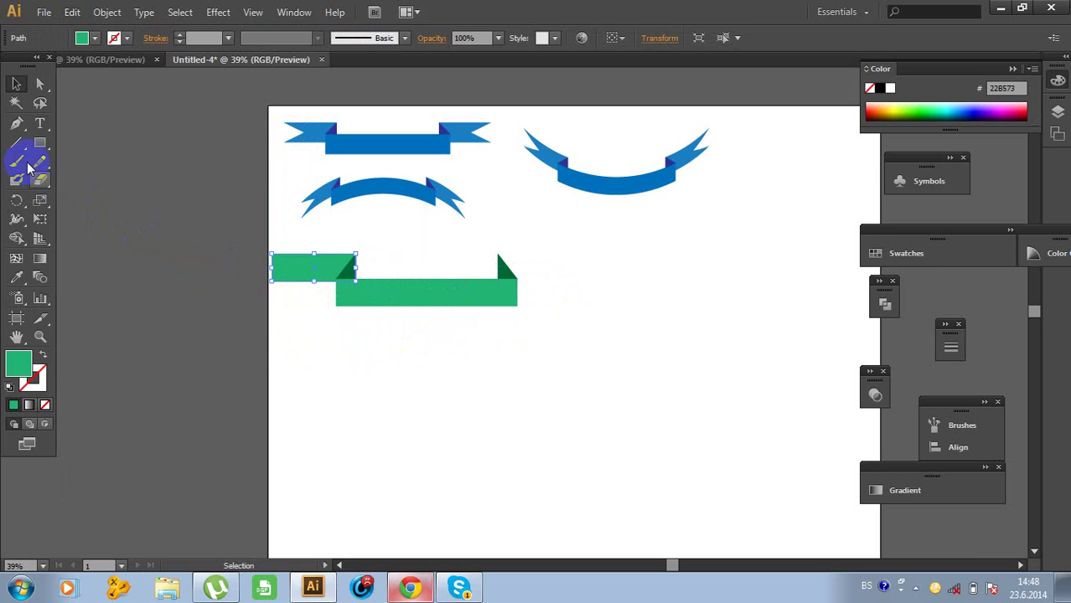
left_click(282, 307)
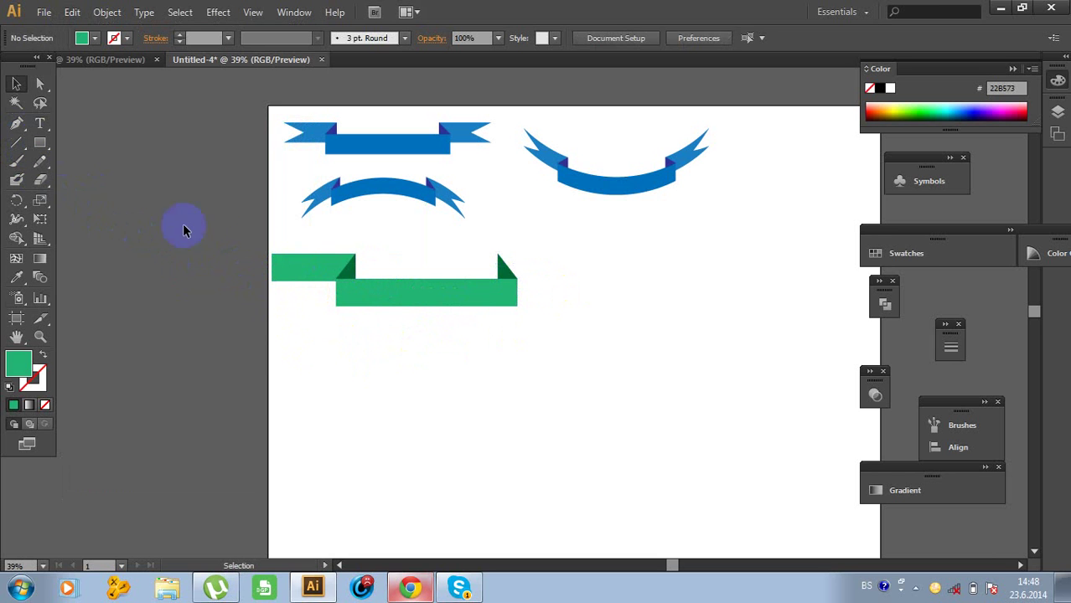
left_click(287, 265)
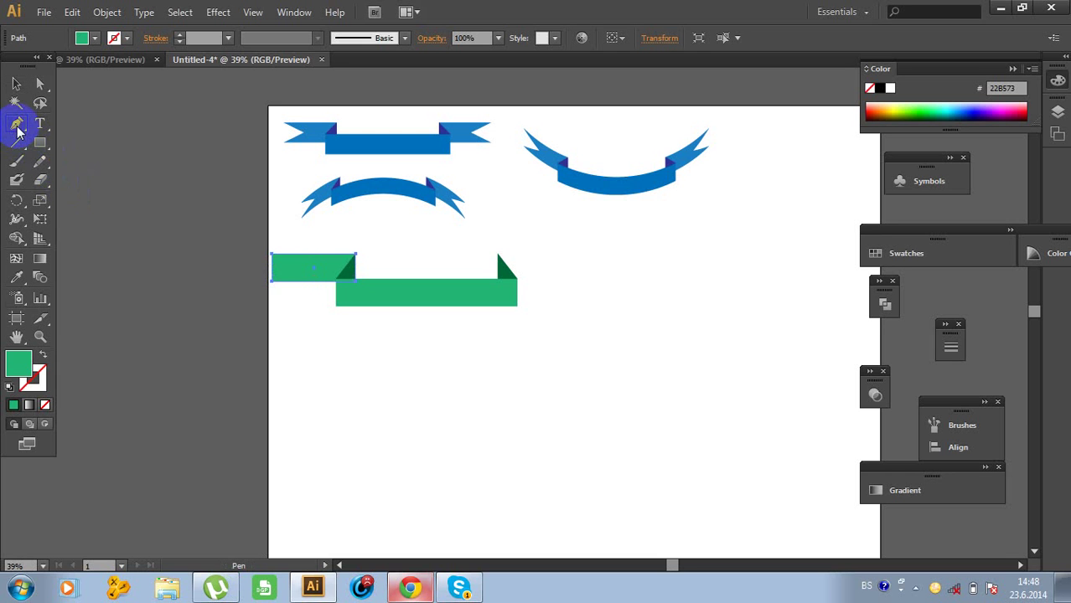
left_click(272, 269)
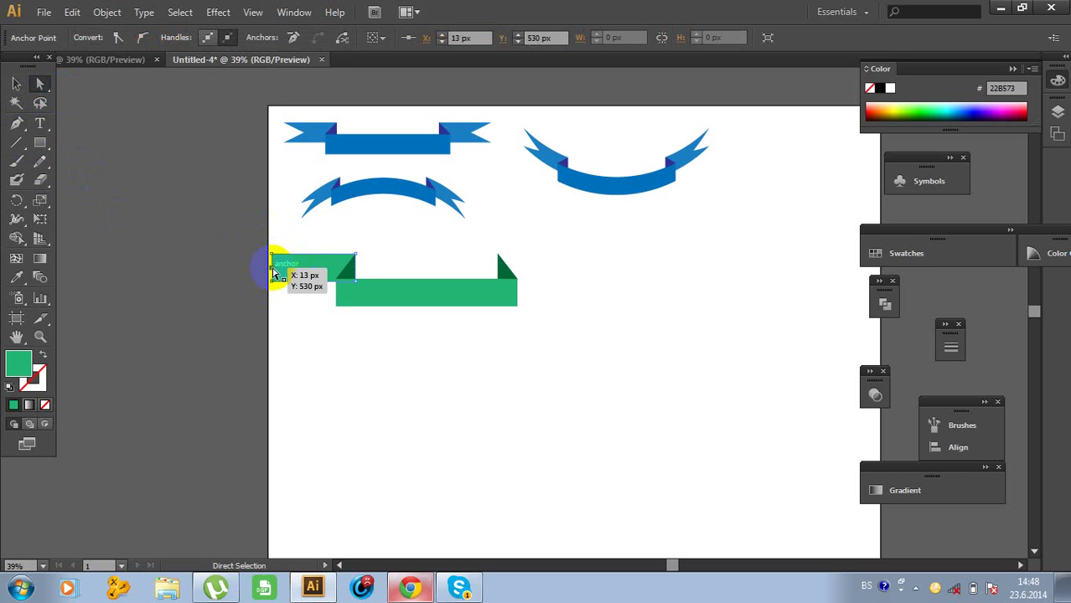
left_click_drag(274, 270, 304, 272)
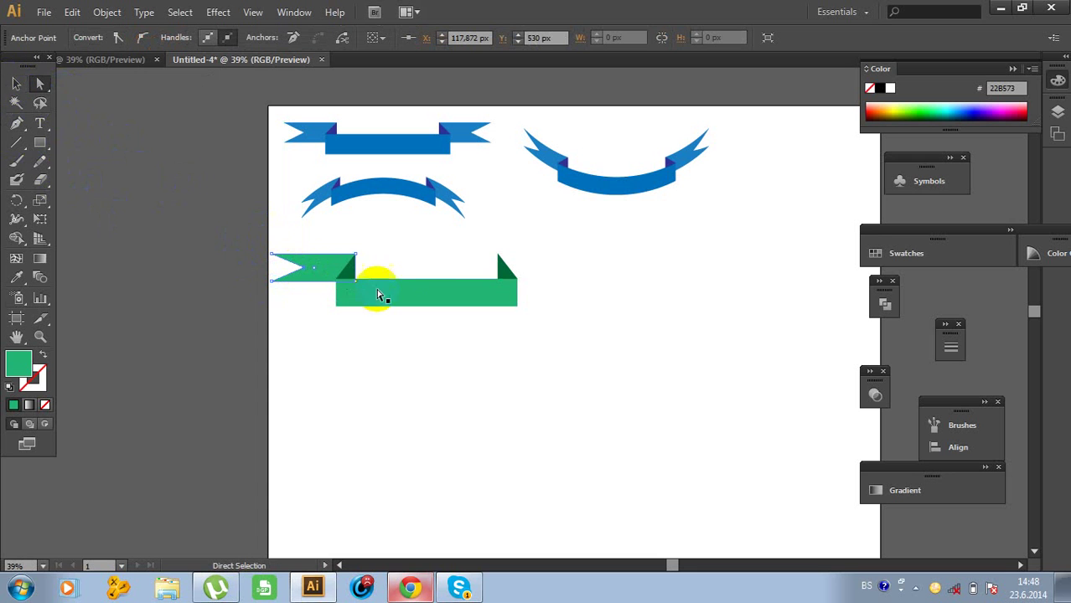
left_click(16, 84)
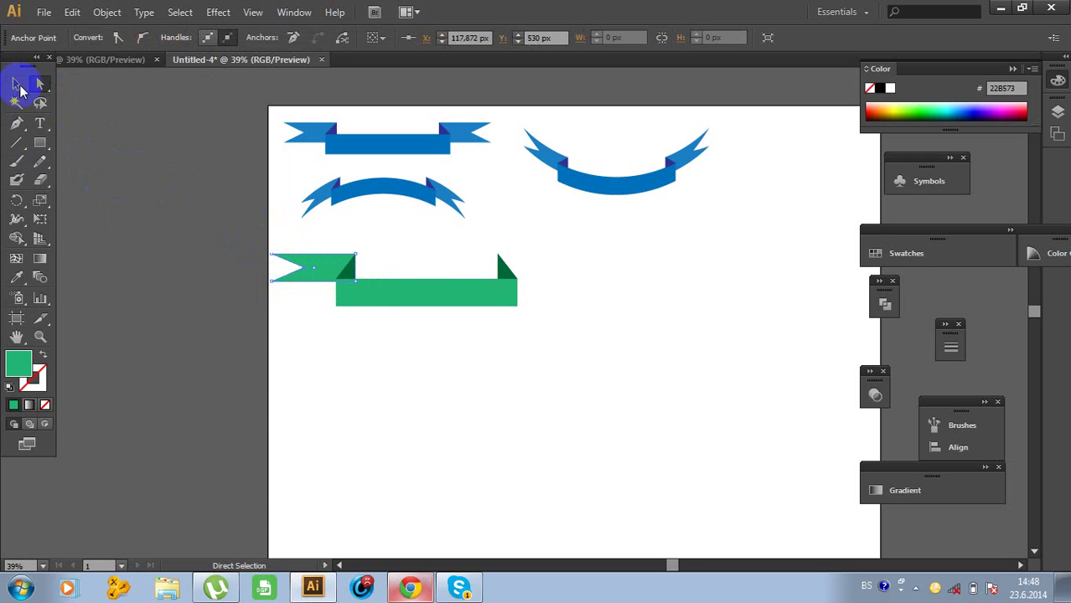
Set the left tail's opacity to 90% and deselect it
left_click(328, 273)
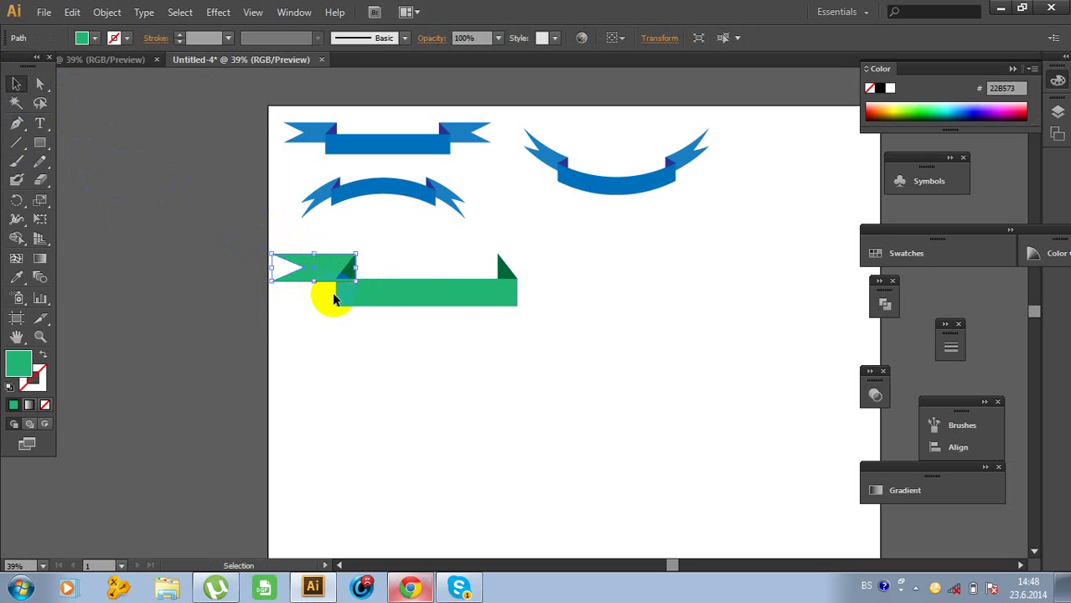
left_click(877, 394)
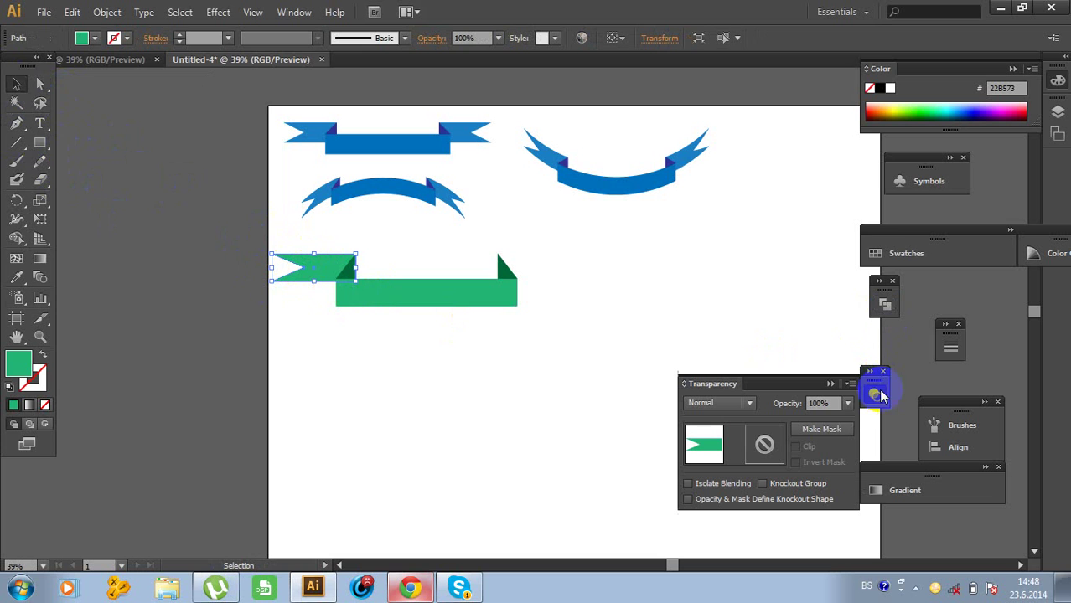
left_click(847, 405)
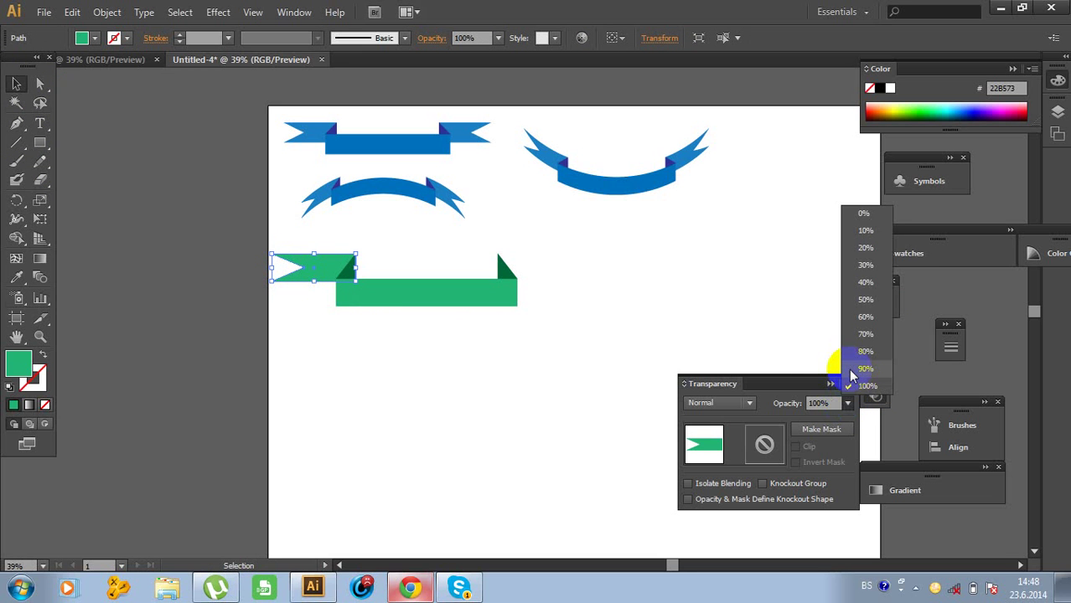
left_click(863, 369)
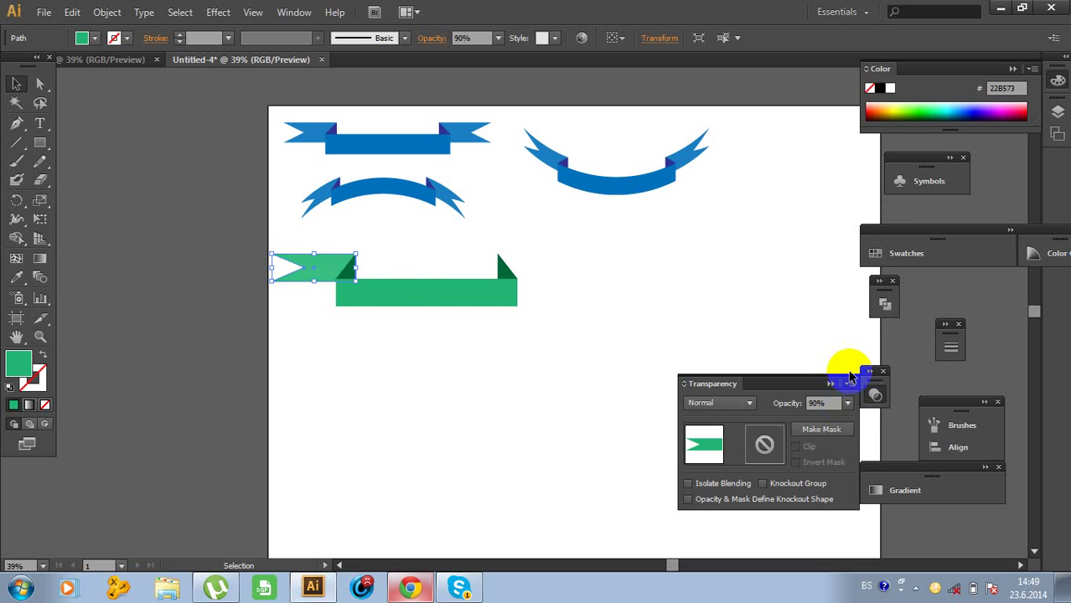
left_click(830, 383)
left_click(365, 295)
left_click(284, 307)
Copy the notched left tail and place the pasted duplicate to the right of the ribbon
left_click(311, 280)
left_click(73, 11)
left_click(96, 89)
left_click(72, 12)
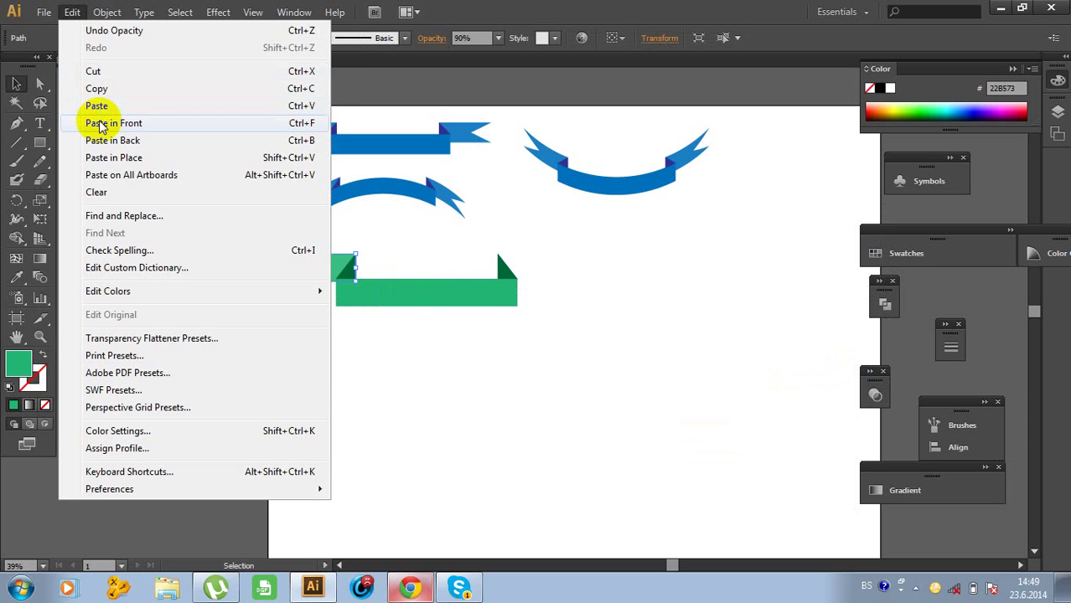
left_click(99, 124)
left_click_drag(501, 272, 581, 286)
Reflect the duplicated tail across the vertical axis and align it with the right fold
right_click(579, 283)
mouse_move(600, 495)
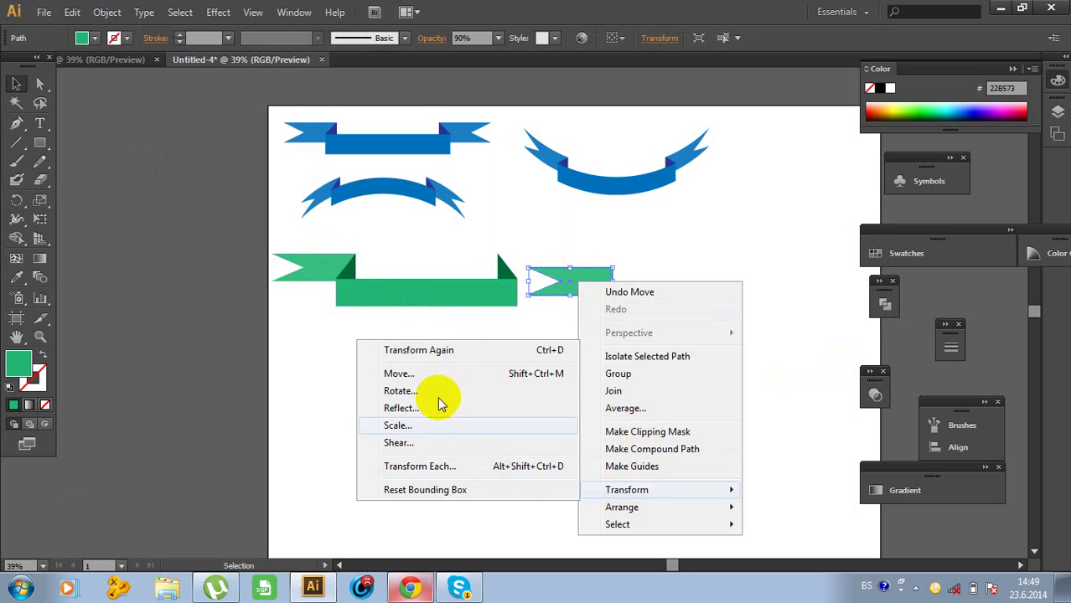
left_click(436, 410)
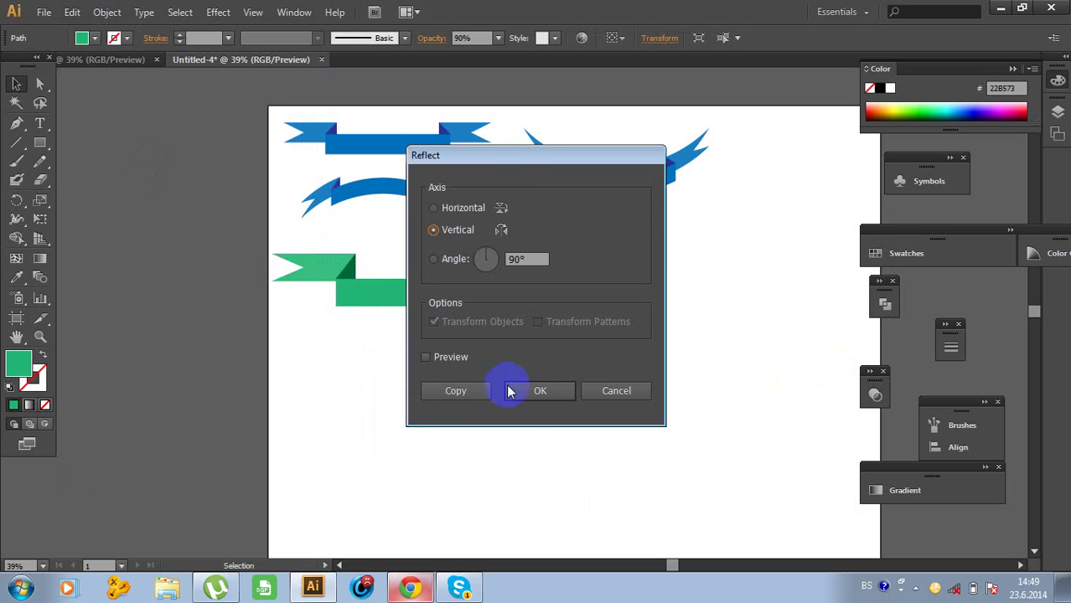
left_click(544, 390)
left_click(609, 350)
left_click_drag(560, 285, 531, 270)
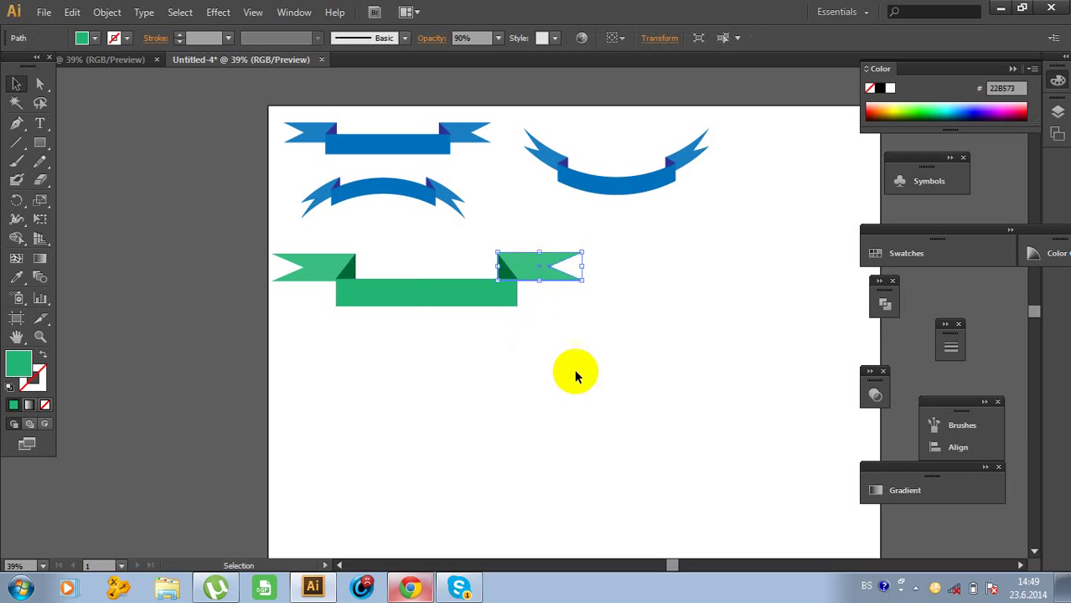
Enlarge the whole green ribbon and move it lower on the artboard, beneath the blue ribbons
left_click_drag(449, 292, 652, 342)
left_click(278, 272)
left_click_drag(271, 238, 556, 378)
left_click(575, 258)
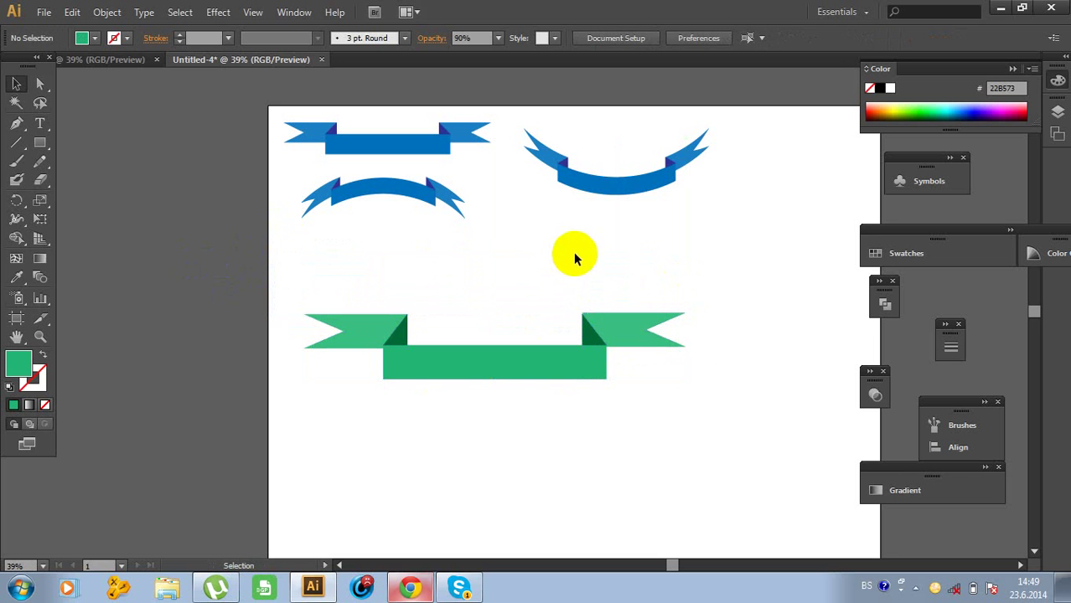
Draw a straight horizontal line just below the green ribbon, nearly as long as its front band
left_click(18, 152)
mouse_move(394, 330)
left_mouse_down()
mouse_move(390, 418)
mouse_move(393, 394)
left_mouse_up()
left_click_drag(390, 391, 597, 402)
left_click(15, 84)
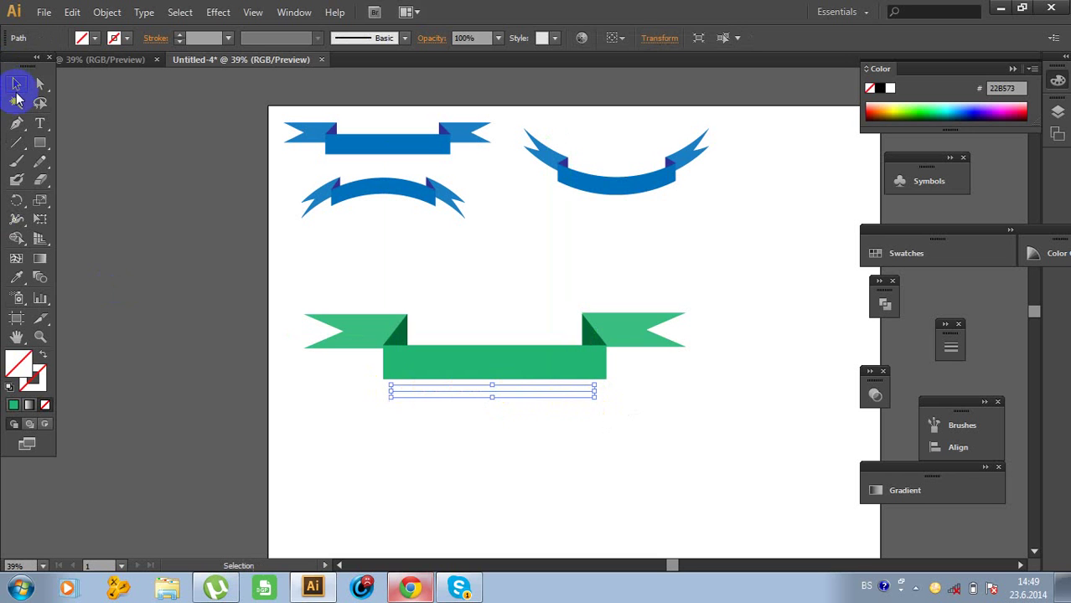
left_click(467, 435)
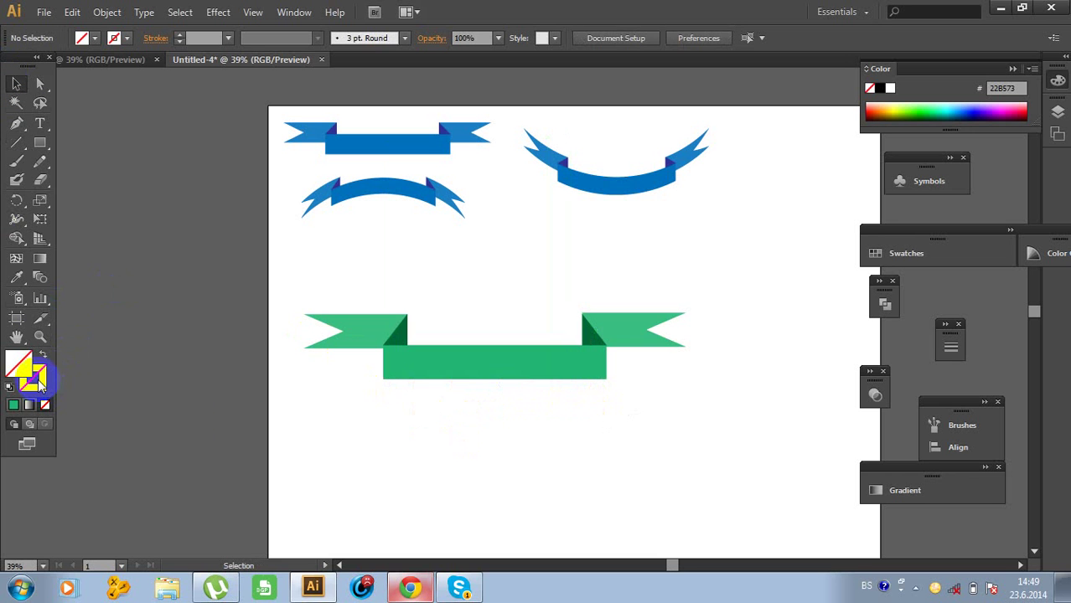
Give the line a white FFFFFF stroke and move it onto the front band near its upper edge
left_click(435, 397)
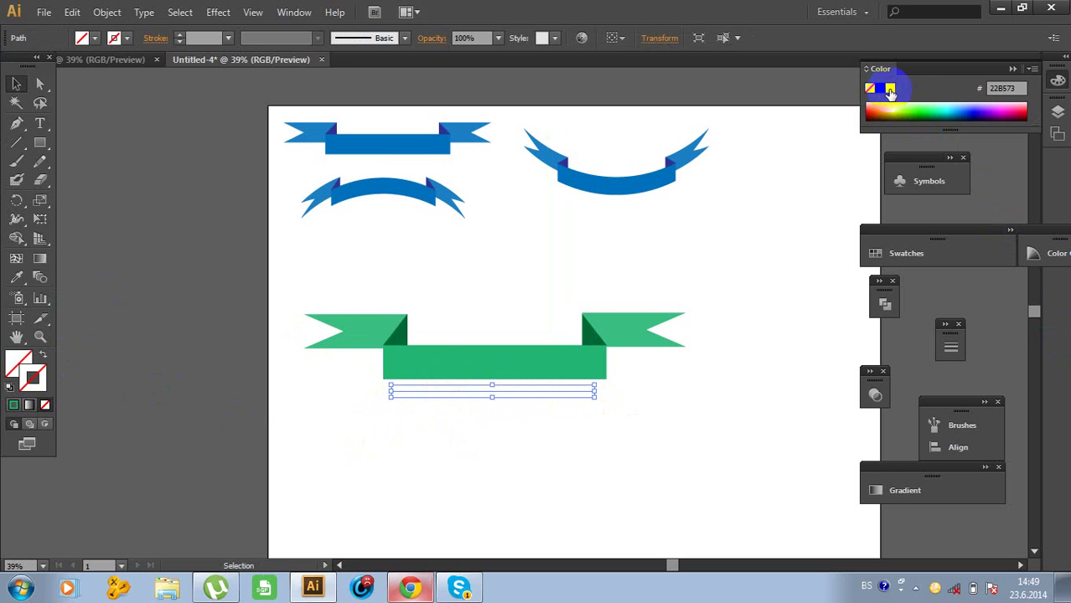
left_click(921, 255)
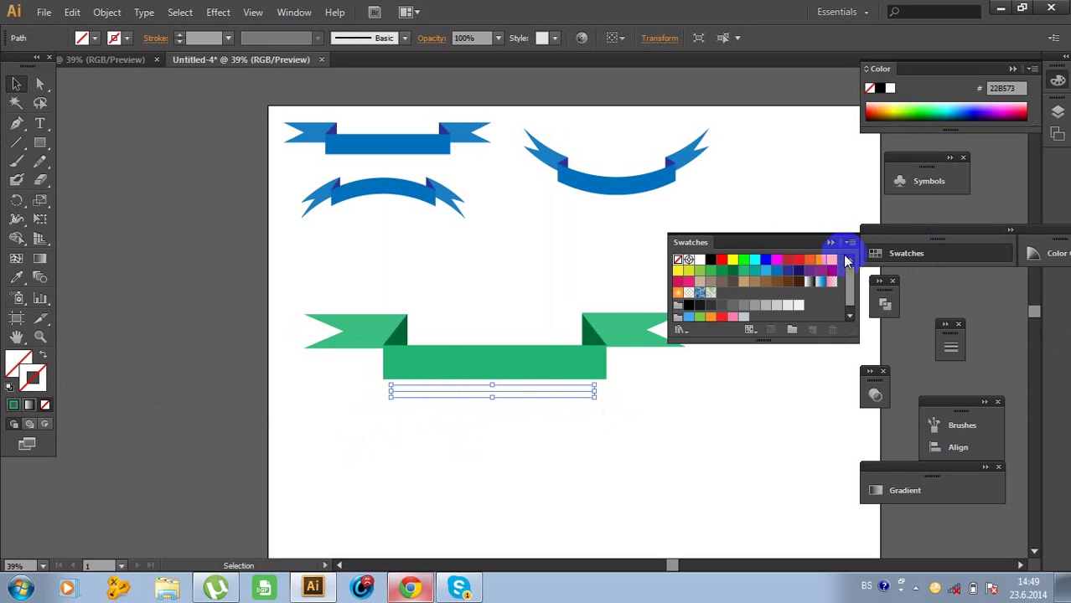
left_click(694, 264)
left_click_drag(538, 394, 534, 356)
left_click_drag(536, 356, 538, 360)
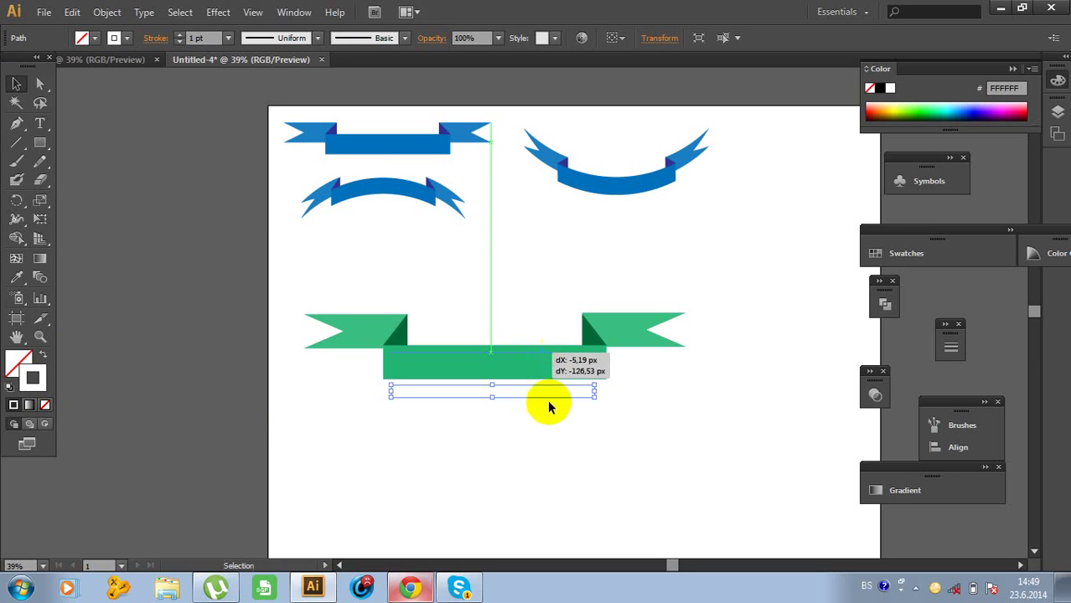
left_click(550, 416)
Set the stroke weight of the white line on the green ribbon's front band to 3 pt
left_click(493, 357)
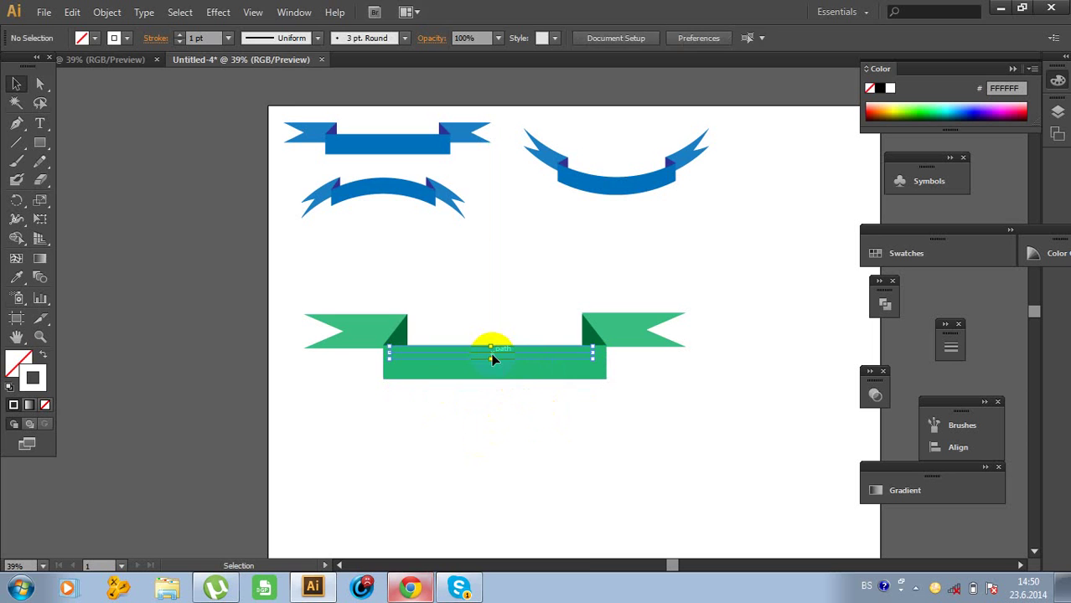
left_click(293, 12)
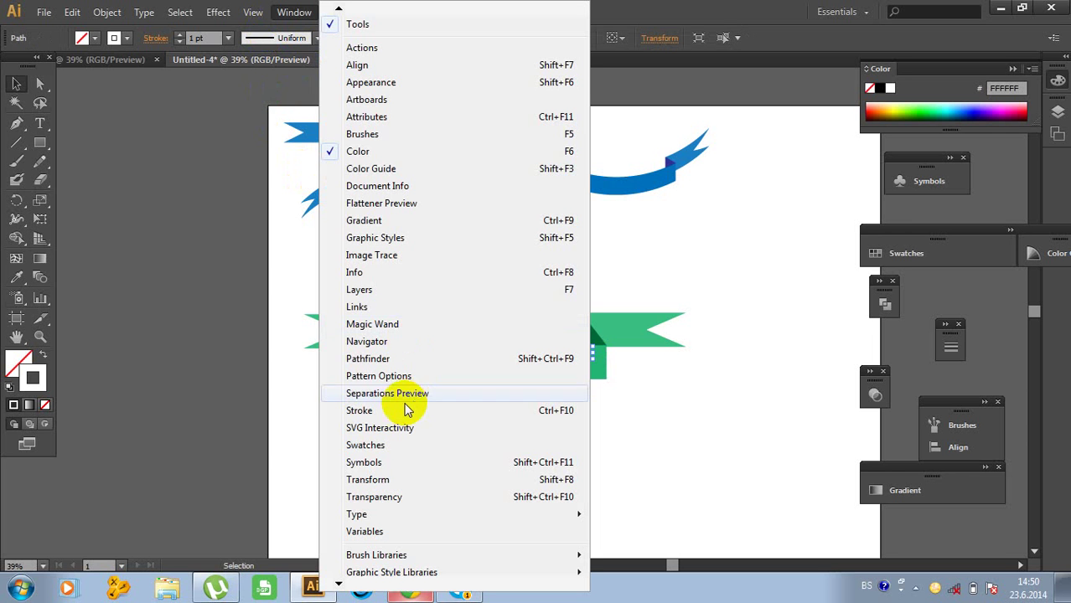
left_click(359, 411)
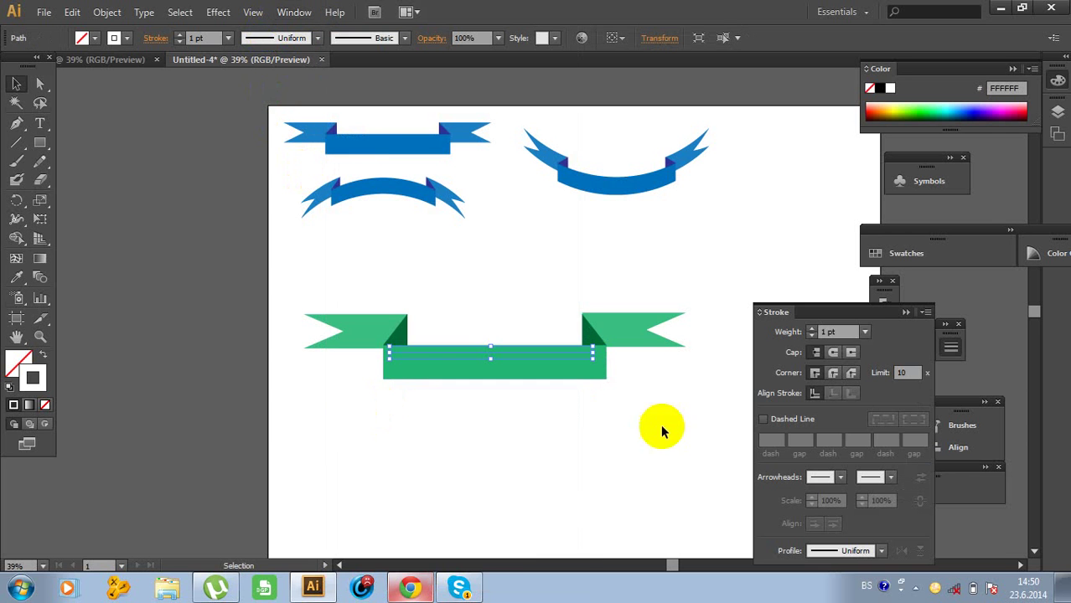
left_click_drag(805, 307, 760, 253)
left_click(820, 281)
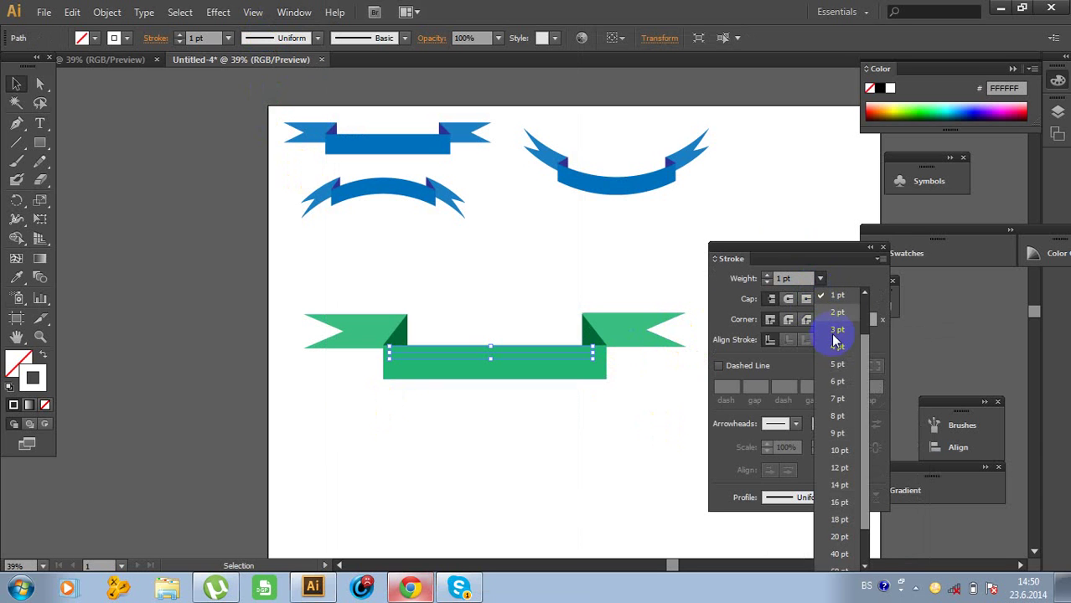
left_click(838, 330)
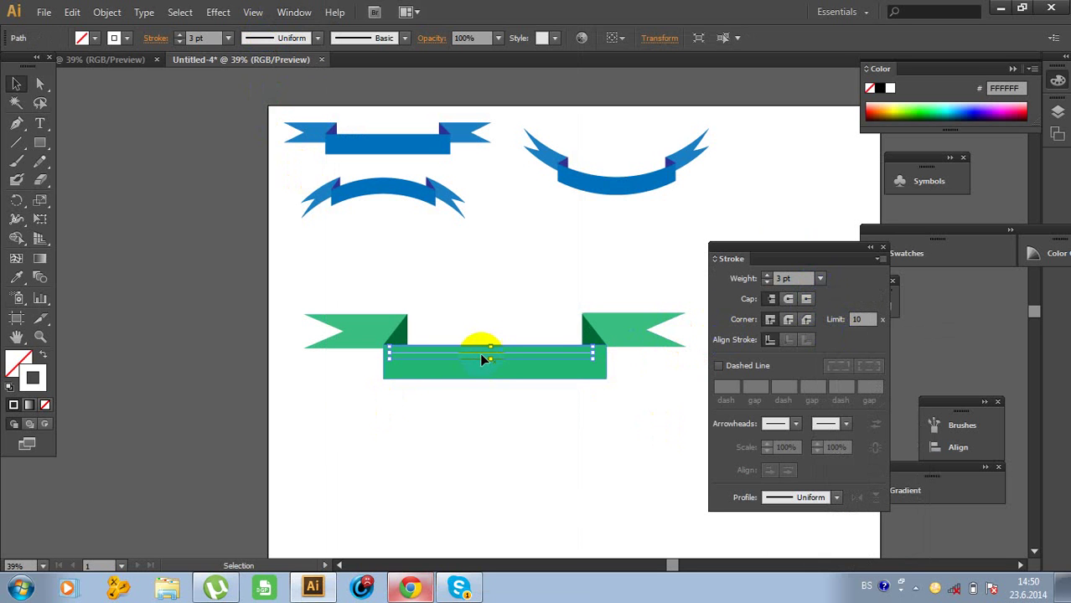
Make the white line dashed with 15 pt dashes, 5 pt gaps and a projecting cap
left_click(719, 367)
left_click(726, 386)
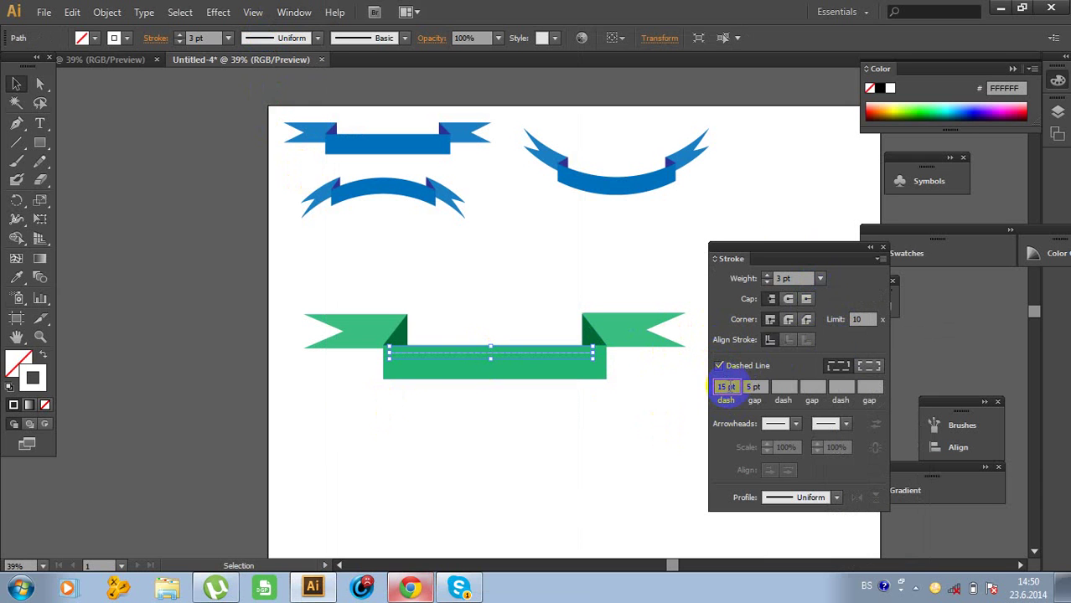
left_click(756, 392)
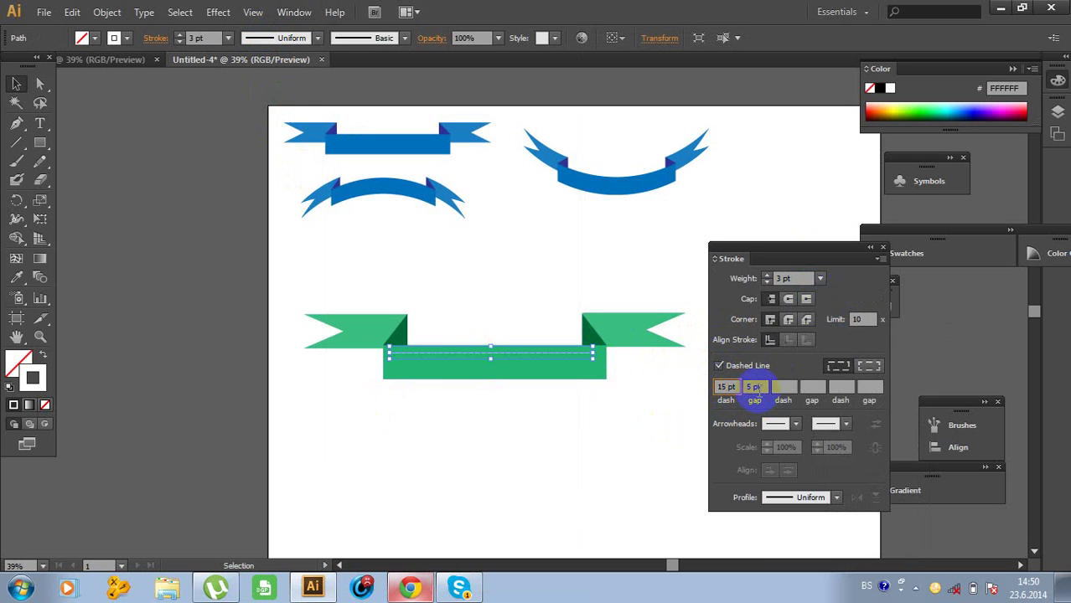
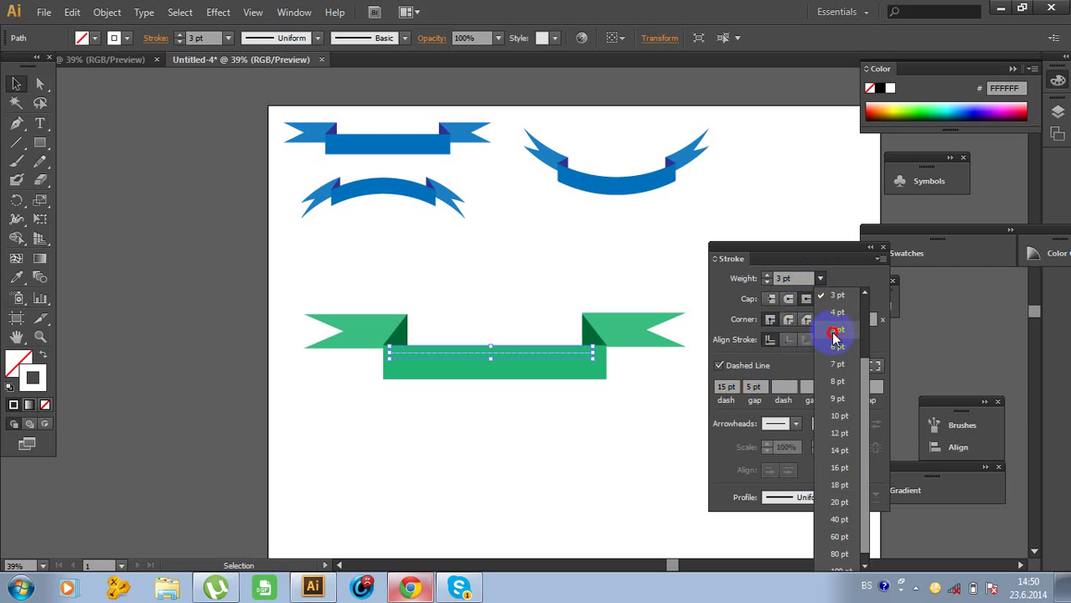
Try a 5 pt stroke weight on the dashed line, and return it to 3 pt
left_click(835, 331)
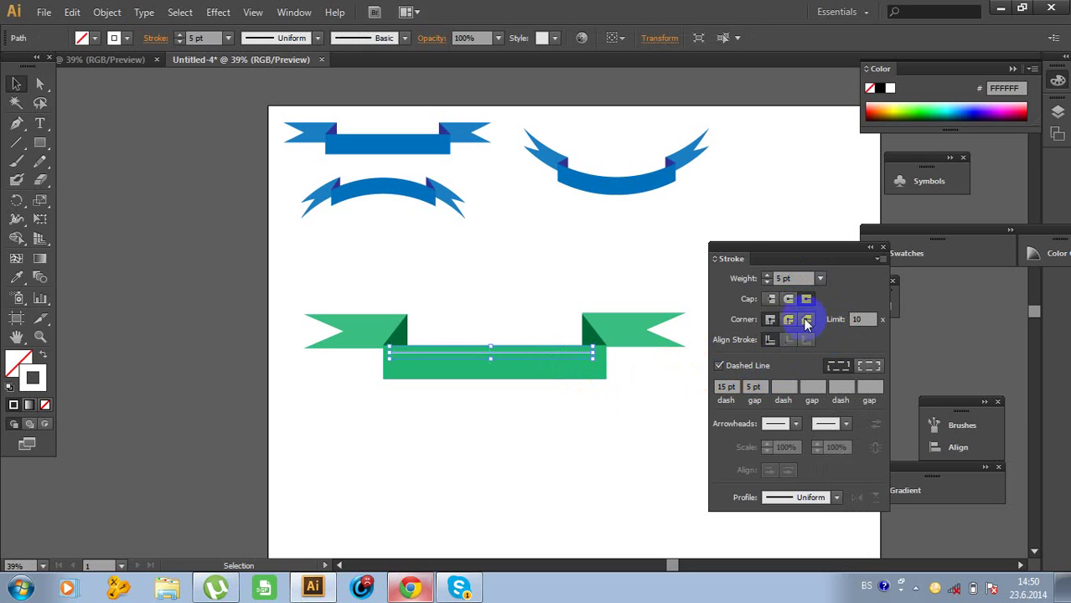
left_click(820, 279)
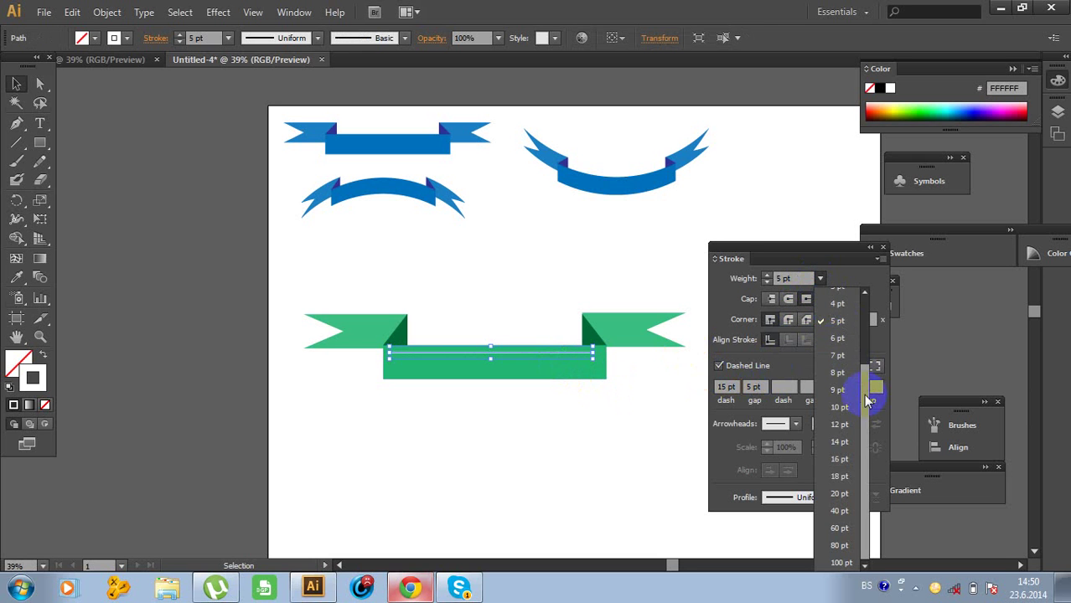
left_click_drag(868, 401, 866, 355)
left_click(829, 355)
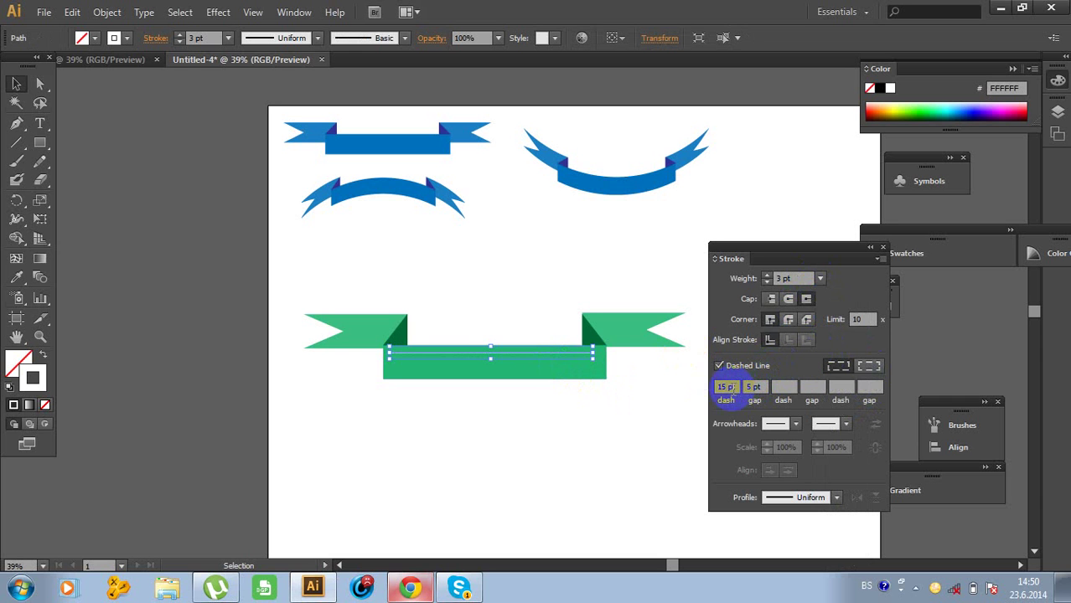
Reduce the dashed line's gap to 3 pt and deselect the line
left_click(631, 407)
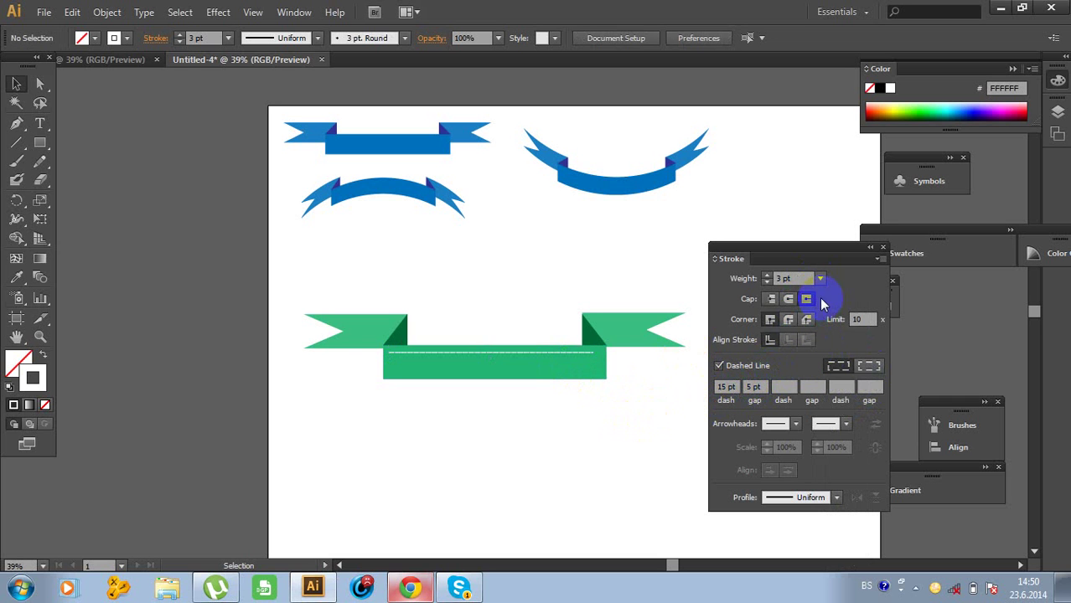
left_click(845, 264)
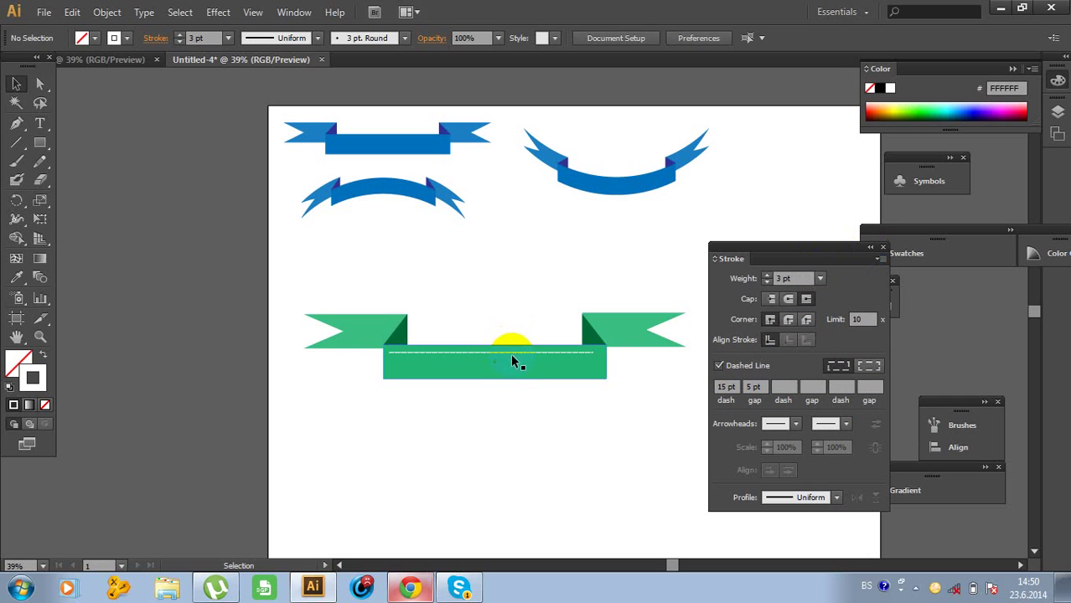
left_click(510, 350)
left_click(781, 387)
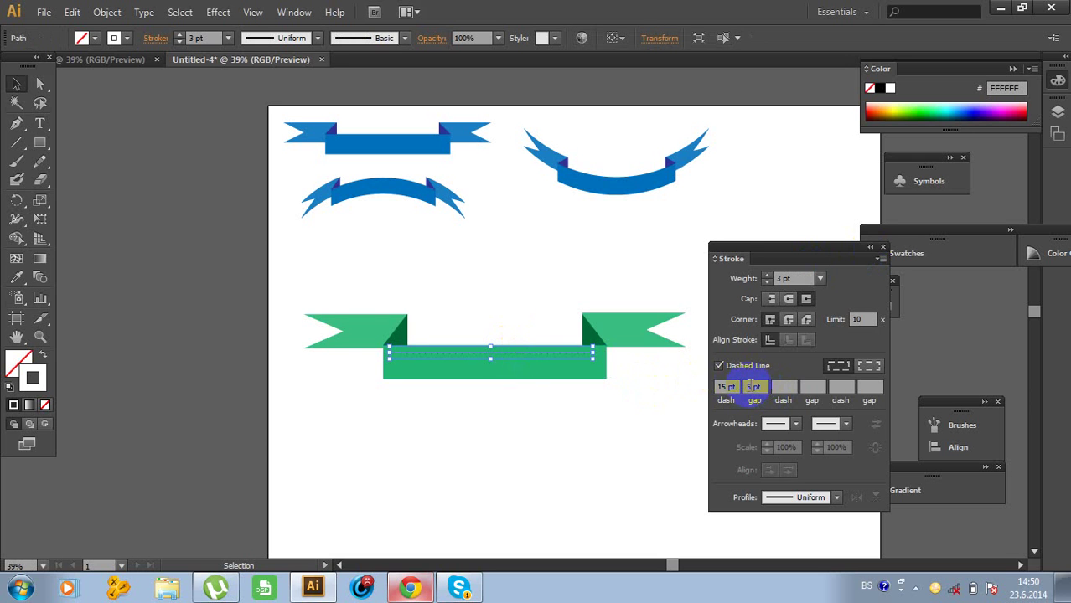
left_click(613, 439)
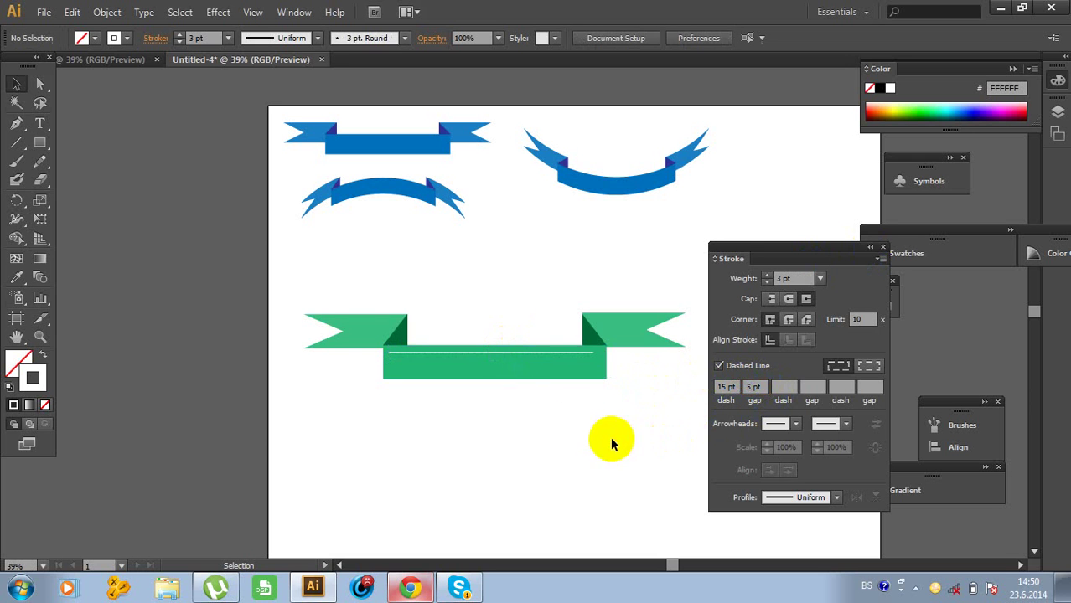
left_click(753, 388)
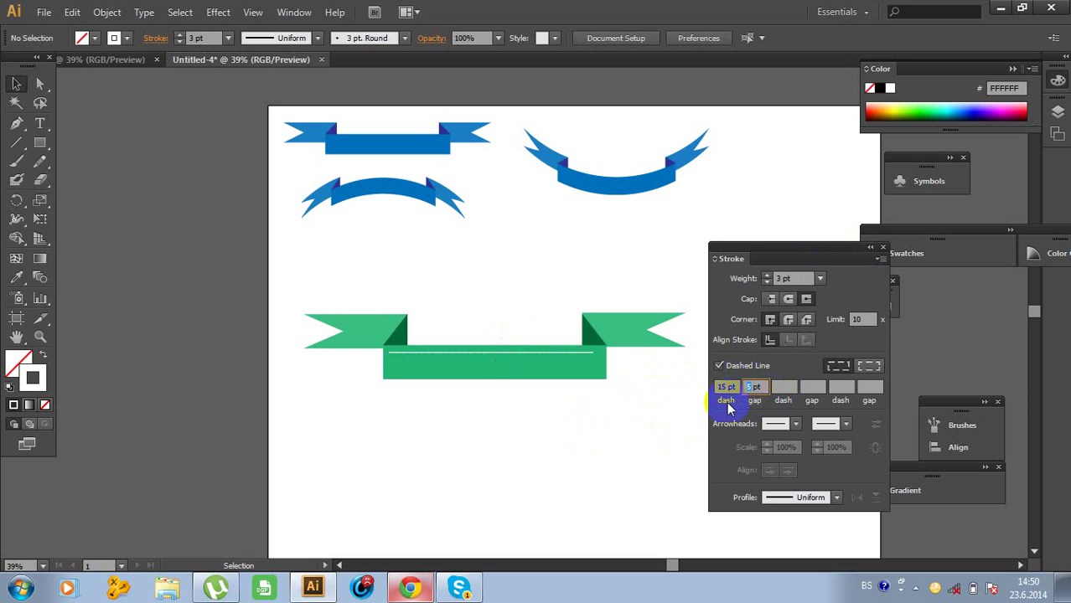
left_click(576, 353)
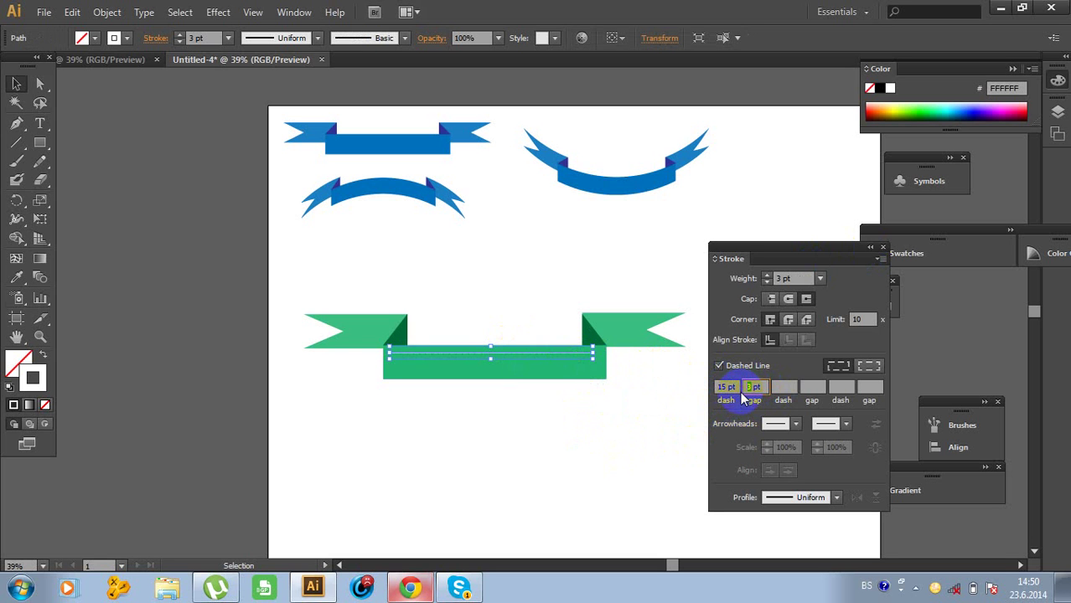
left_click(596, 411)
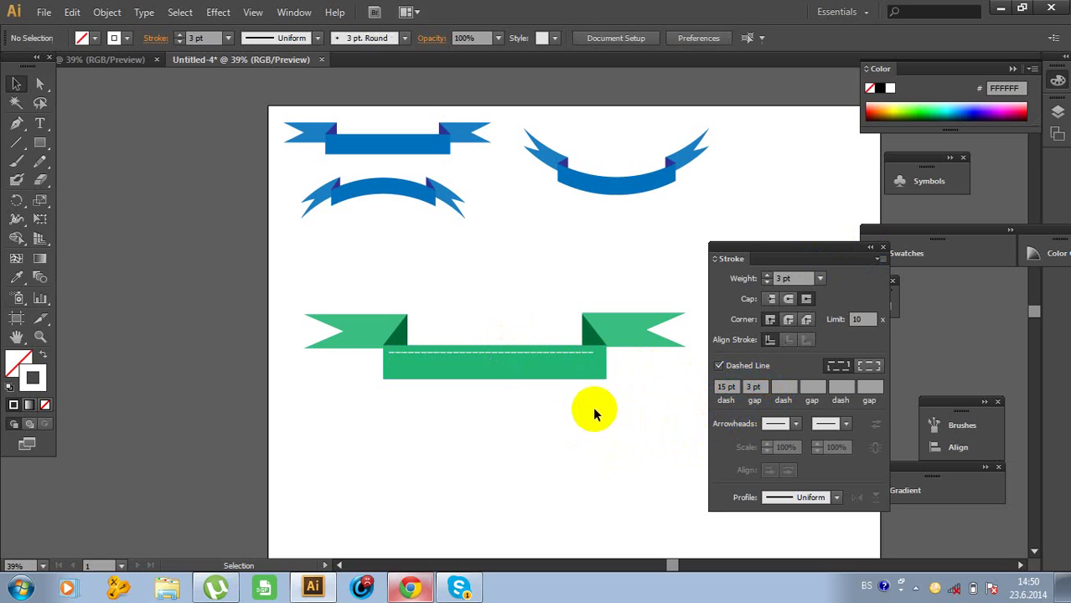
Collapse the stroke settings and duplicate the dashed line straight down to the front band's lower edge
left_click(870, 250)
left_click(458, 352)
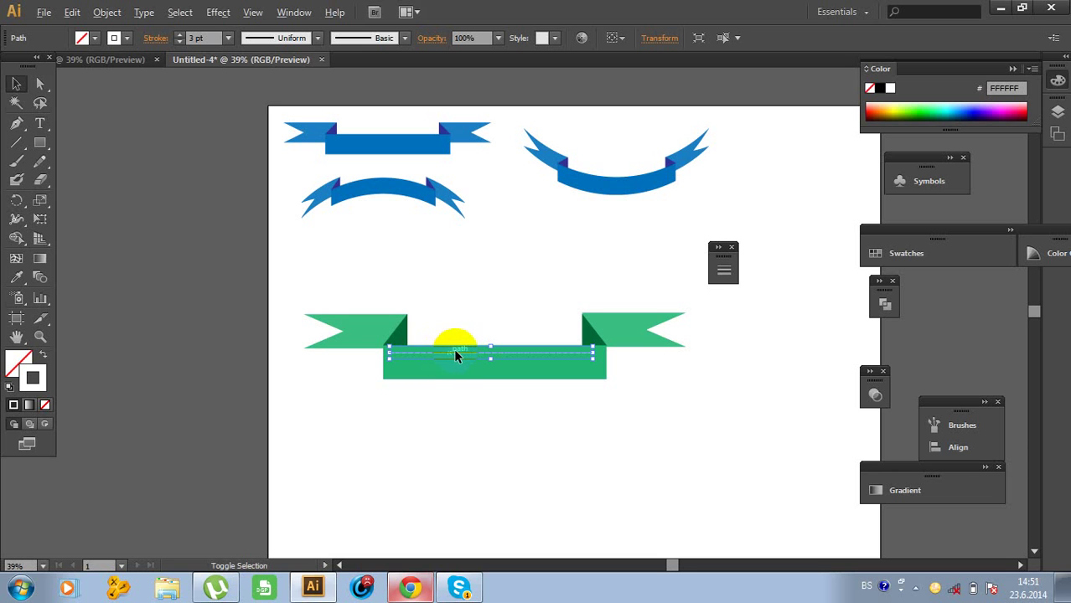
left_click_drag(466, 351, 464, 375)
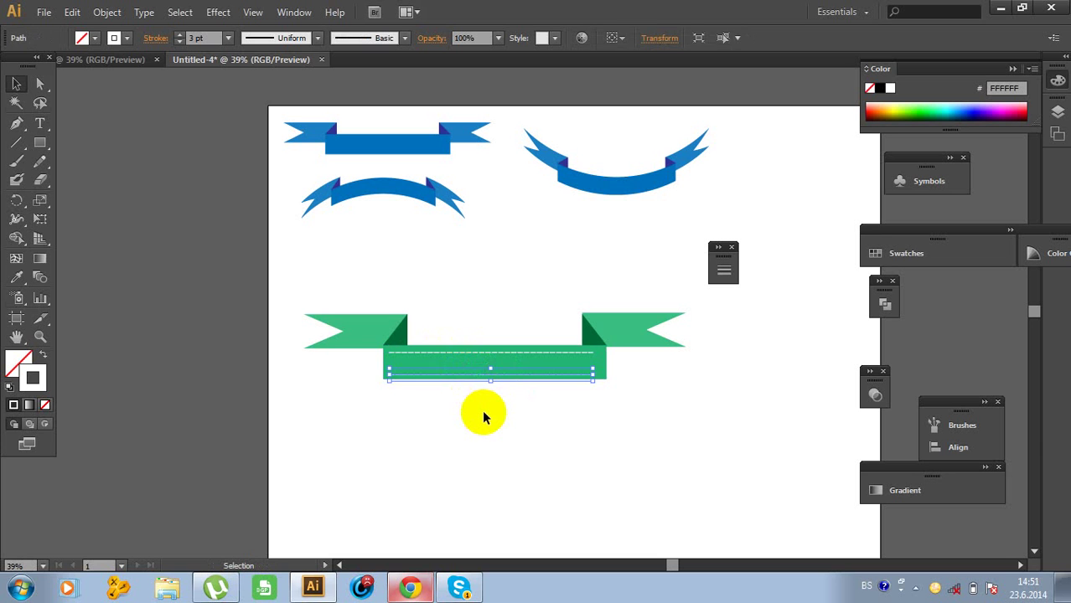
left_click(485, 415)
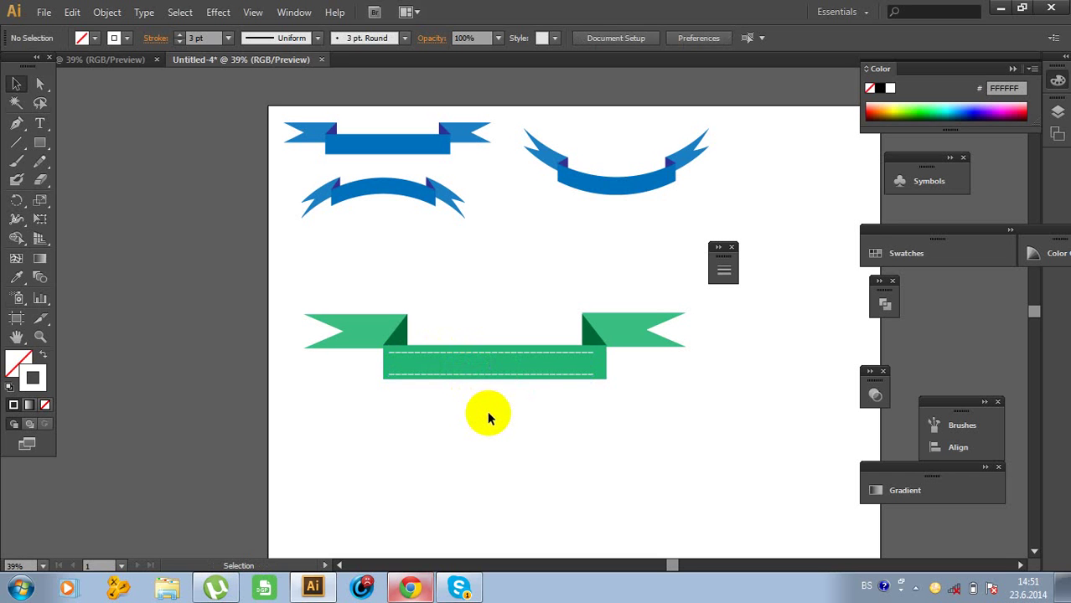
Copy and paste the front band's upper dashed line and move the copy onto the right tail near its upper edge
left_click(472, 352)
left_click(73, 11)
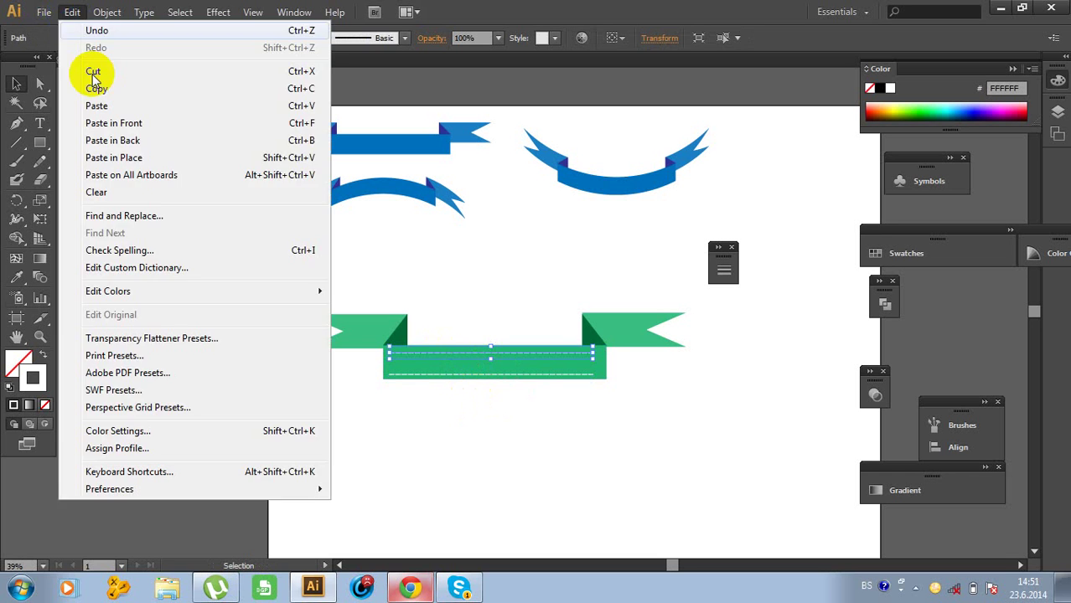
left_click(96, 88)
left_click(73, 14)
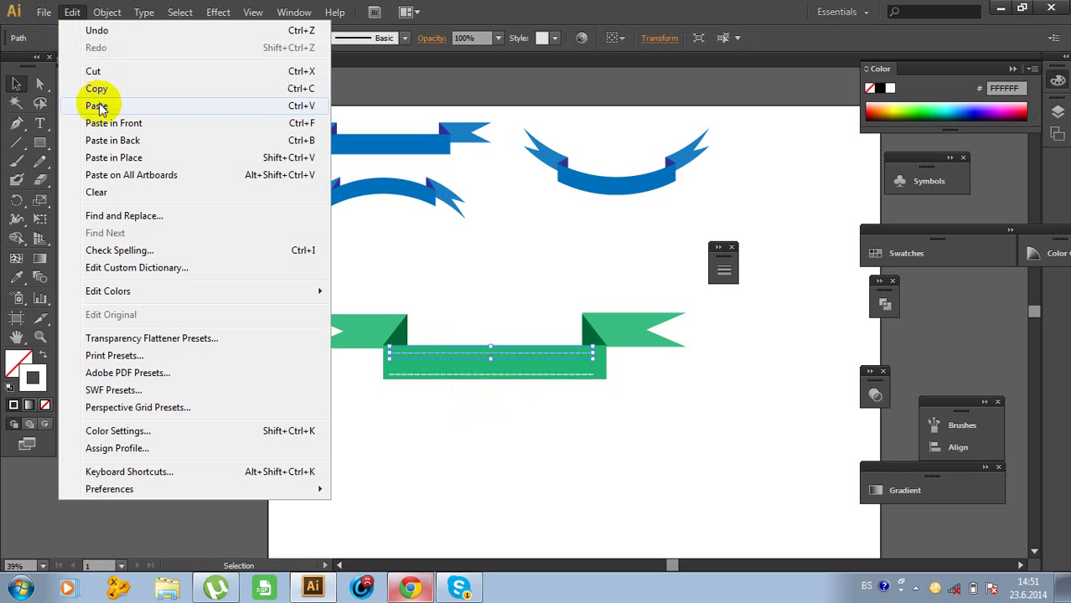
left_click(96, 106)
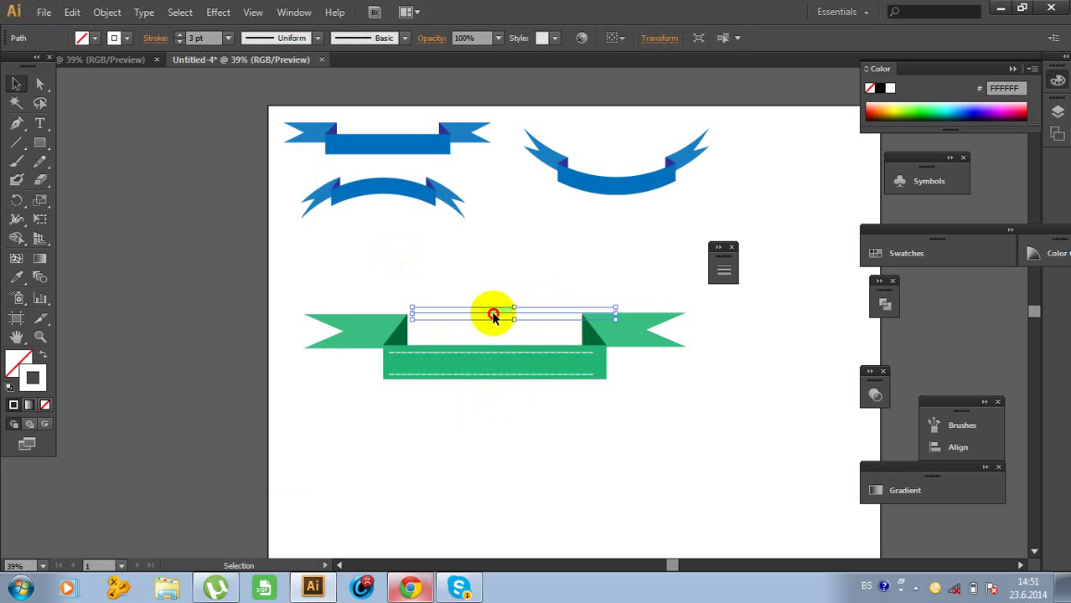
left_click_drag(490, 314, 672, 332)
left_click(708, 344)
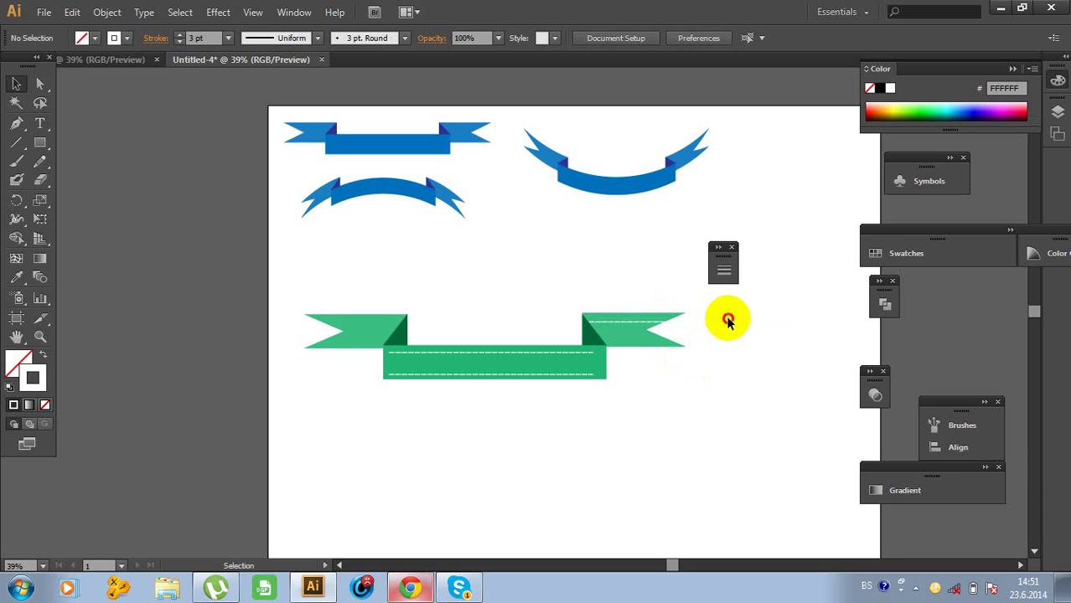
Shorten the pasted dashed line from its outer end so that it fits inside the right tail
left_click(783, 325)
left_click_drag(784, 325, 667, 321)
left_click(700, 341)
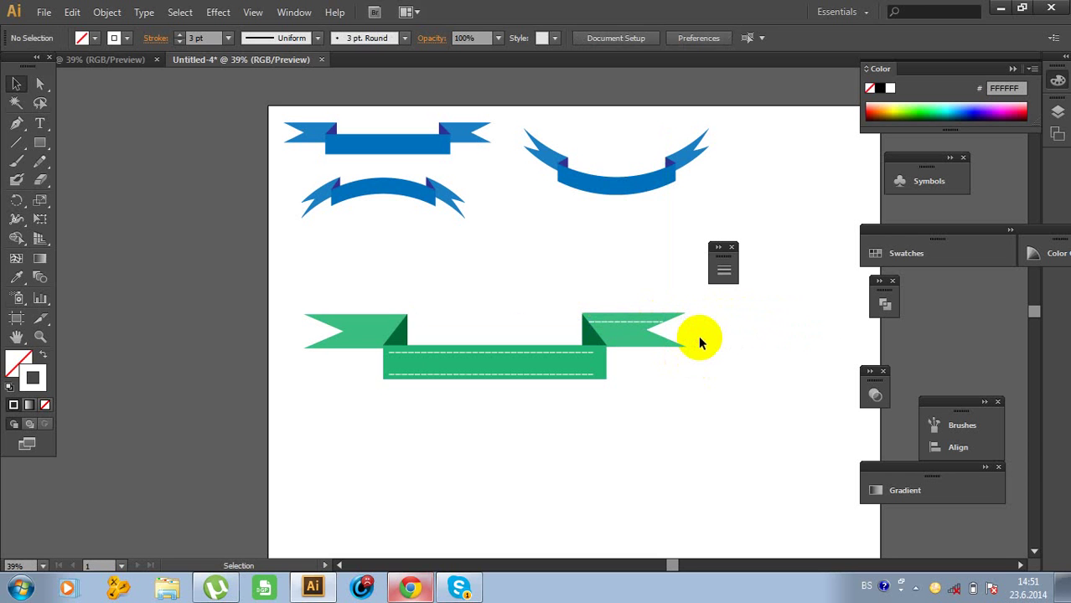
Duplicate the shortened dashed line and place the copy along the right tail's lower edge, clear of the fold
left_click(633, 325)
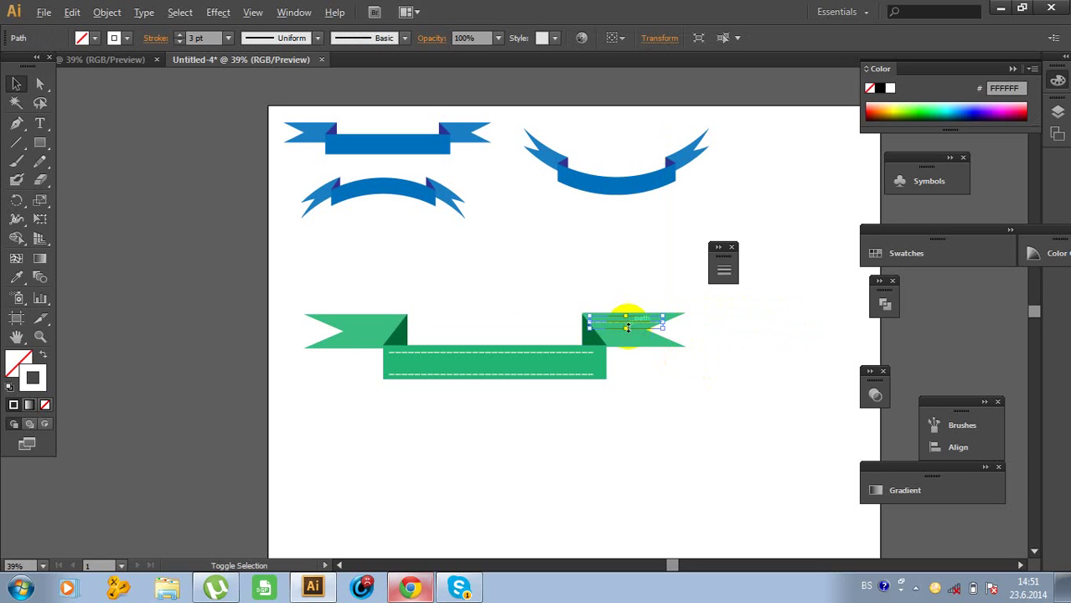
left_click(630, 329, "shift")
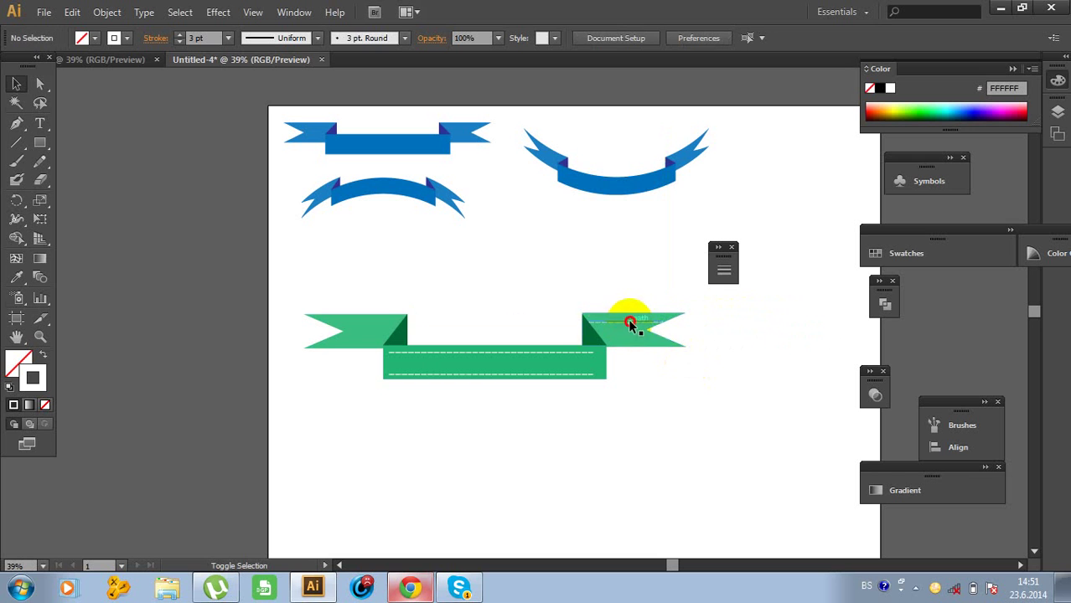
left_click_drag(631, 325, 670, 337)
left_click(676, 342)
left_click(693, 333)
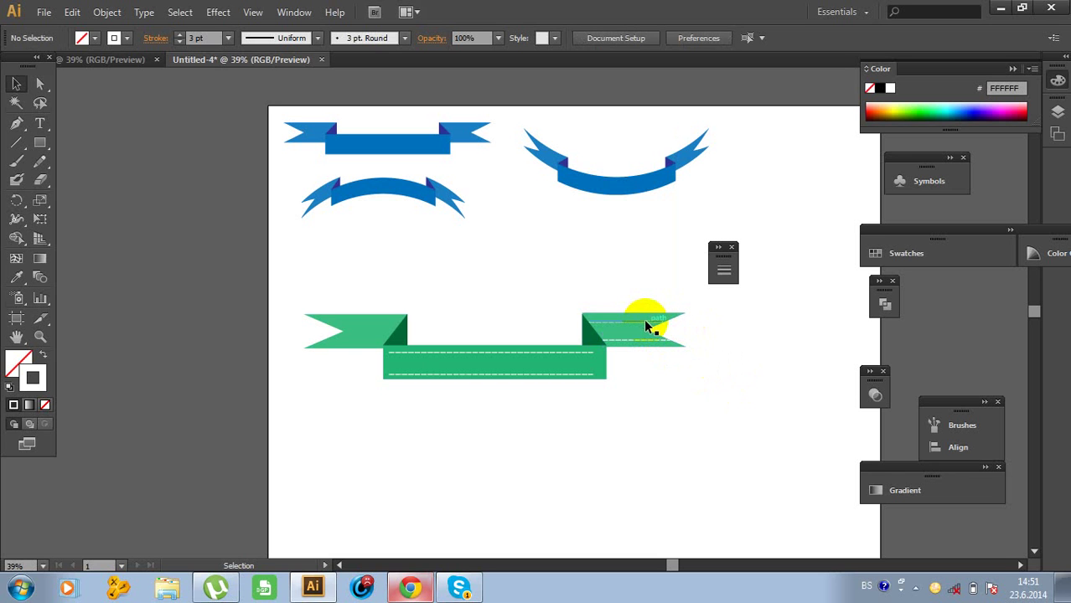
Move the right tail's upper dashed line closer to the edge and extend it slightly toward the tip
left_click_drag(645, 320, 675, 318)
left_click(718, 350)
left_click(693, 342)
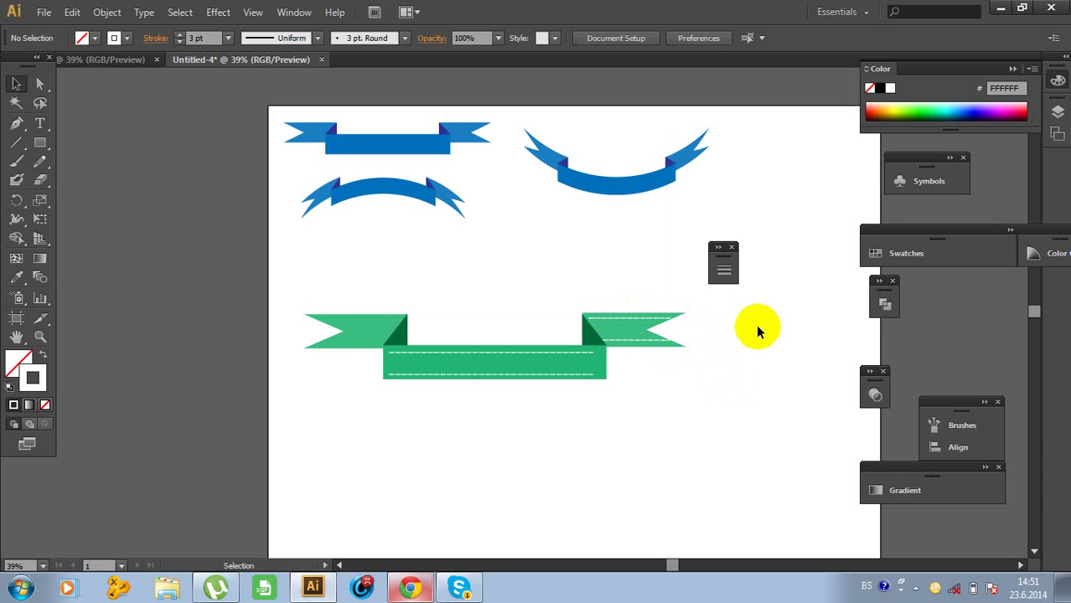
Duplicate both dashed lines from the right tail and position them along the left tail's upper and lower edges
left_click(660, 346)
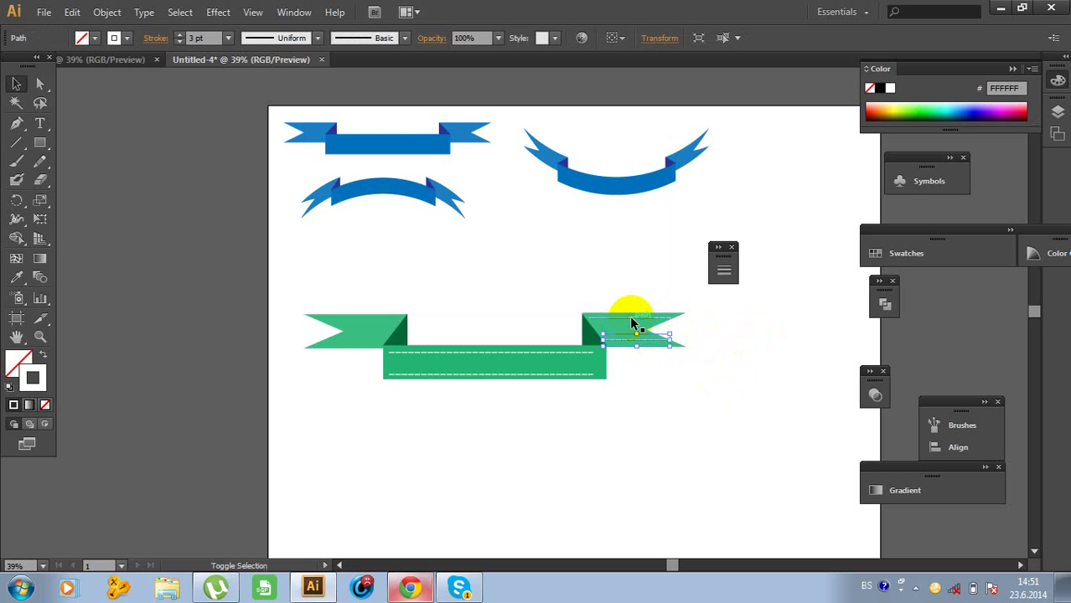
left_click_drag(633, 324, 323, 338)
left_click(401, 289)
left_click(379, 321)
left_click(293, 302)
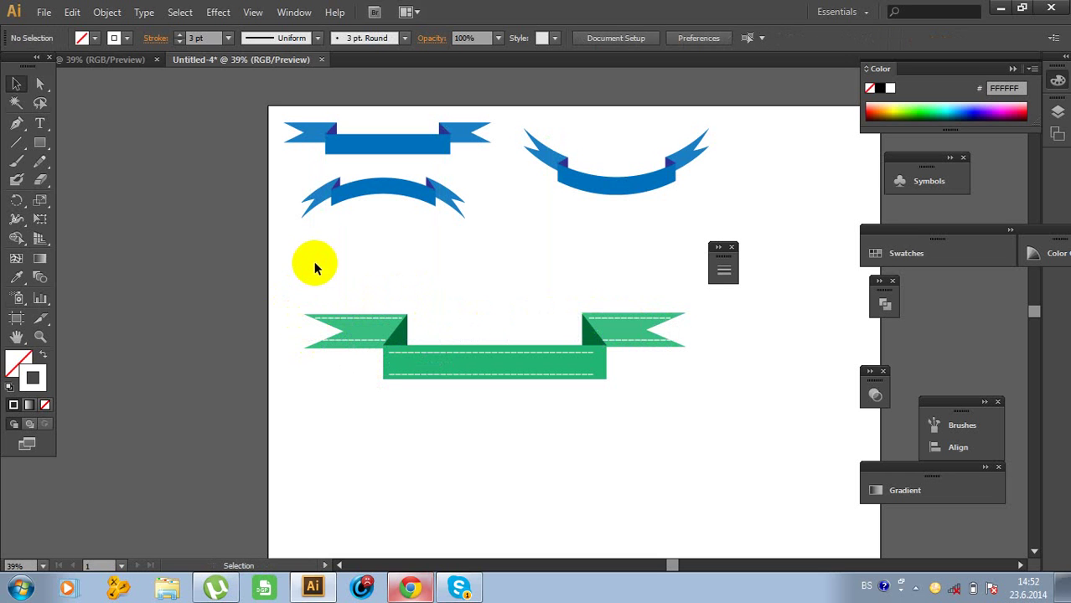
Group the whole green ribbon together with all its dashed stitch lines
left_click_drag(306, 277, 689, 401)
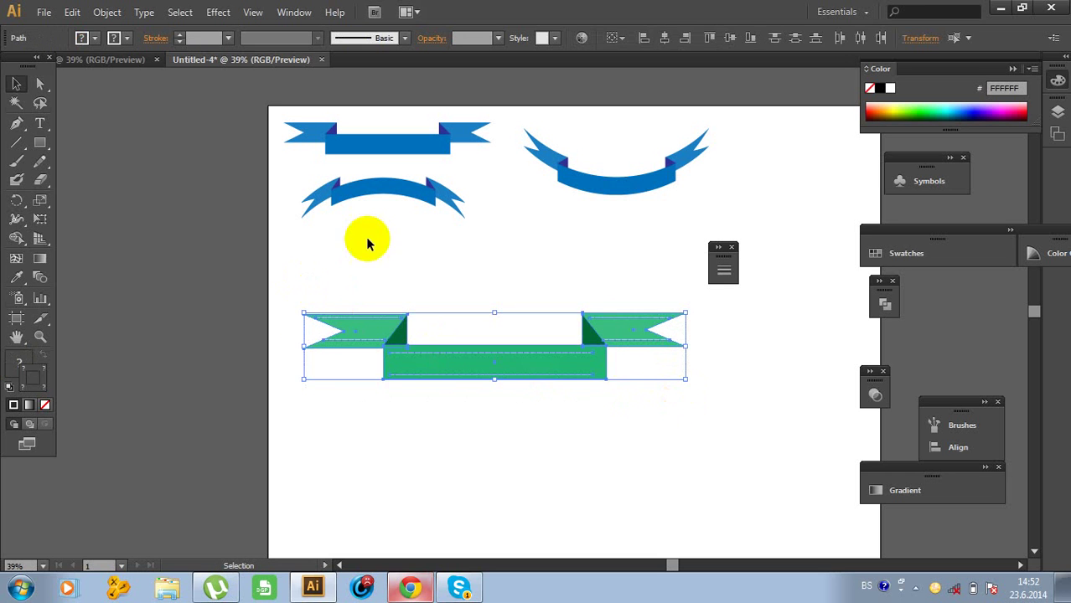
left_click(74, 12)
left_click(107, 12)
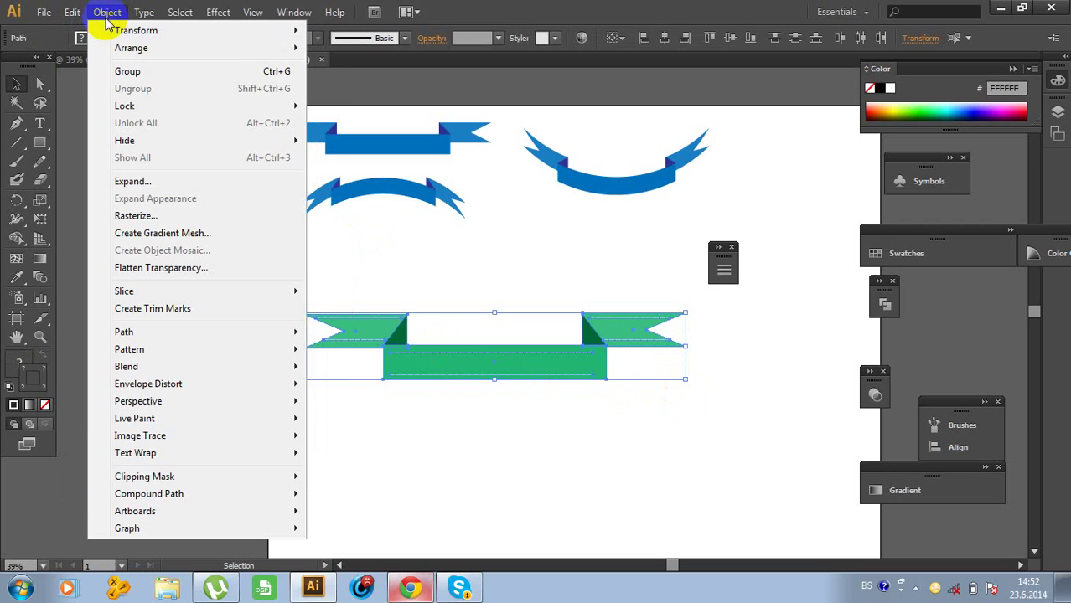
left_click(124, 71)
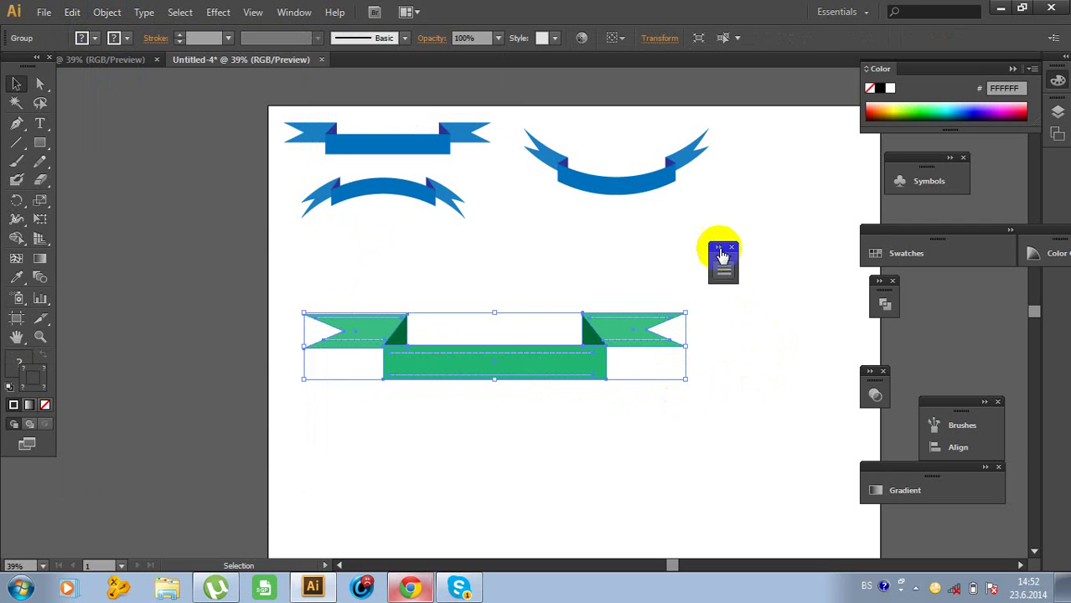
Scale the green ribbon group down proportionally and place it below the downward-curved blue ribbon
left_click_drag(724, 262, 928, 319)
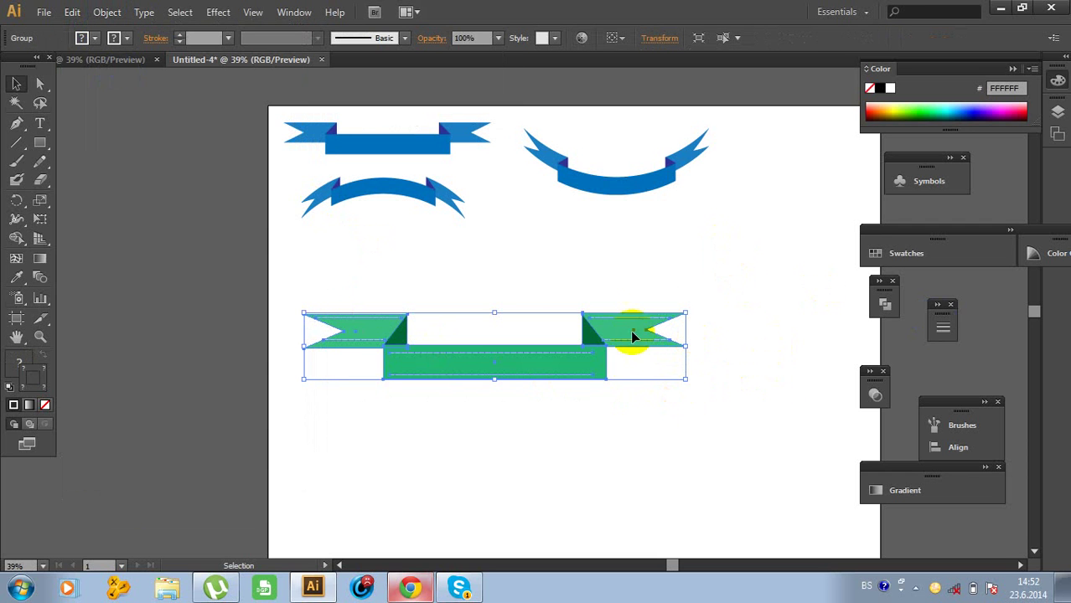
left_click_drag(684, 311, 567, 333)
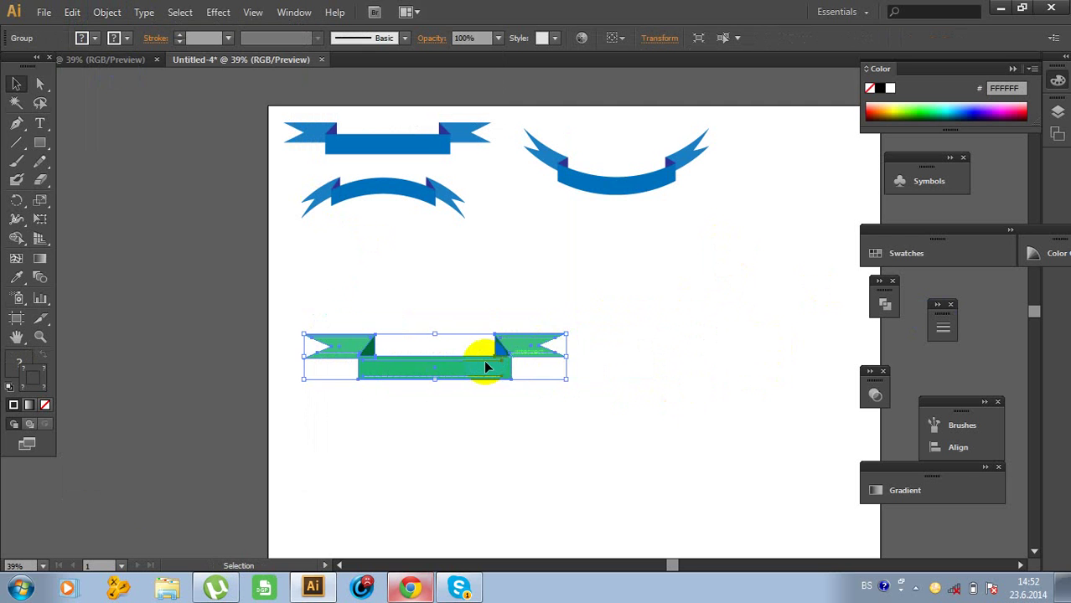
left_click(454, 395)
left_click_drag(465, 365, 683, 251)
left_click(634, 332)
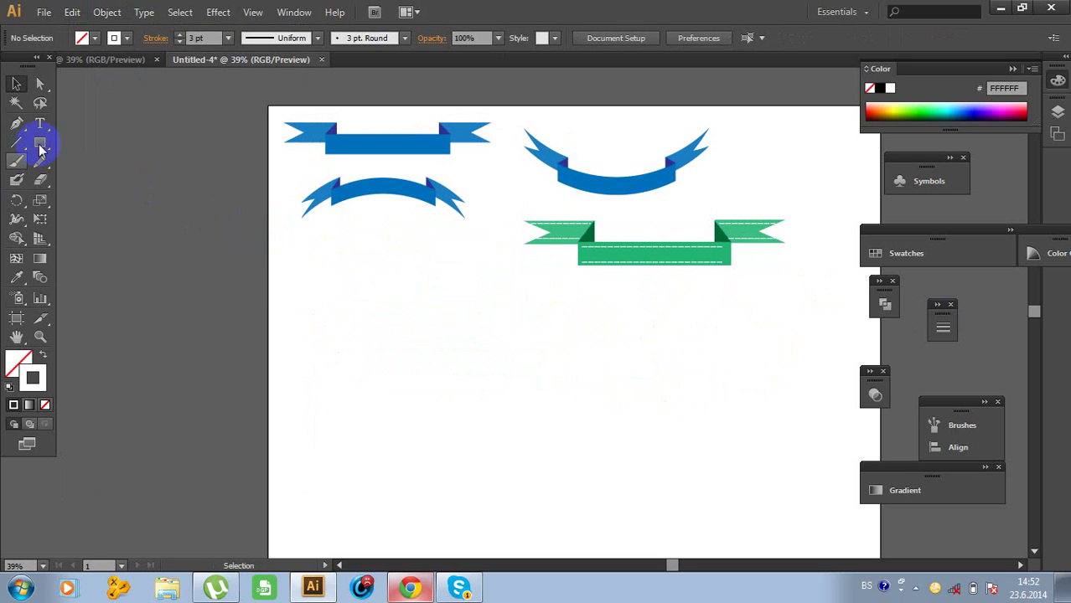
Create a polygon with a 50 px radius and 20 sides in the empty area below the ribbons
left_click_drag(40, 148, 78, 198)
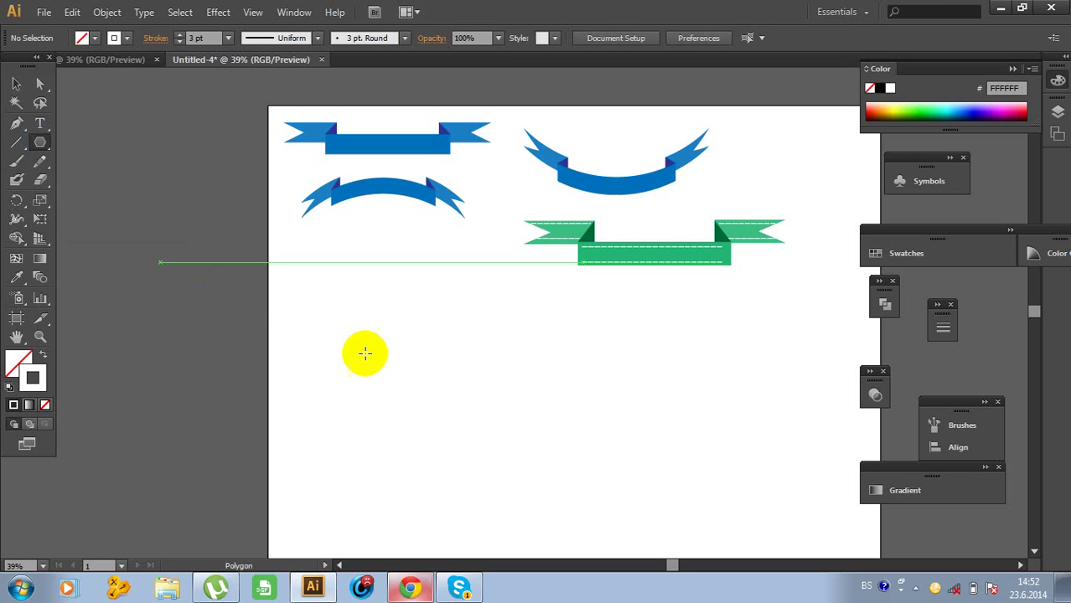
left_click(416, 349)
double_click(519, 290)
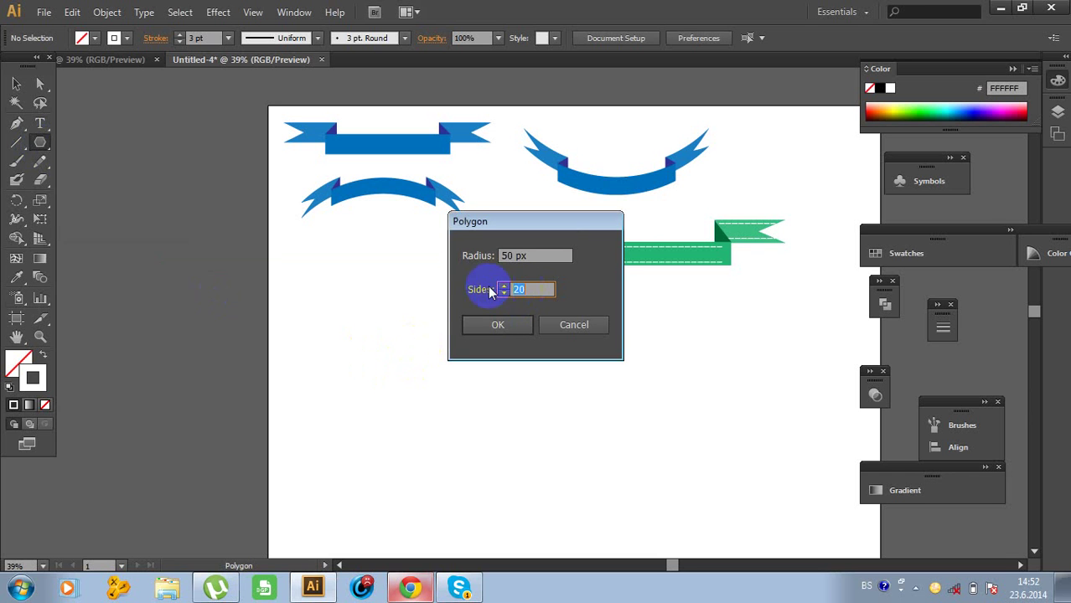
left_click(480, 323)
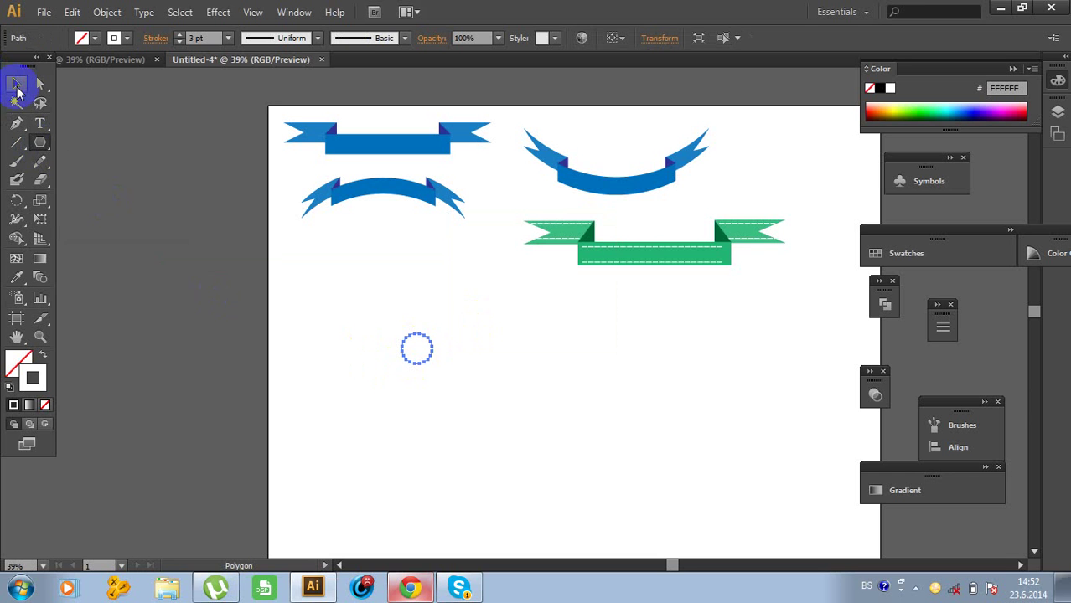
Give the polygon a pink ED1E79 fill and remove its stroke
left_click(906, 253)
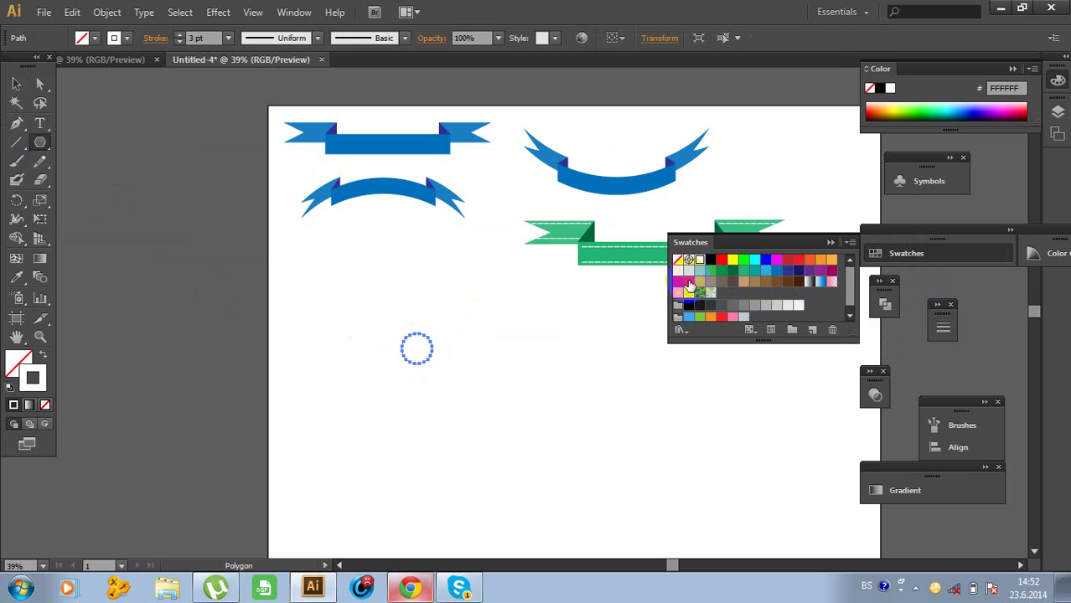
left_click(688, 284)
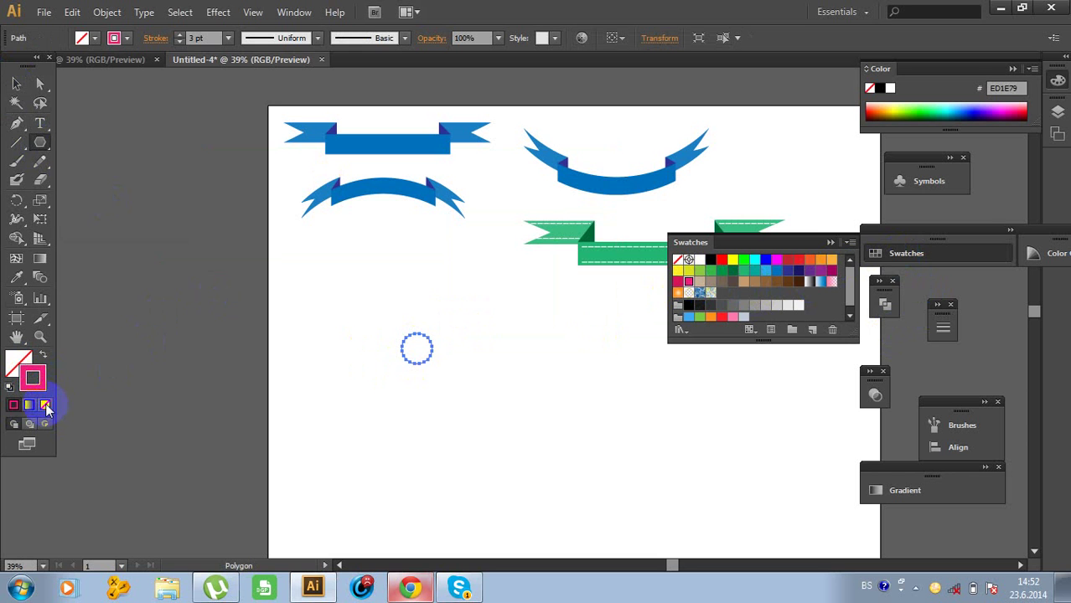
left_click(45, 406)
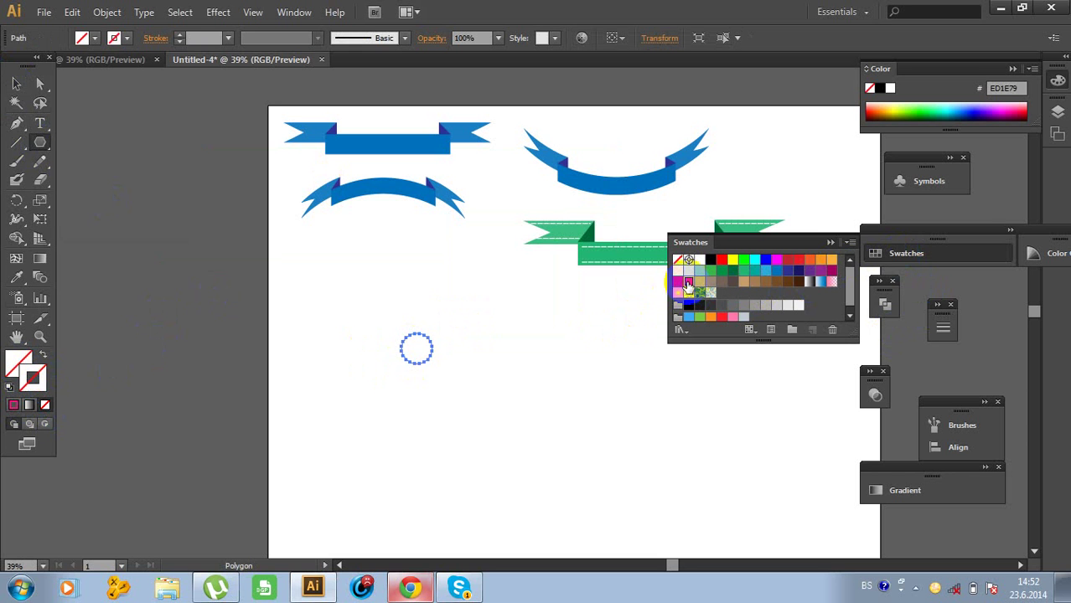
left_click(688, 284)
left_click(45, 405)
left_click(688, 284)
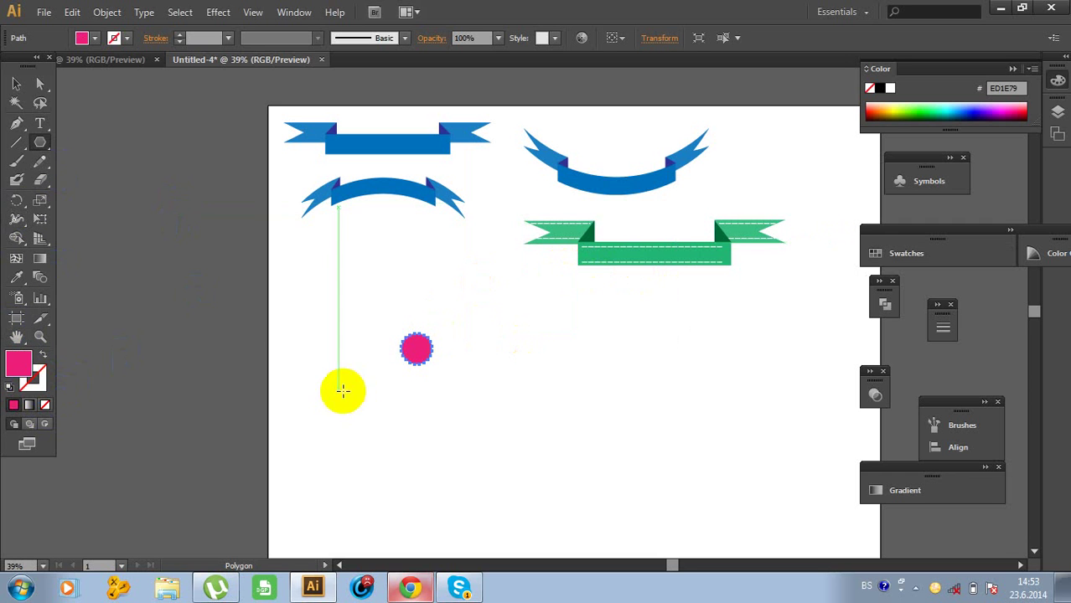
Enlarge the pink polygon proportionally to several times its size and move it down into the empty space below the blue ribbons
left_click(17, 84)
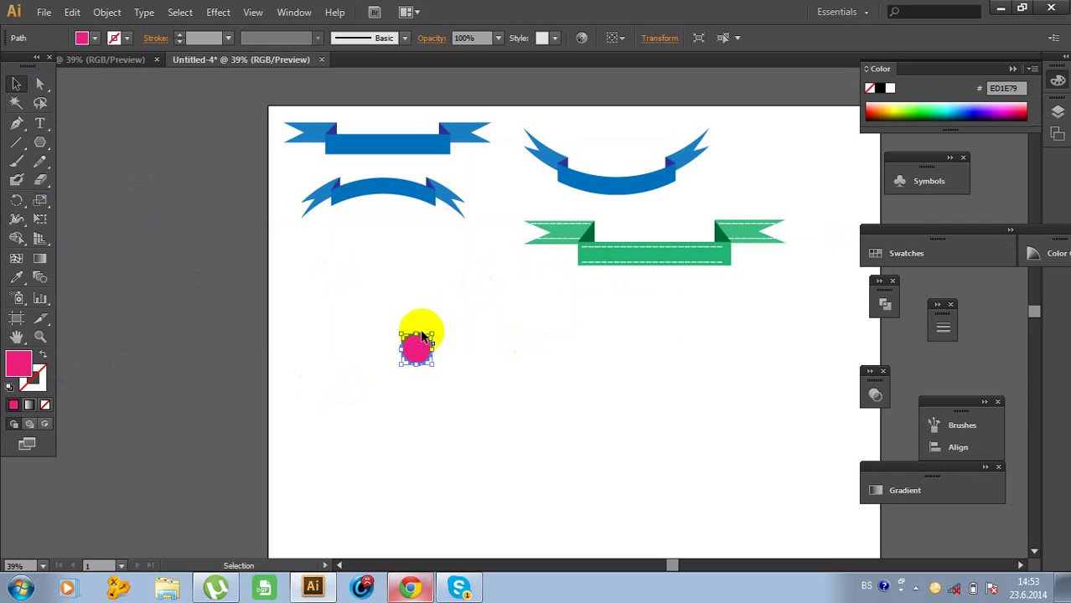
left_click_drag(432, 334, 520, 246)
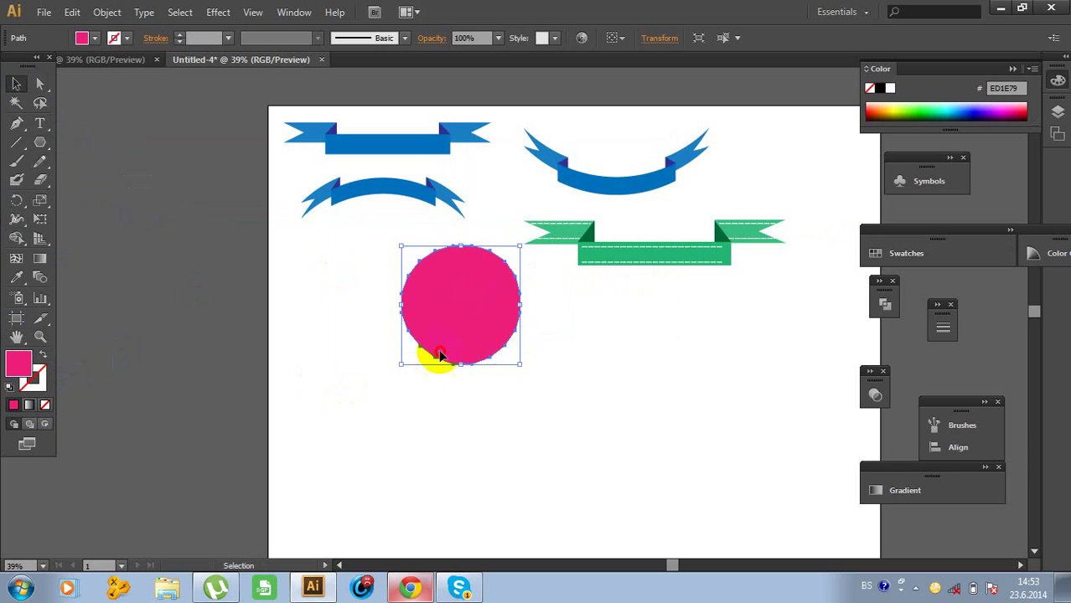
left_click_drag(440, 356, 409, 410)
left_click(516, 376)
left_click(449, 382)
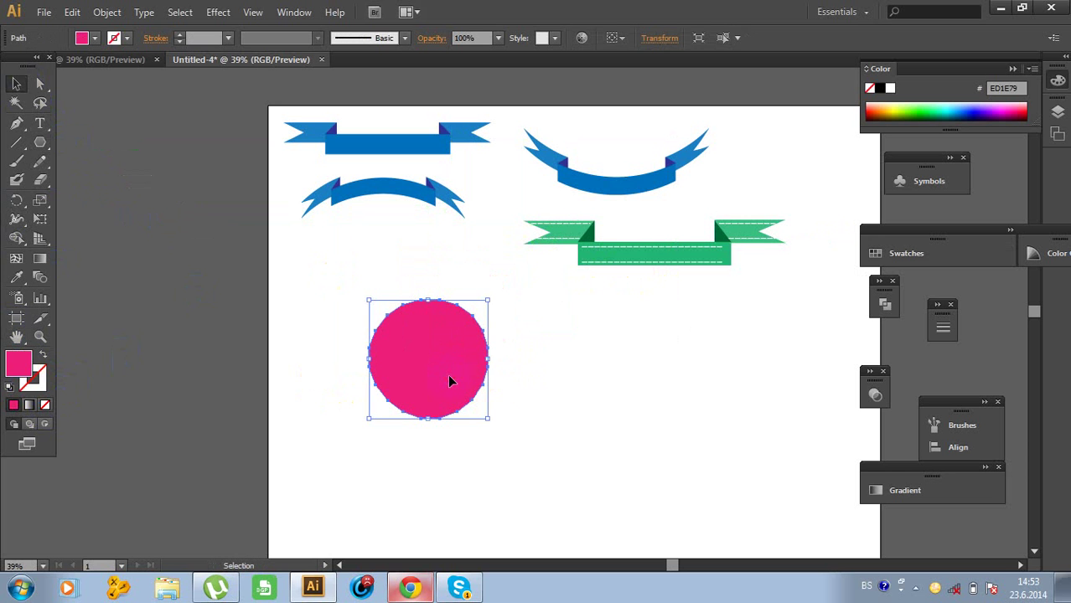
left_click(535, 386)
left_click(440, 374)
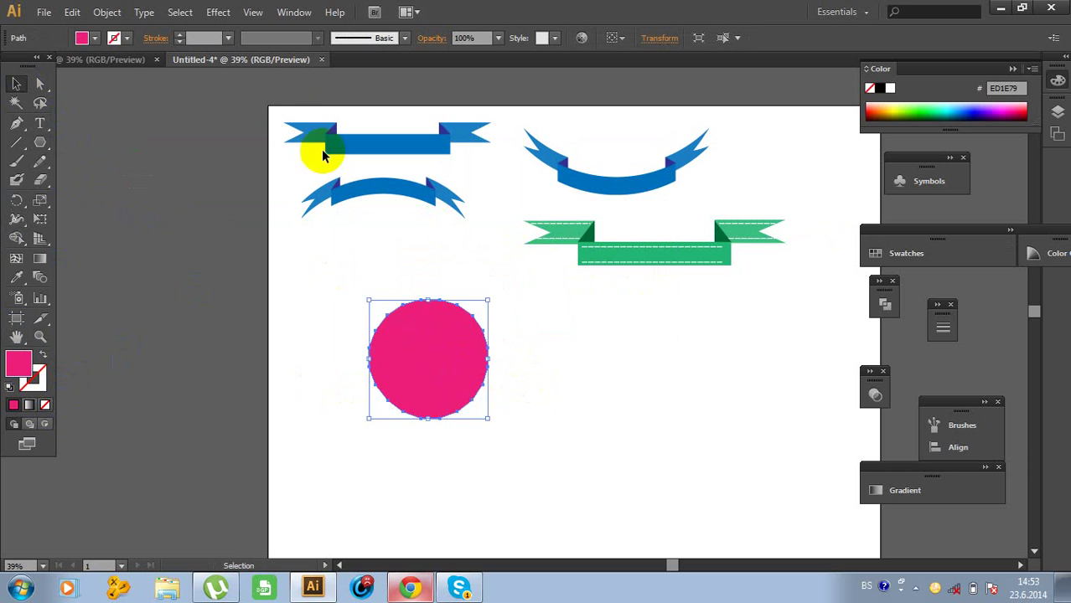
Apply a Pucker & Bloat effect with 10% bloat to the pink polygon to scallop its edge
left_click(218, 12)
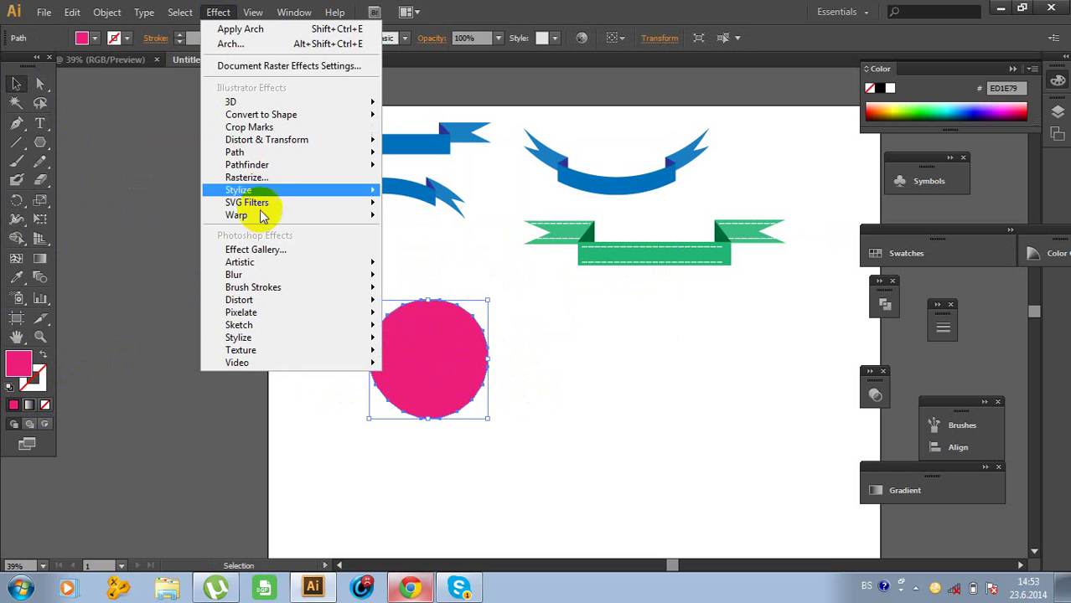
mouse_move(252, 214)
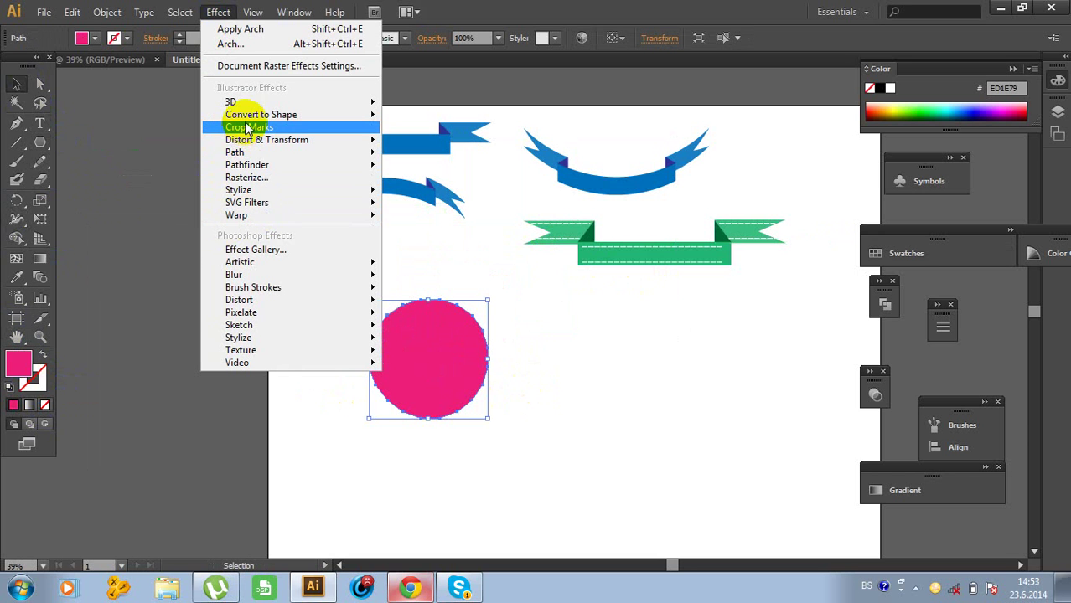
mouse_move(246, 139)
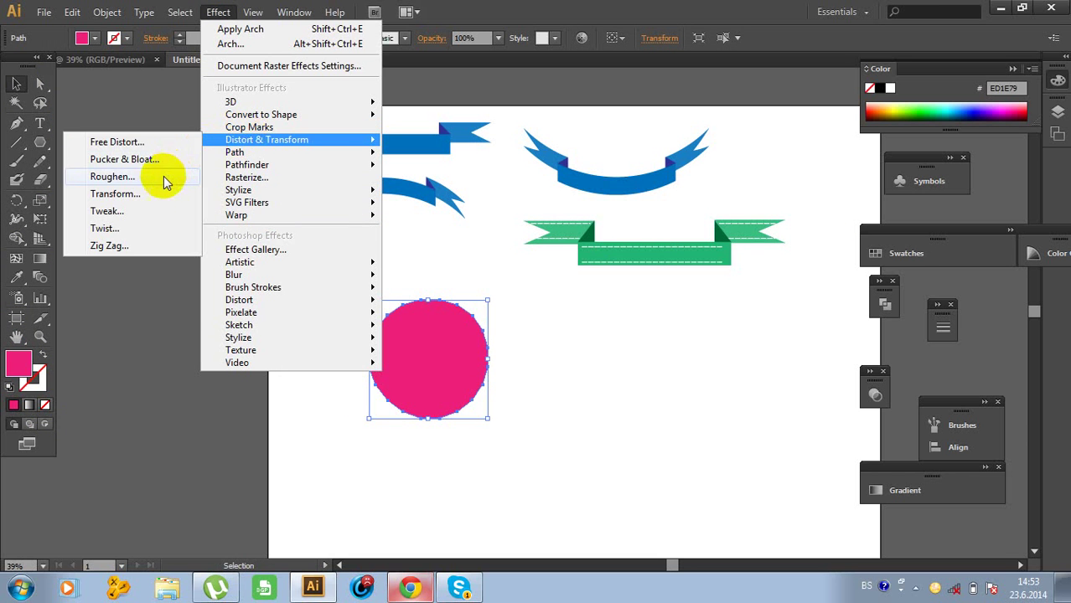
left_click(147, 158)
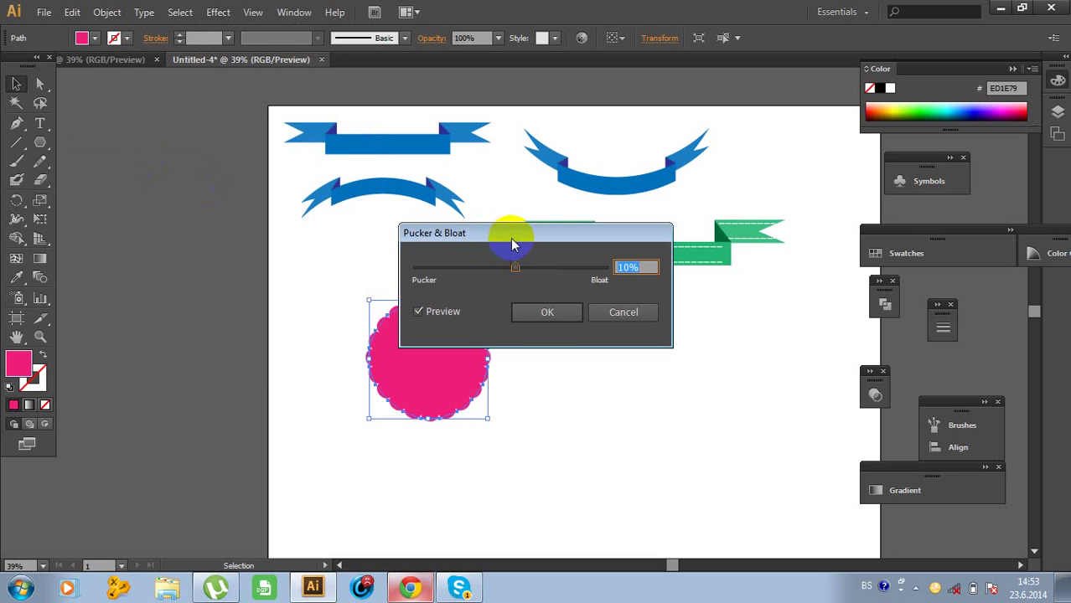
left_click_drag(516, 243, 664, 303)
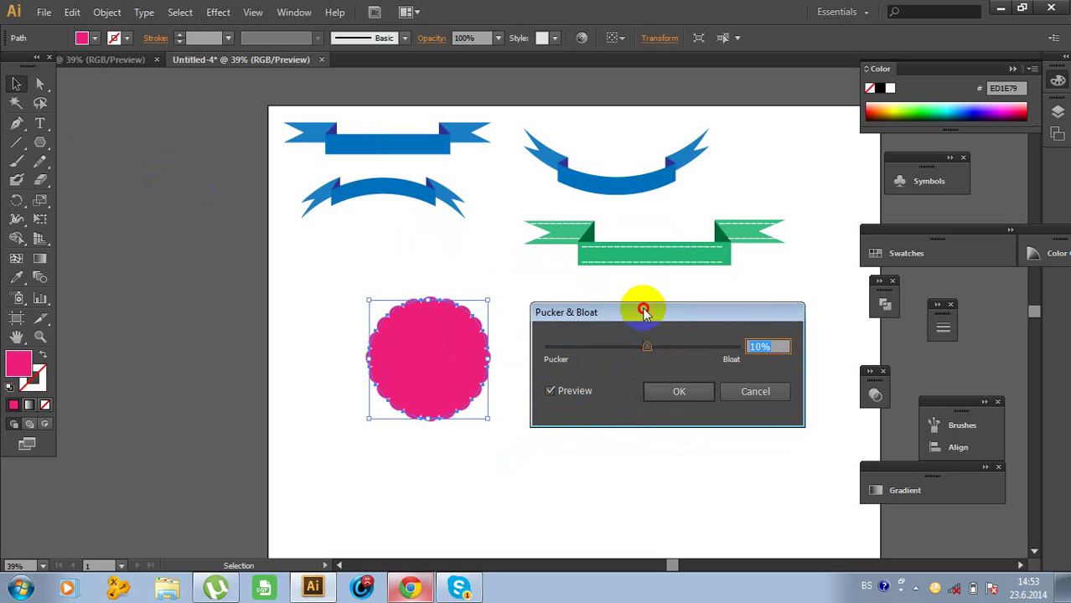
left_click_drag(644, 312, 665, 305)
left_click_drag(668, 345, 735, 347)
left_click_drag(741, 345, 741, 346)
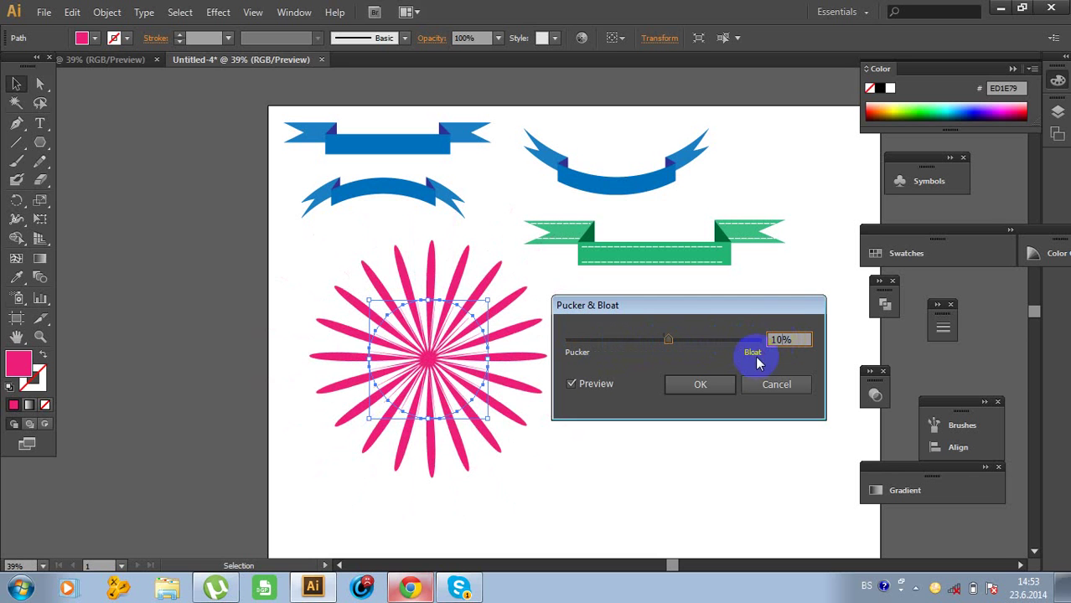
left_click(698, 384)
left_click(14, 83)
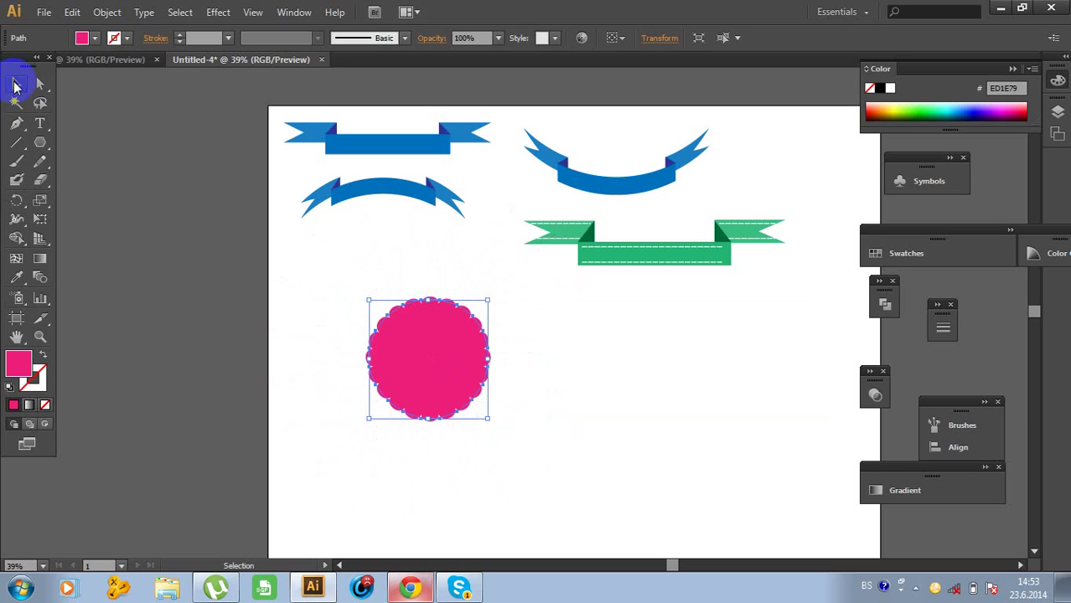
Enlarge the scalloped pink badge proportionally and place it directly below the upward-arched blue ribbon
left_click(544, 434)
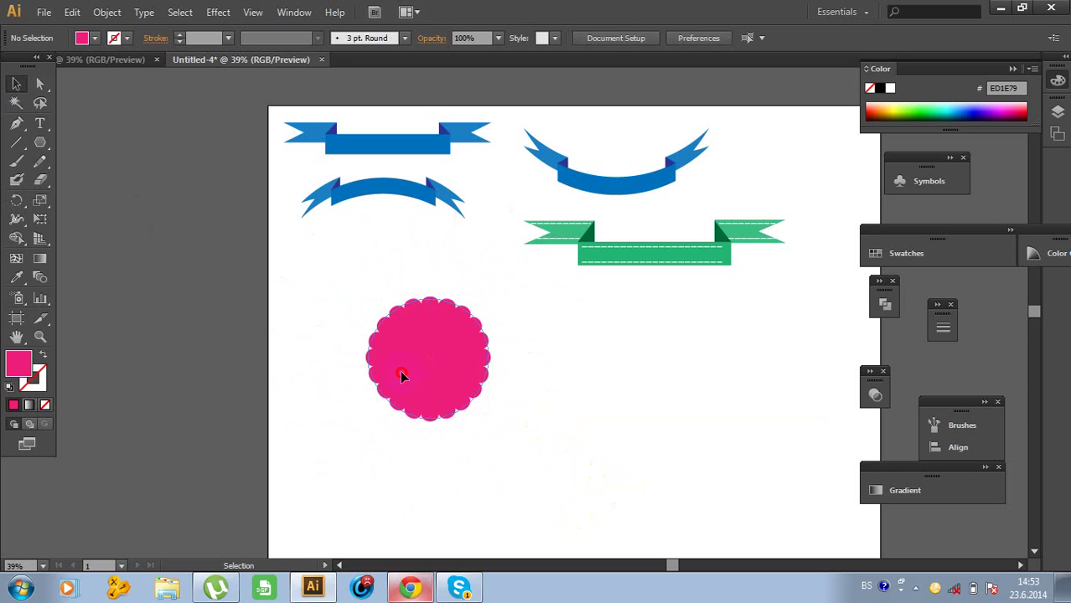
left_click(402, 373)
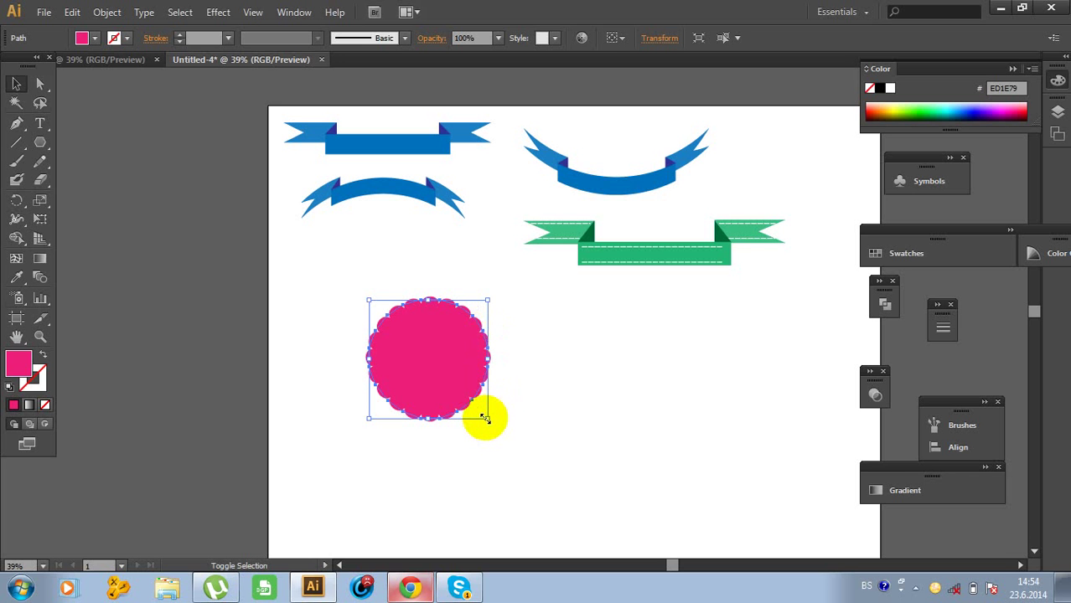
left_click_drag(484, 417, 555, 489)
left_click(605, 421)
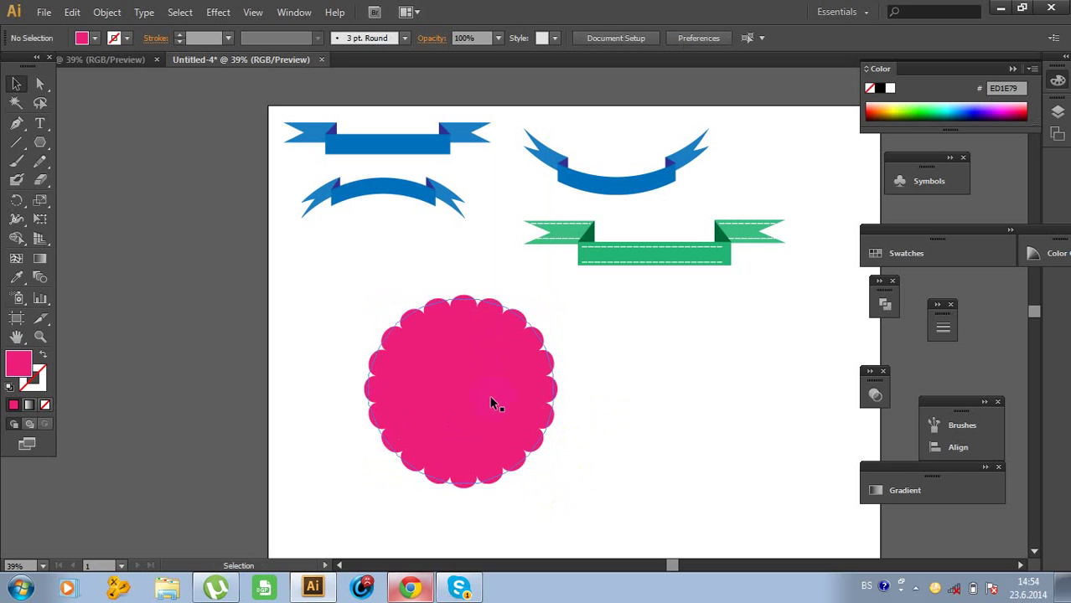
left_click_drag(492, 404, 424, 366)
left_click(108, 210)
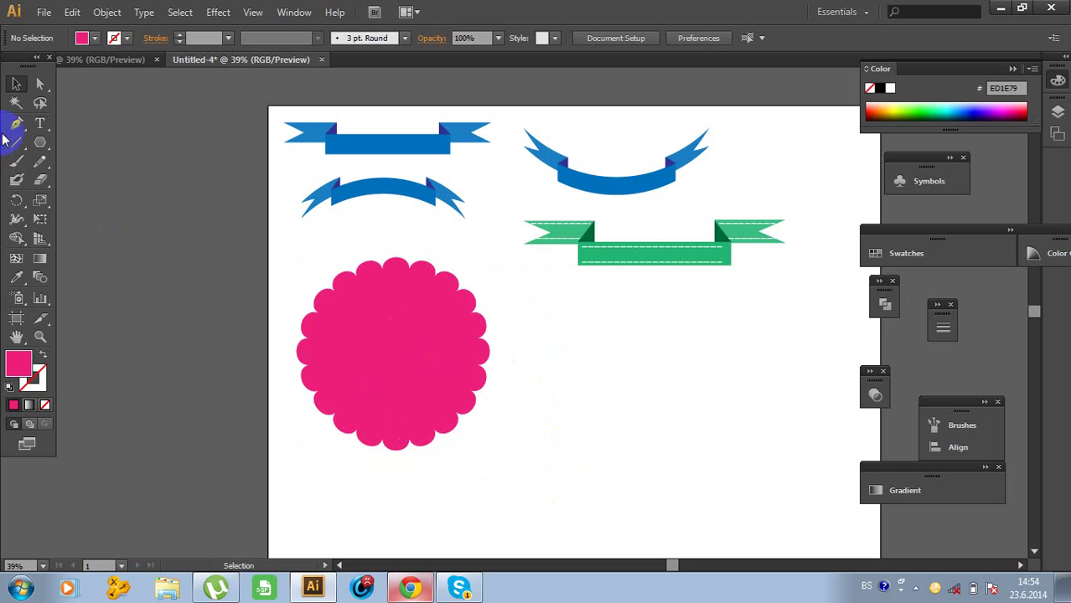
Draw a circle slightly smaller than the scalloped badge and place it right beside the badge
left_click_drag(39, 141, 87, 181)
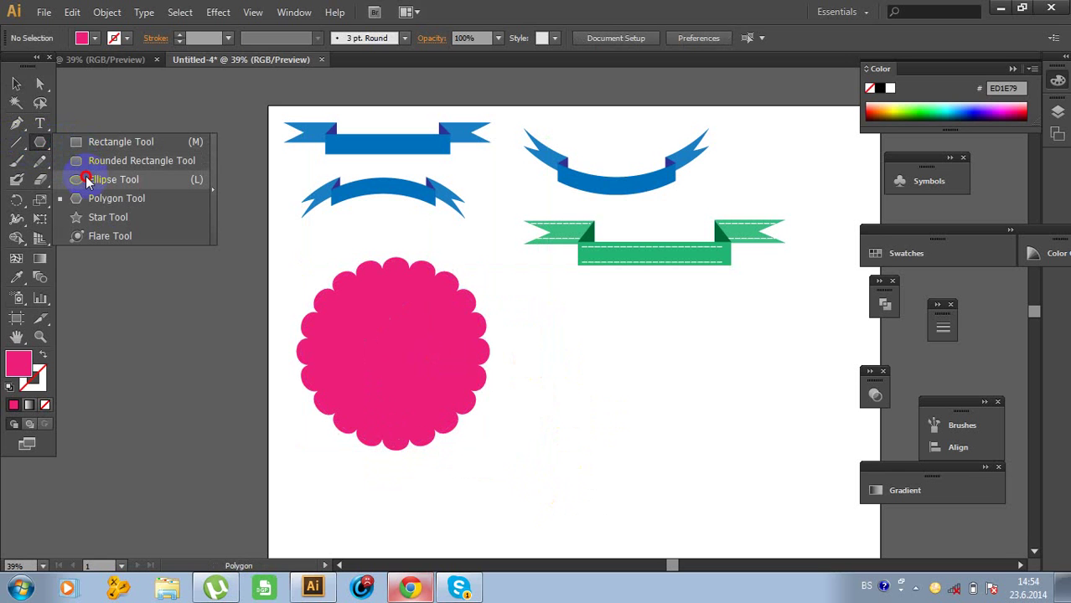
left_click_drag(86, 174, 87, 179)
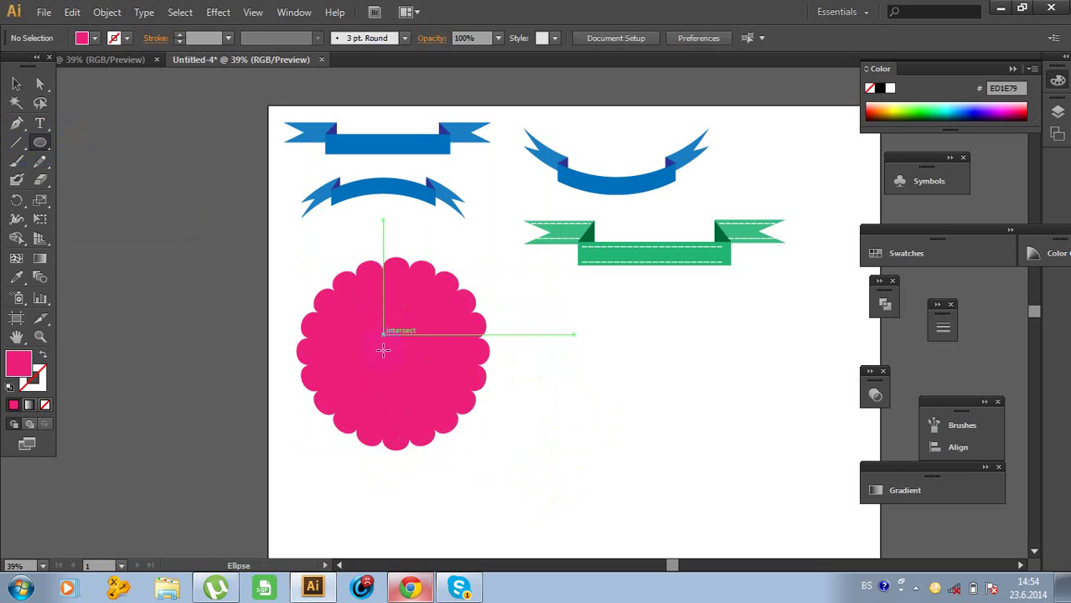
left_click_drag(531, 371, 635, 495)
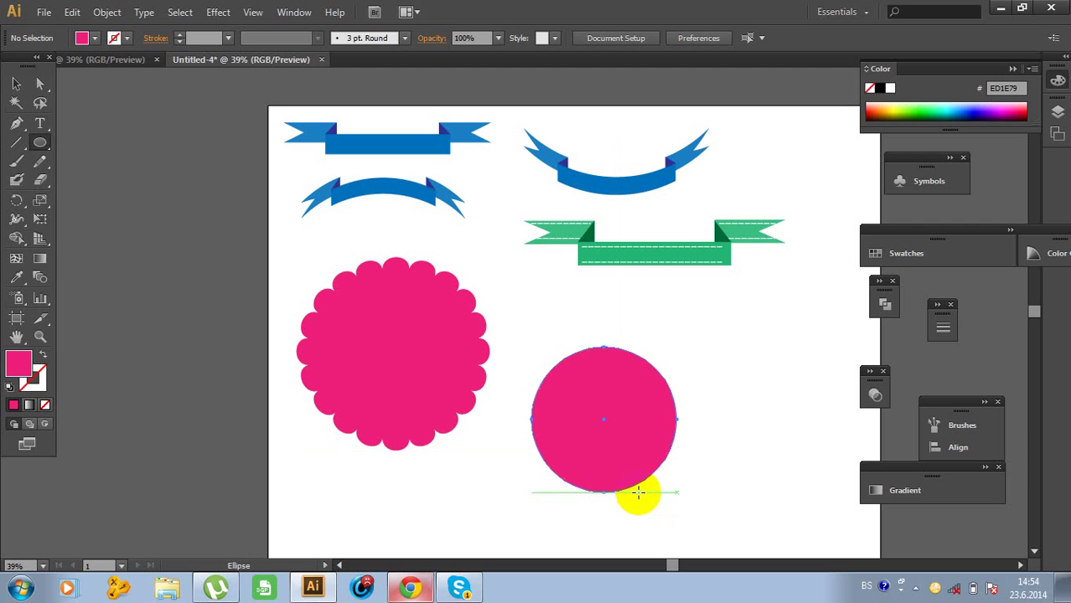
left_click(15, 85)
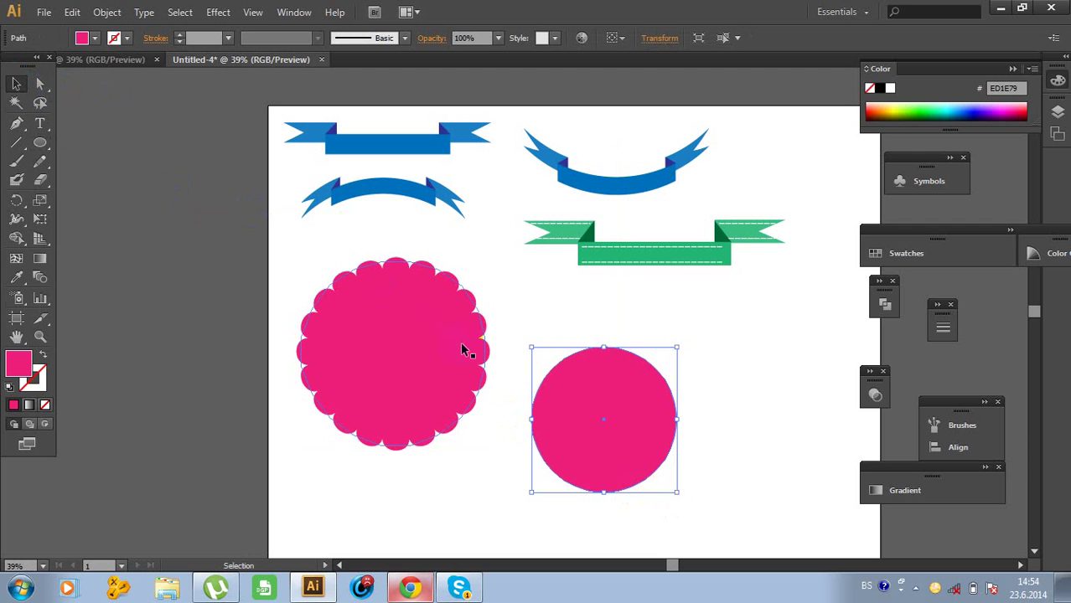
left_click_drag(550, 405, 511, 371)
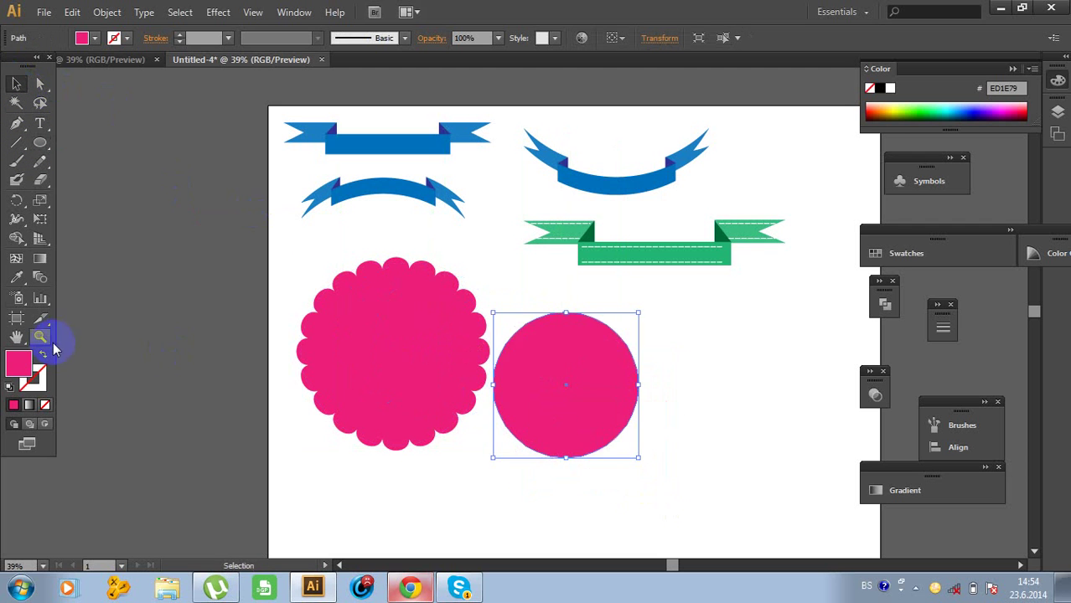
Remove the circle's fill and give it a white 1 pt stroke
left_click(46, 406)
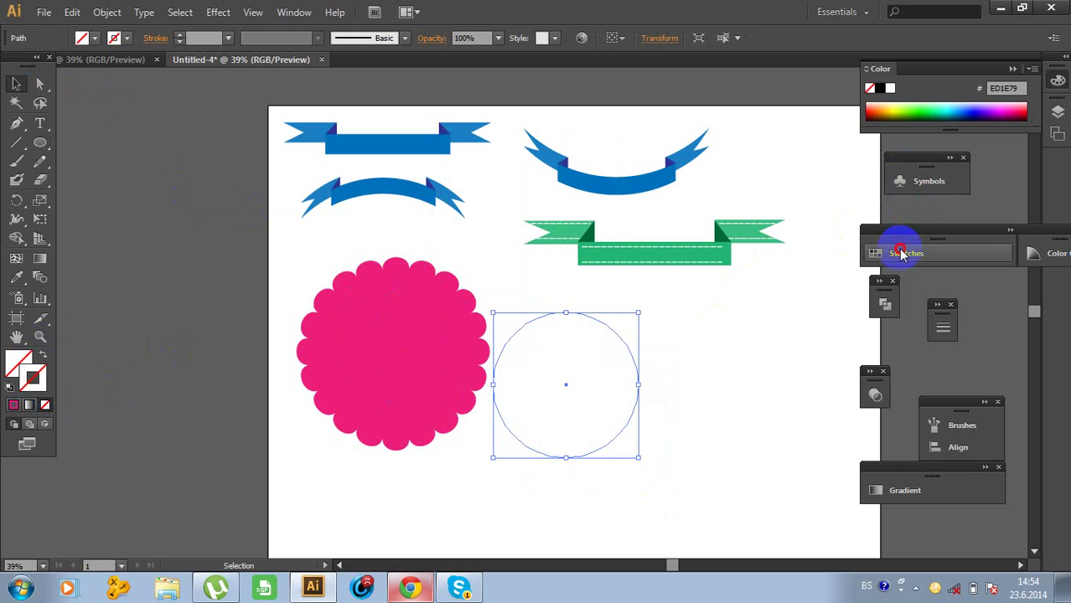
left_click(893, 253)
left_click(700, 260)
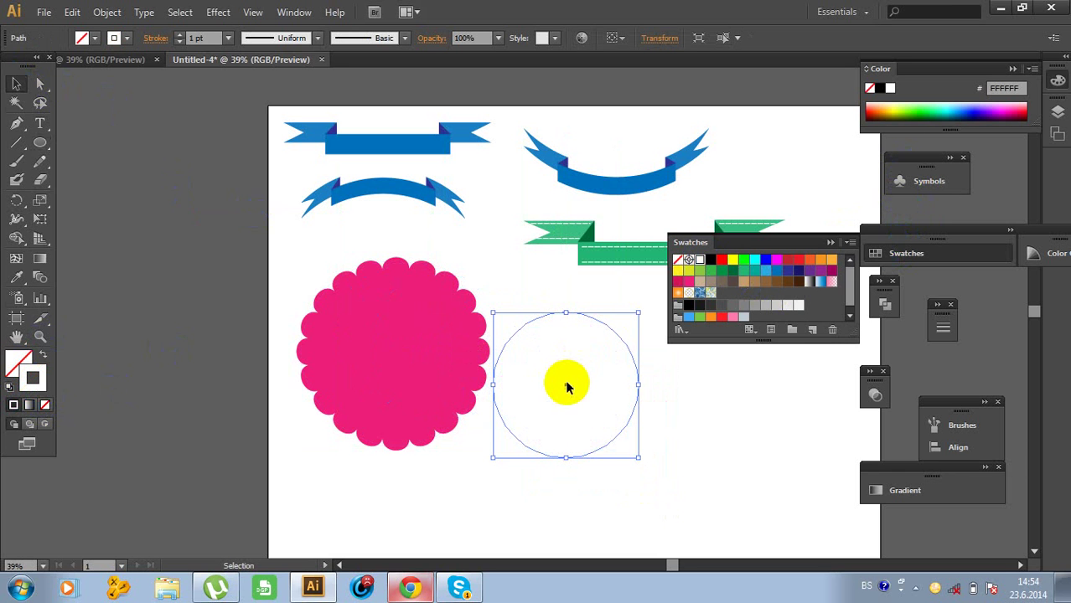
Move the white outlined circle onto the middle of the scalloped pink badge
left_click(453, 356, "shift")
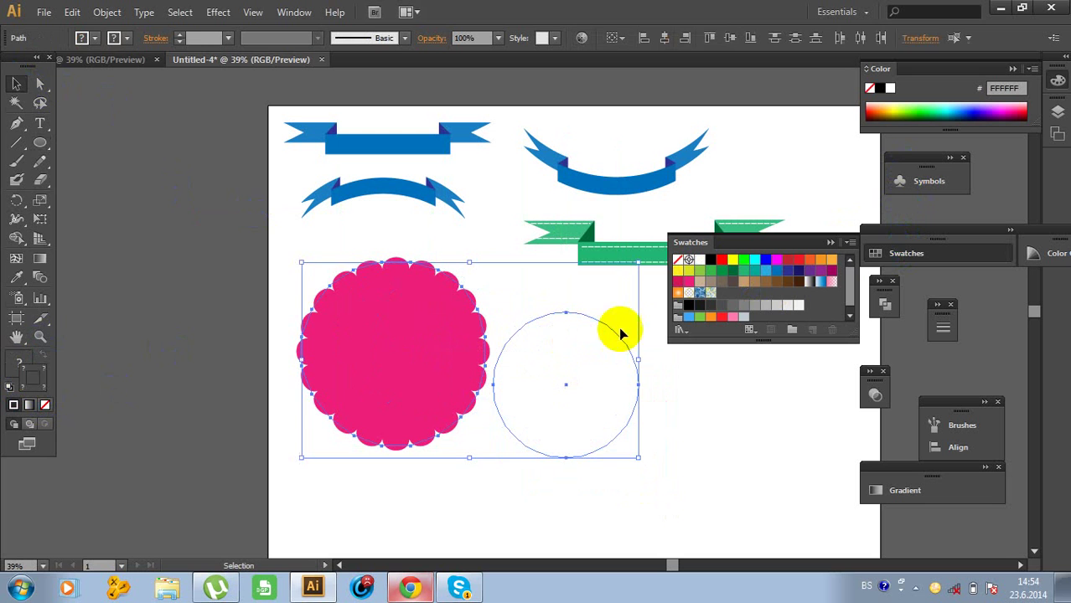
left_click(635, 416)
mouse_move(626, 414)
left_mouse_down()
mouse_move(487, 370)
mouse_move(449, 375)
mouse_move(460, 388)
left_mouse_up()
left_click(612, 382)
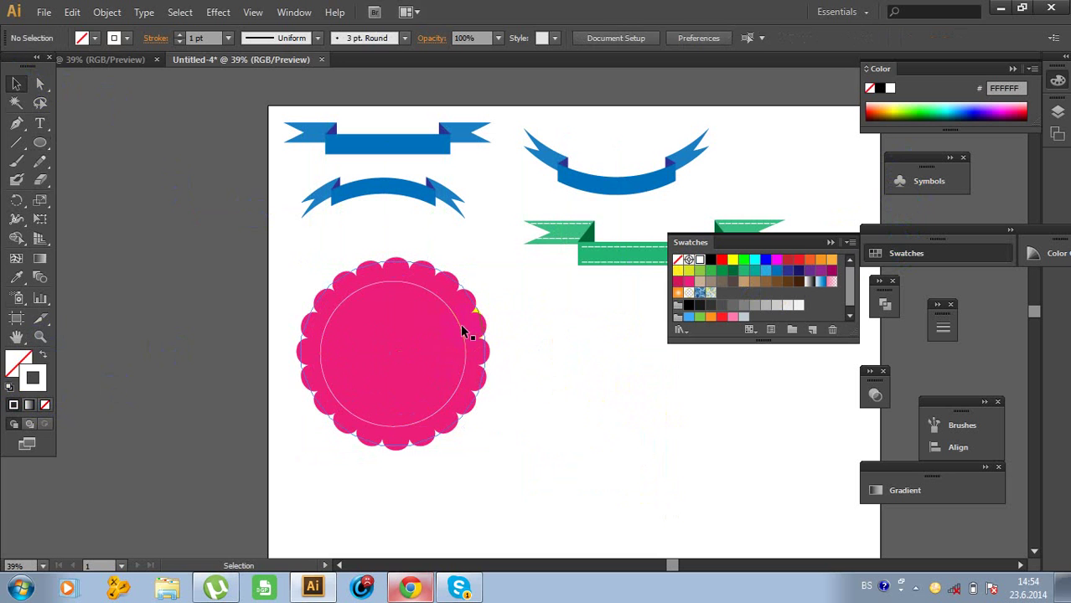
left_click(457, 332)
left_click(545, 342)
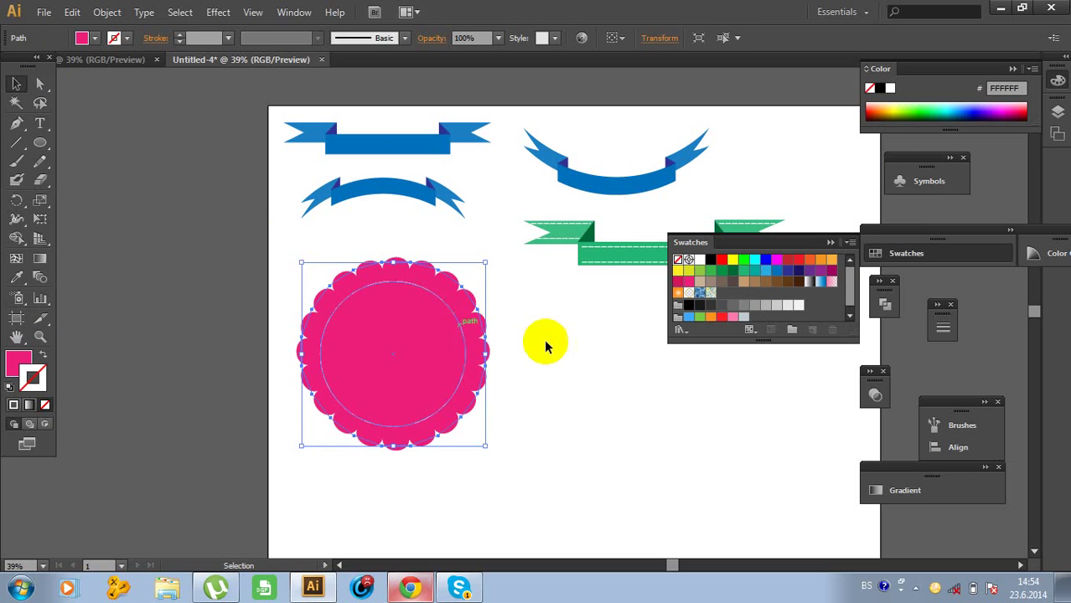
Make the white circle on the pink badge a dashed line with 15 pt dashes and 6 pt gaps
left_click(439, 305)
left_click(830, 242)
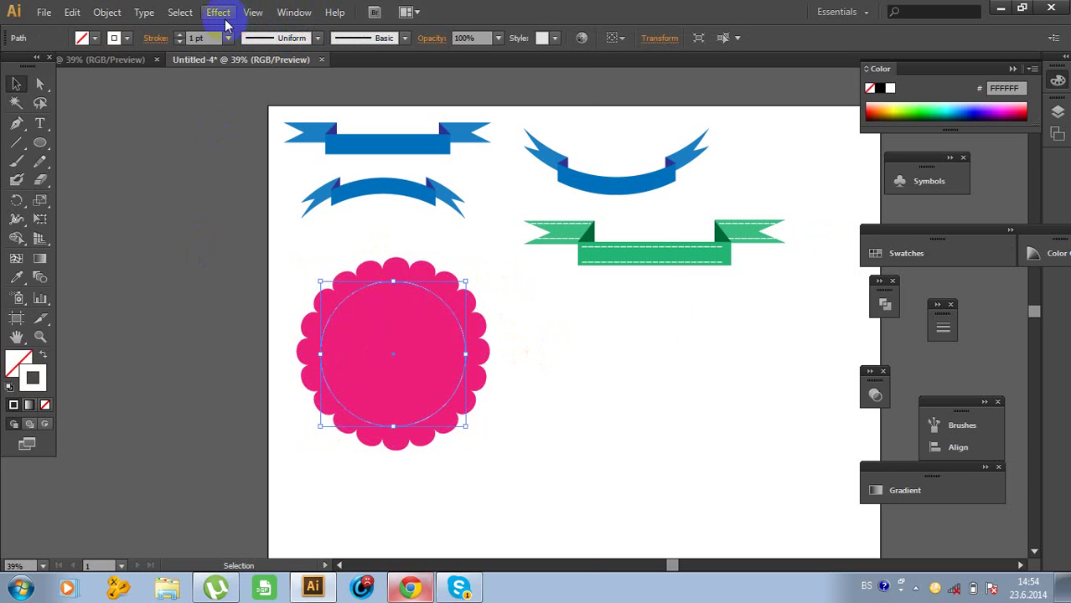
left_click(292, 15)
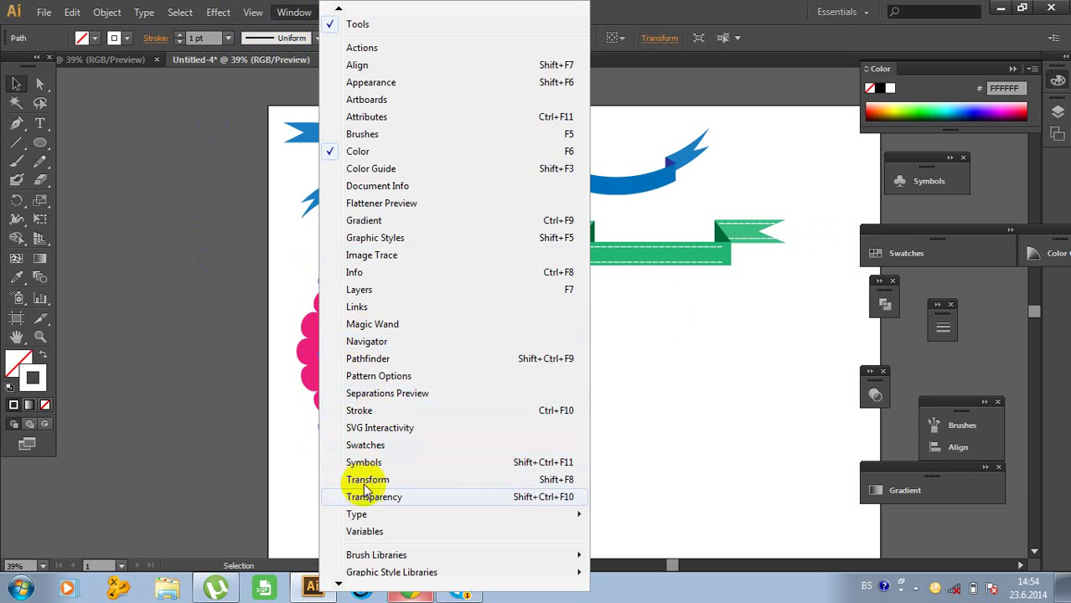
left_click(360, 410)
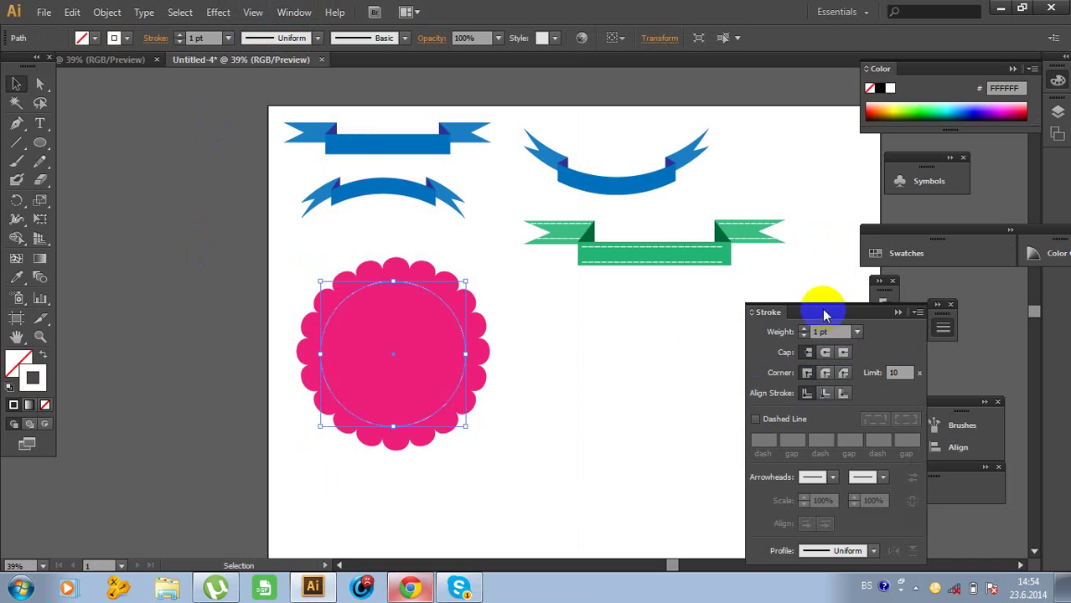
left_click_drag(826, 315, 725, 269)
left_click(655, 373)
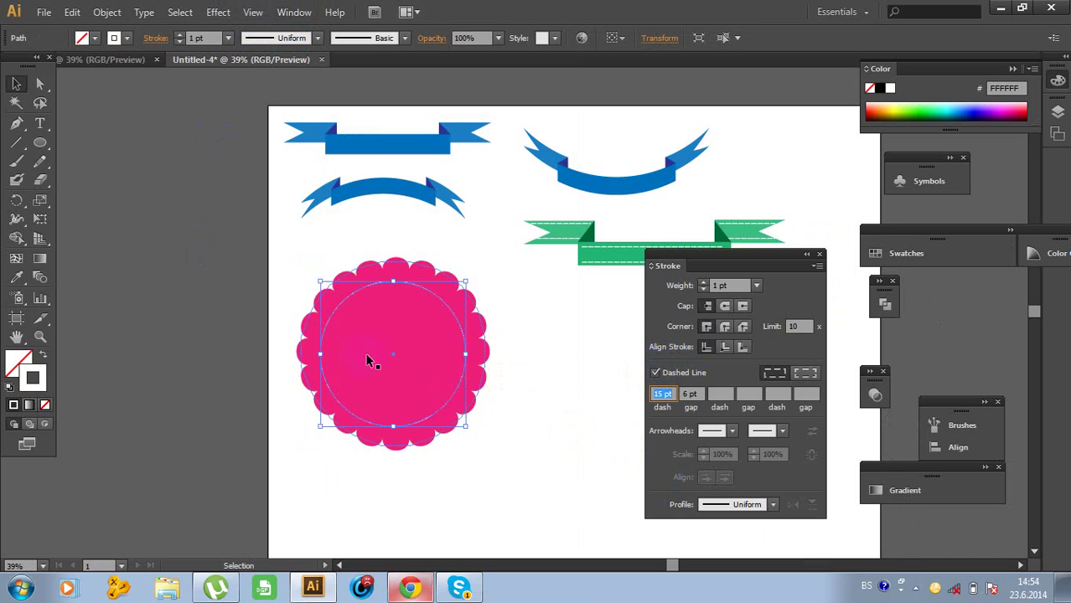
left_click(501, 375)
left_click(454, 391)
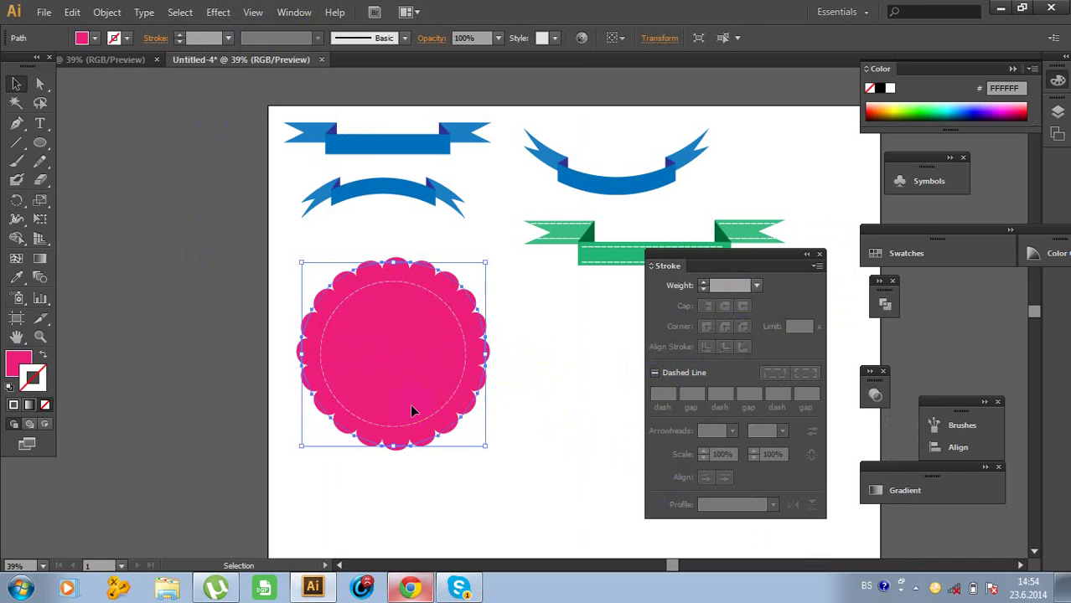
left_click(489, 424)
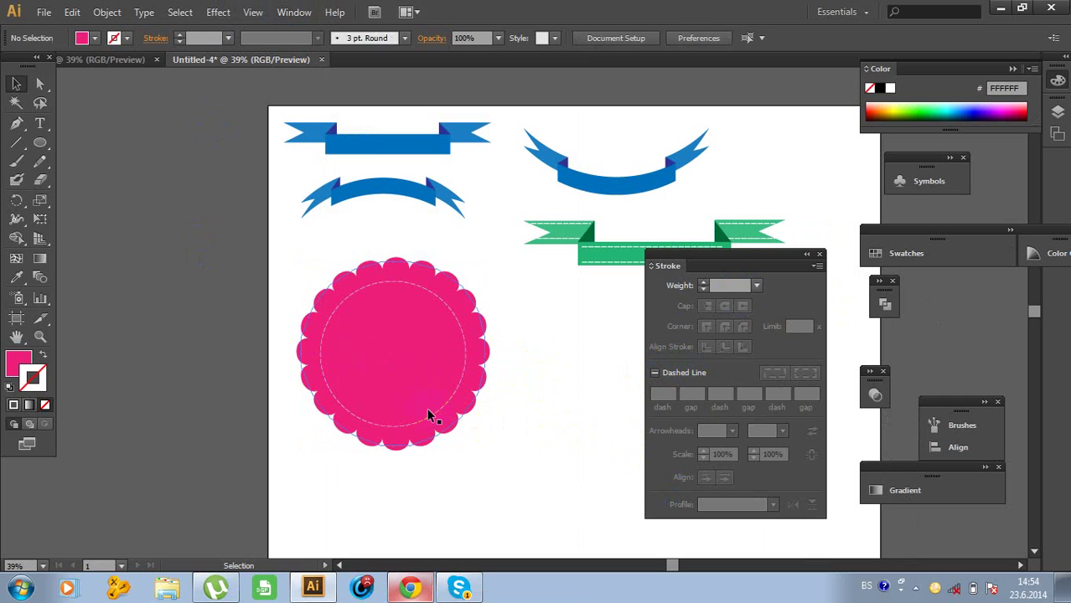
Set the stroke weight of the dashed white circle to 3 pt
left_click(349, 299)
left_click(756, 285)
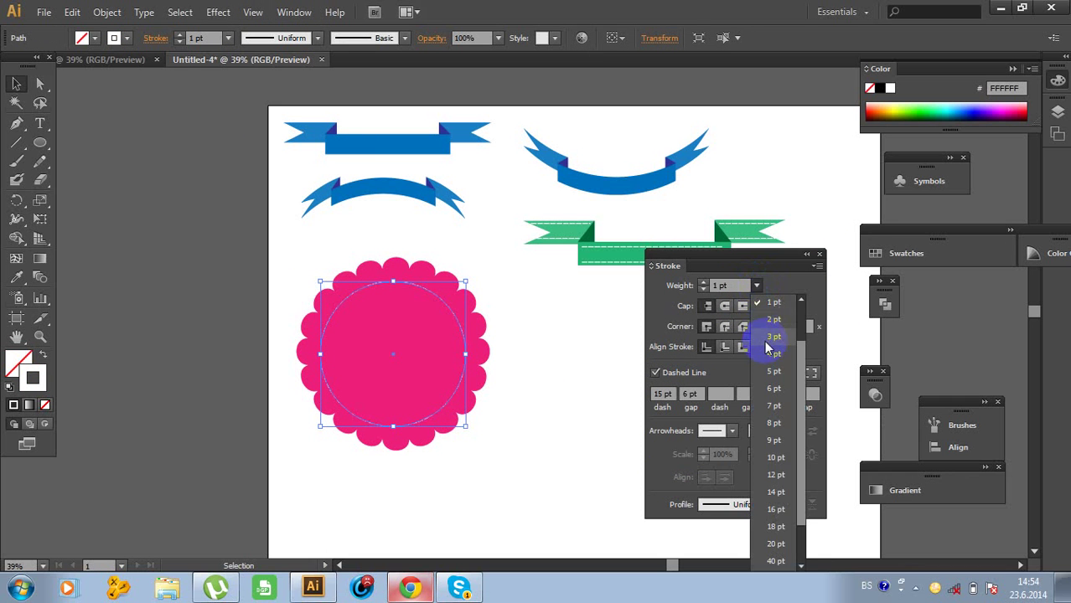
left_click(772, 337)
left_click(505, 384)
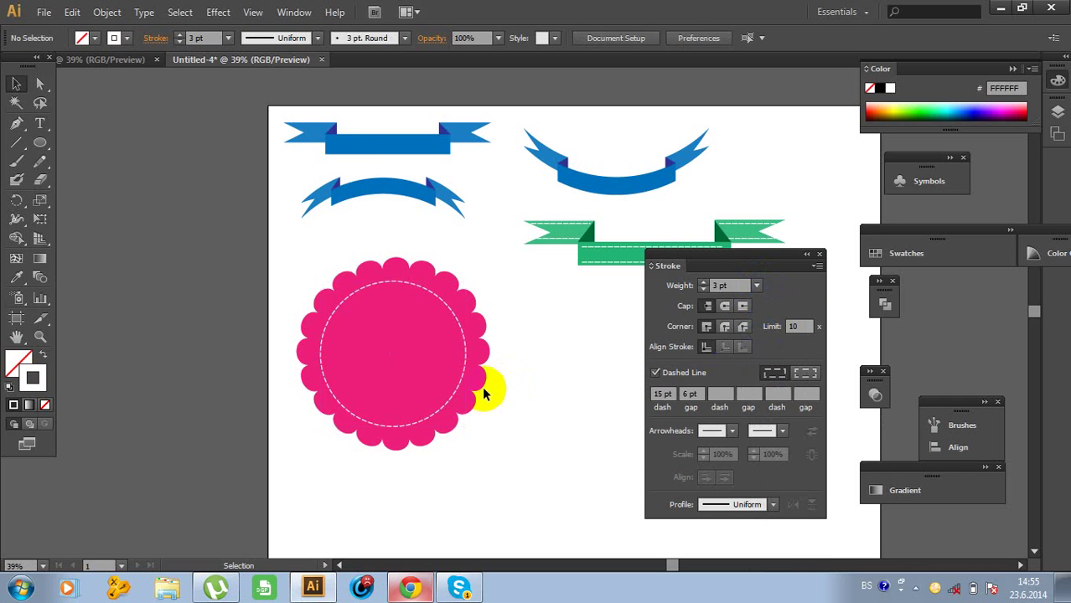
left_click(806, 256)
Group the scalloped pink badge with its dashed circle, shrink the group proportionally and place it just below the upward-arched blue ribbon
mouse_move(292, 260)
left_mouse_down()
mouse_move(435, 407)
mouse_move(491, 440)
left_mouse_up()
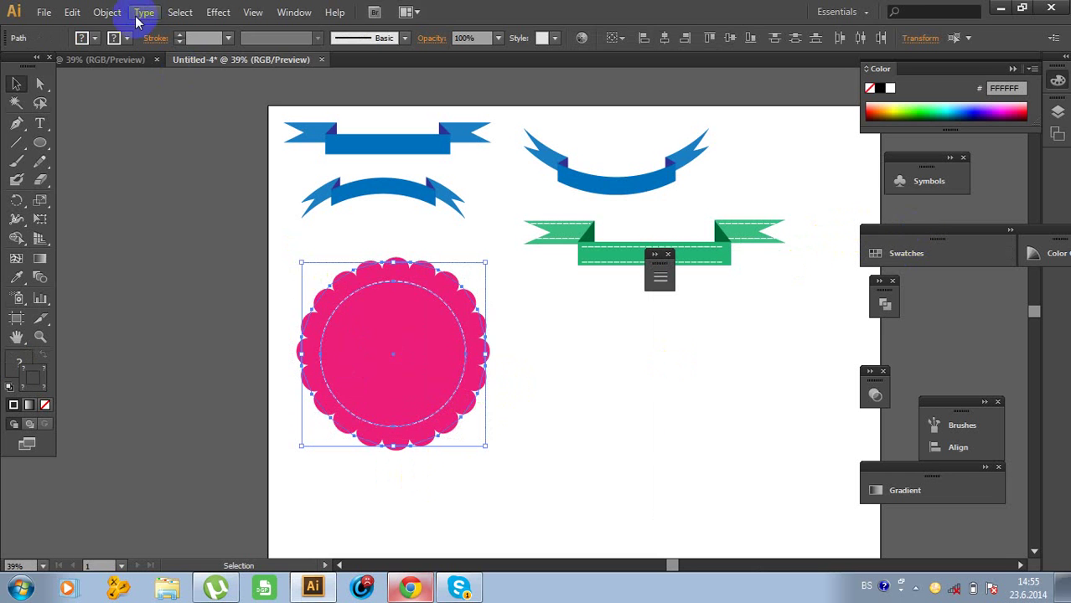
left_click(107, 12)
left_click(117, 72)
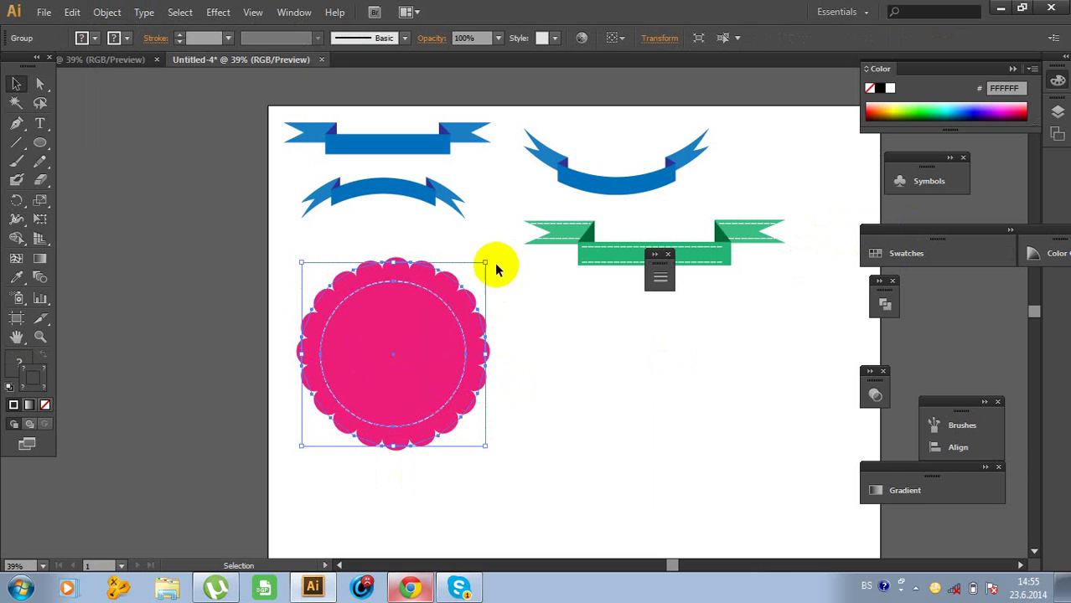
left_click_drag(486, 263, 398, 267)
left_click(516, 311)
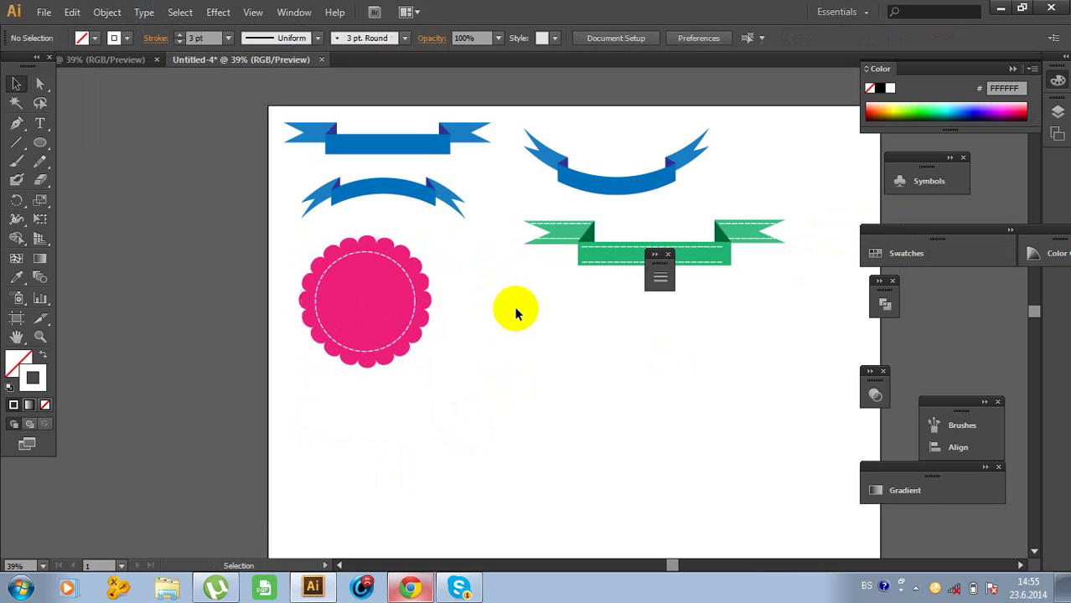
left_click_drag(652, 268, 942, 327)
Draw a circle slightly larger than the pink badge in the empty area below the green stitched ribbon
left_click(107, 60)
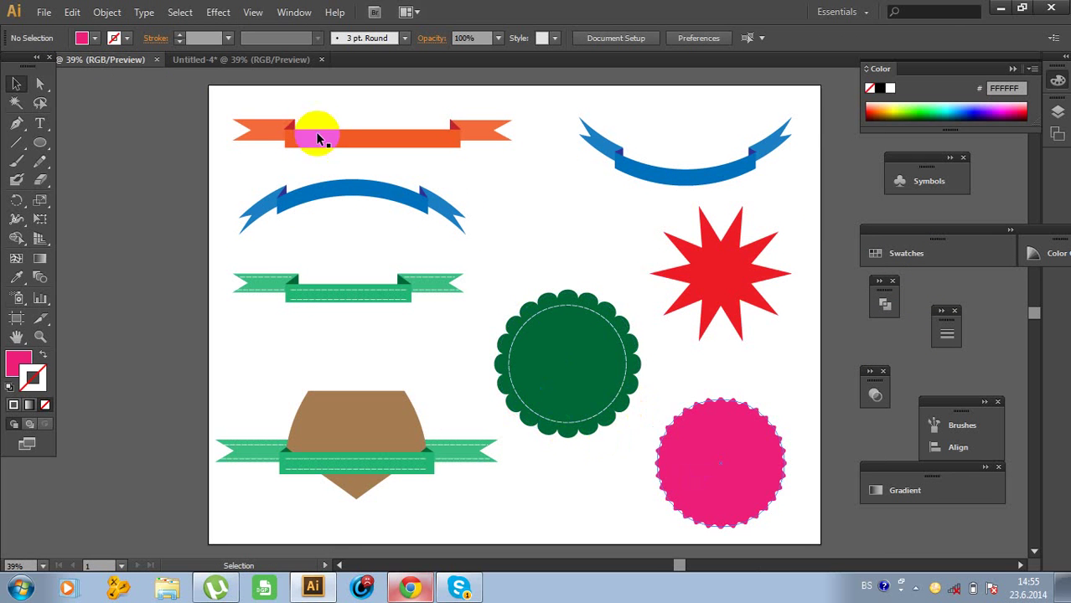
left_click(194, 59)
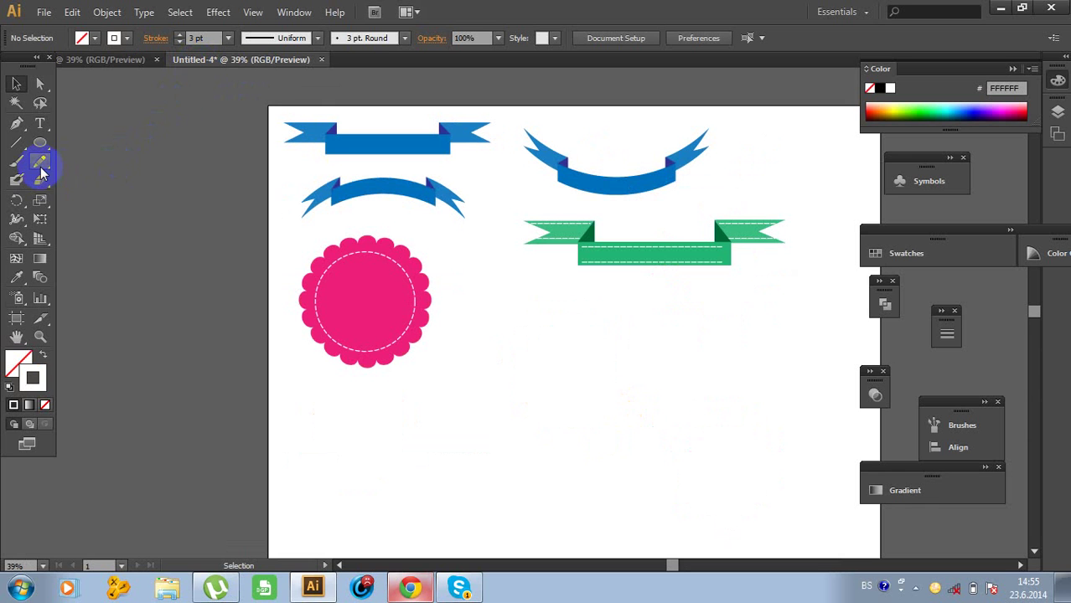
left_click_drag(38, 144, 89, 181)
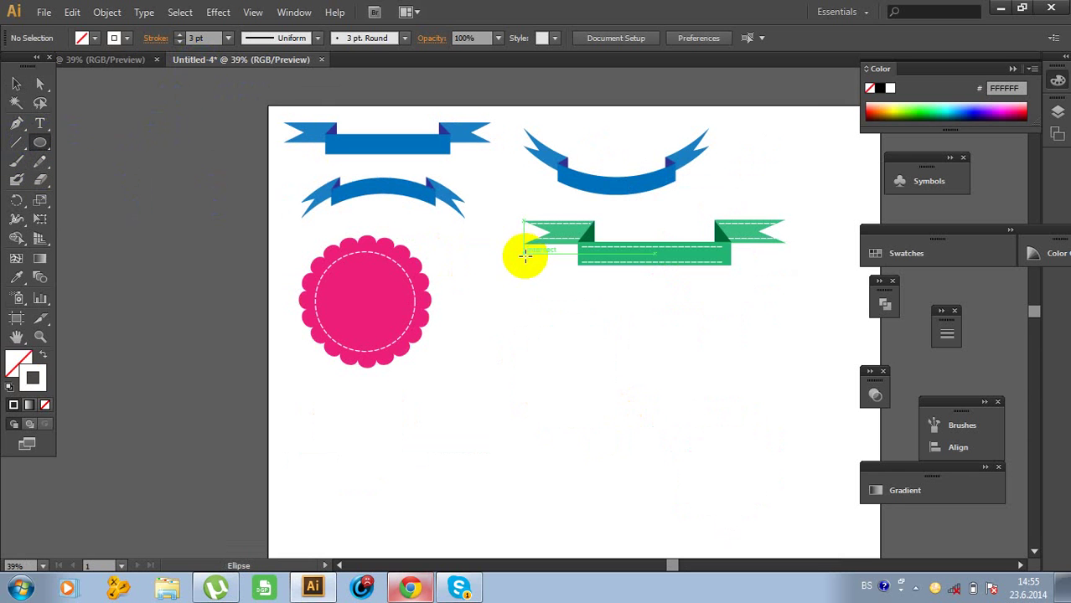
left_click_drag(514, 340, 603, 494)
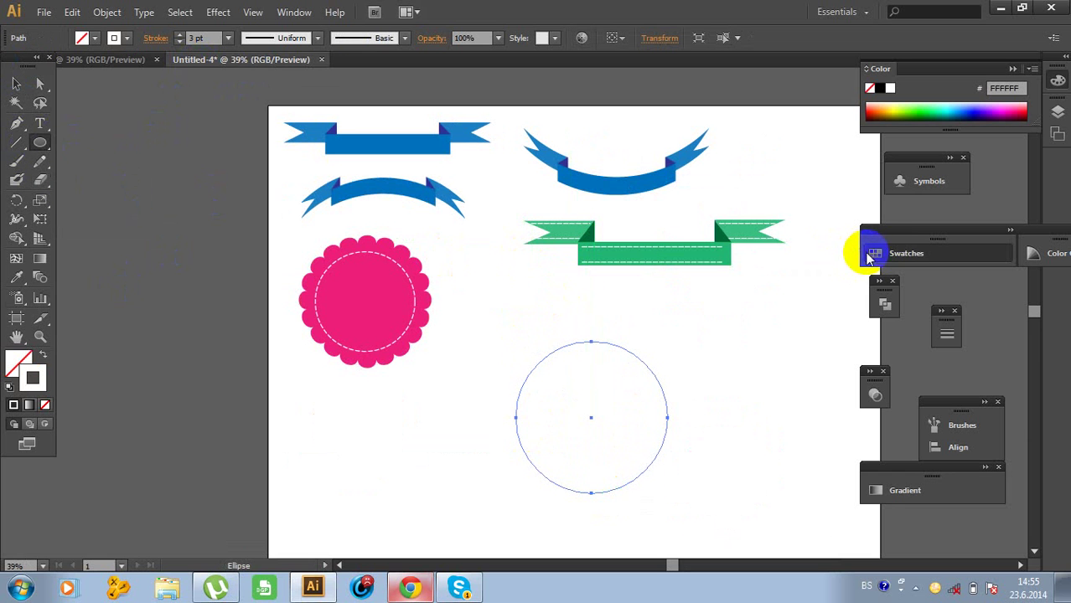
Remove the new circle's stroke and fill it with the orange swatch F15A24
left_click(872, 253)
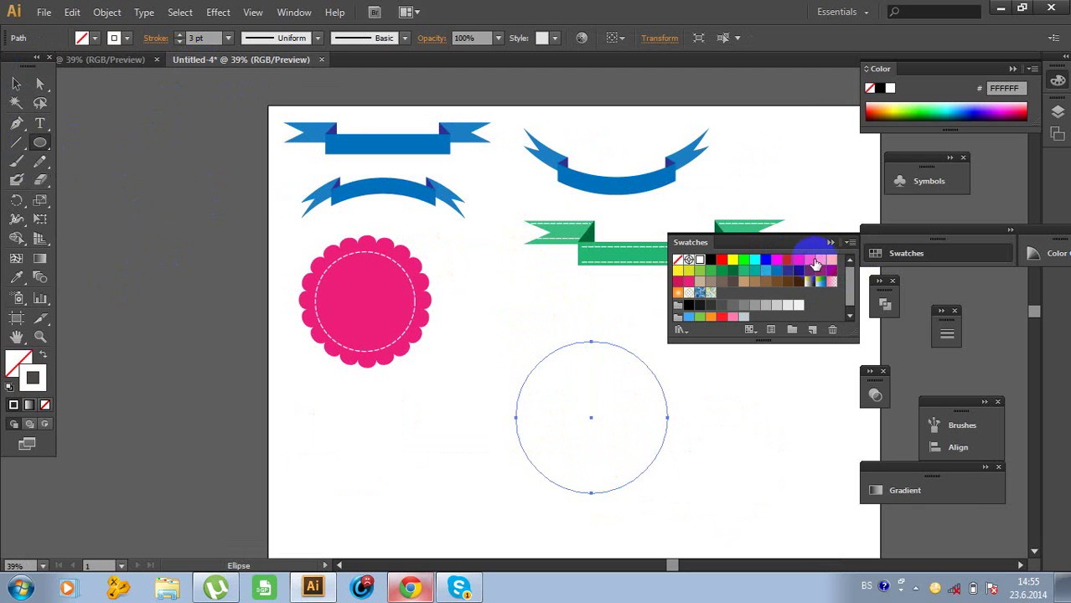
left_click(33, 374)
left_click(44, 405)
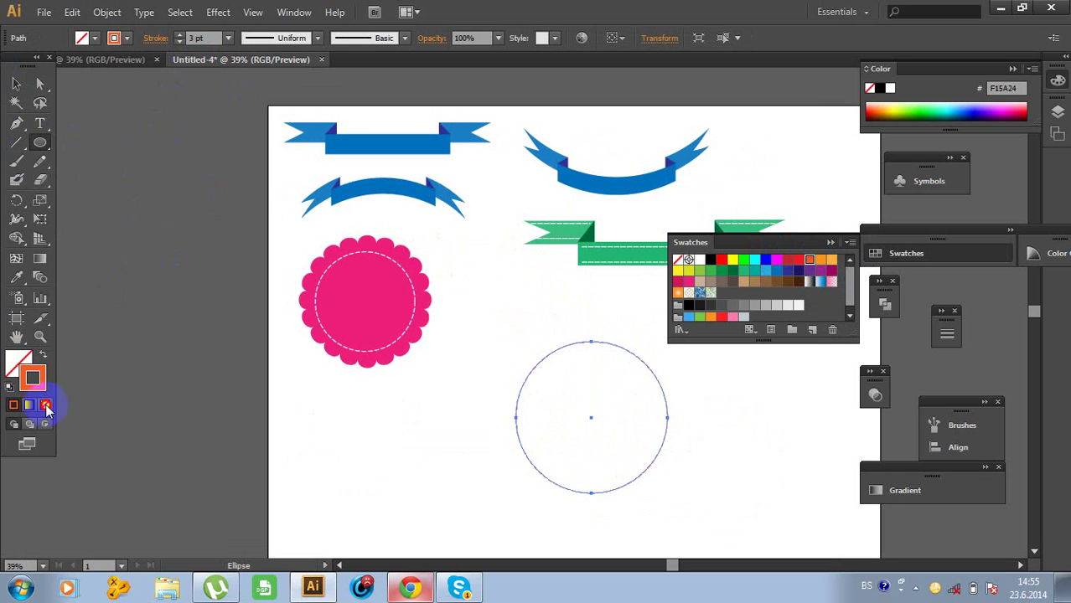
left_click(14, 359)
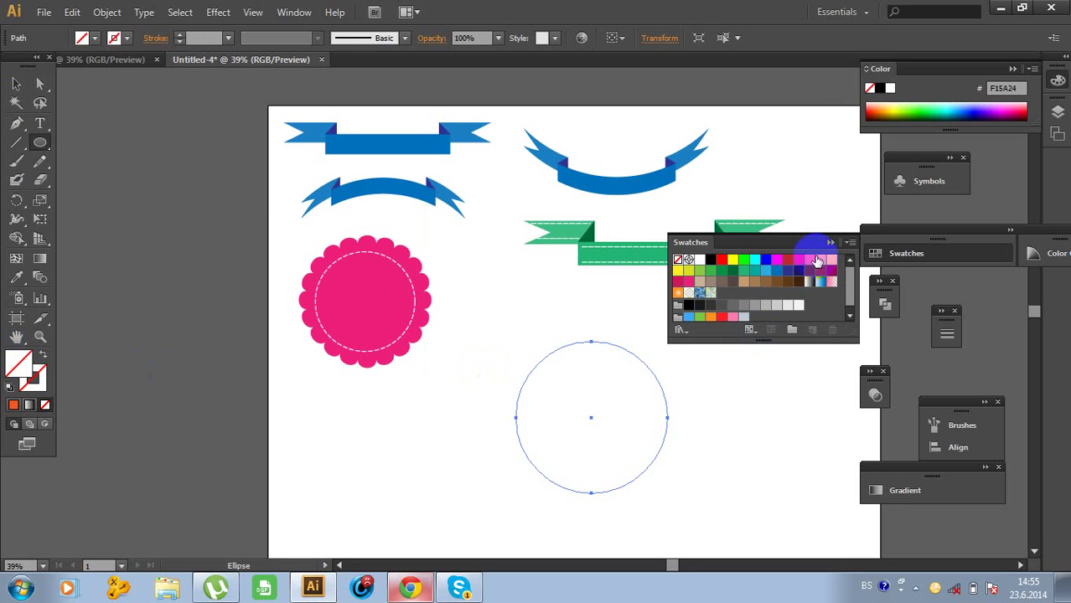
left_click(809, 262)
left_click(16, 83)
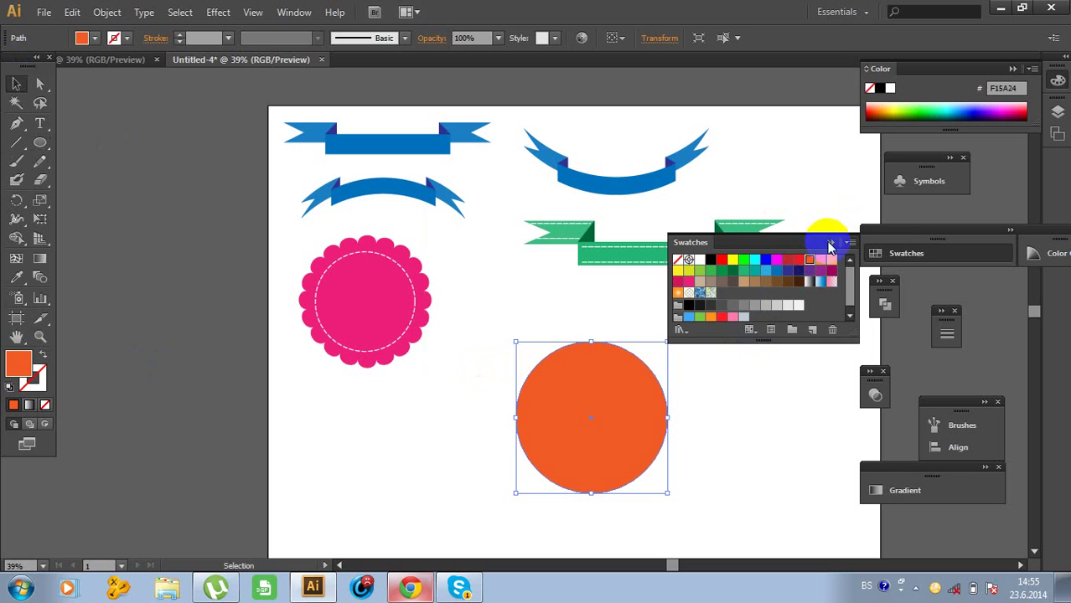
left_click(831, 242)
Open the Zig Zag effect for the orange circle with a preview and set its absolute size to 15 px
left_click(218, 12)
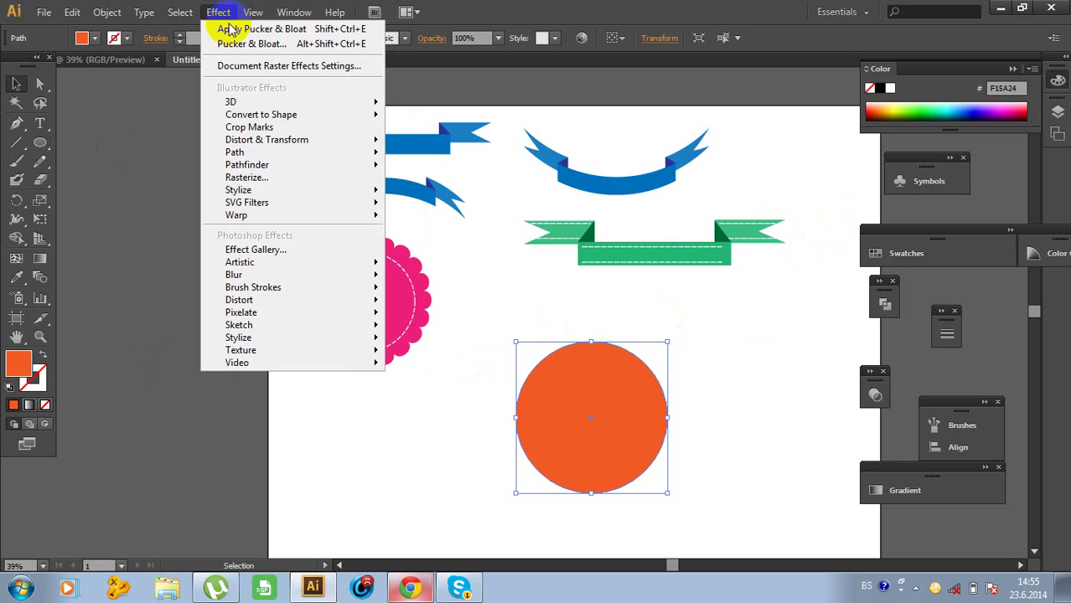
mouse_move(244, 142)
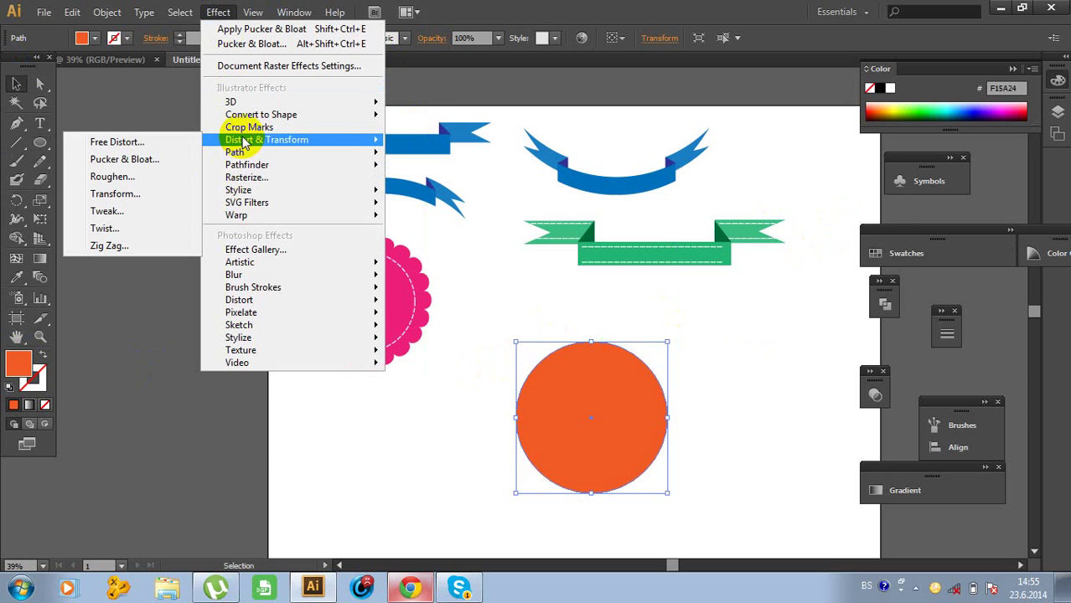
left_click(108, 246)
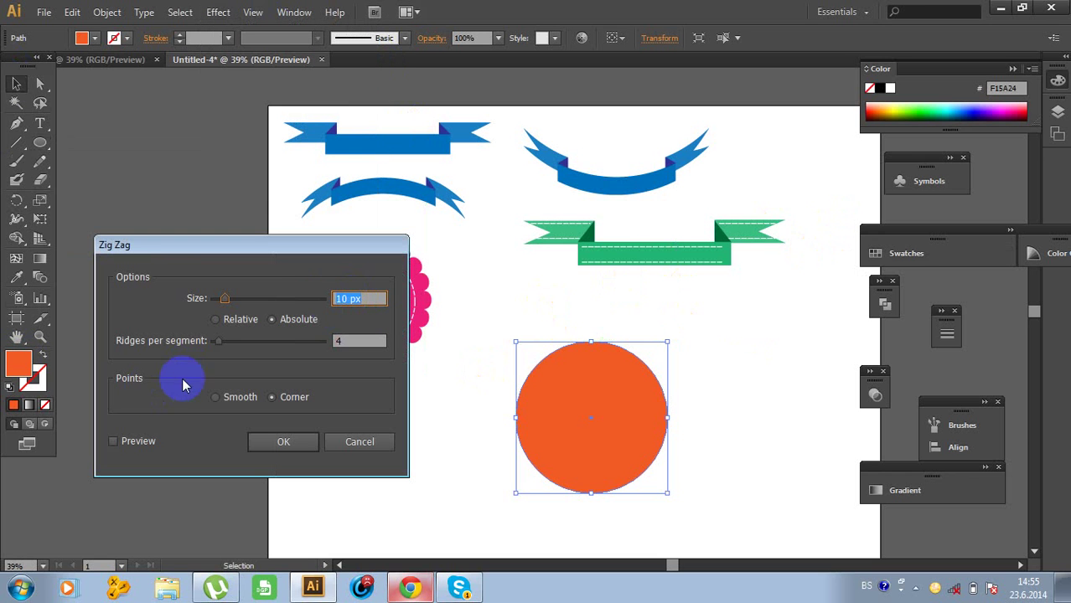
left_click(113, 442)
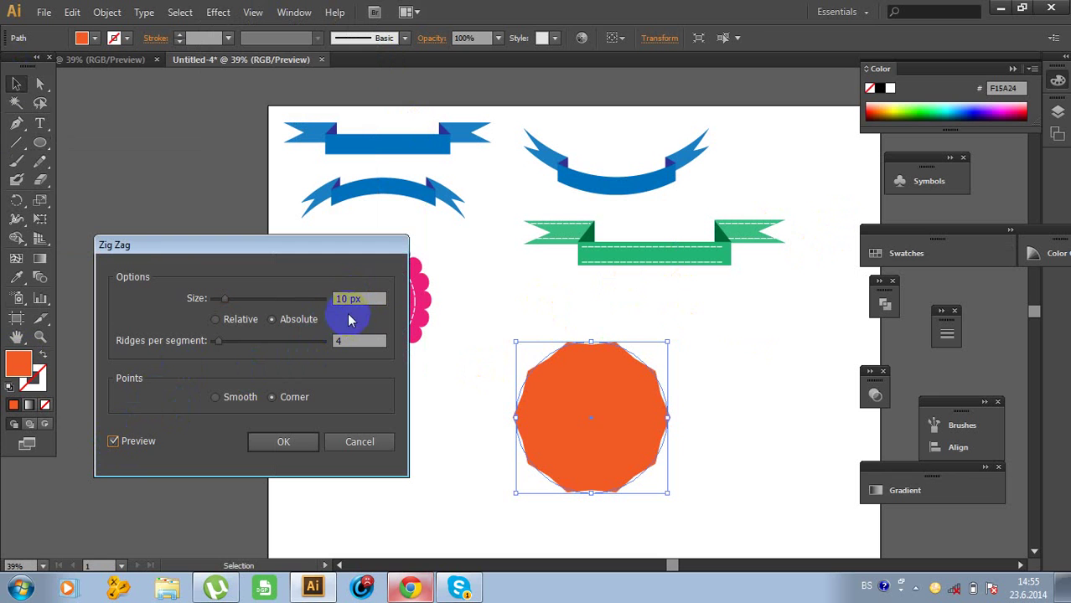
double_click(345, 299)
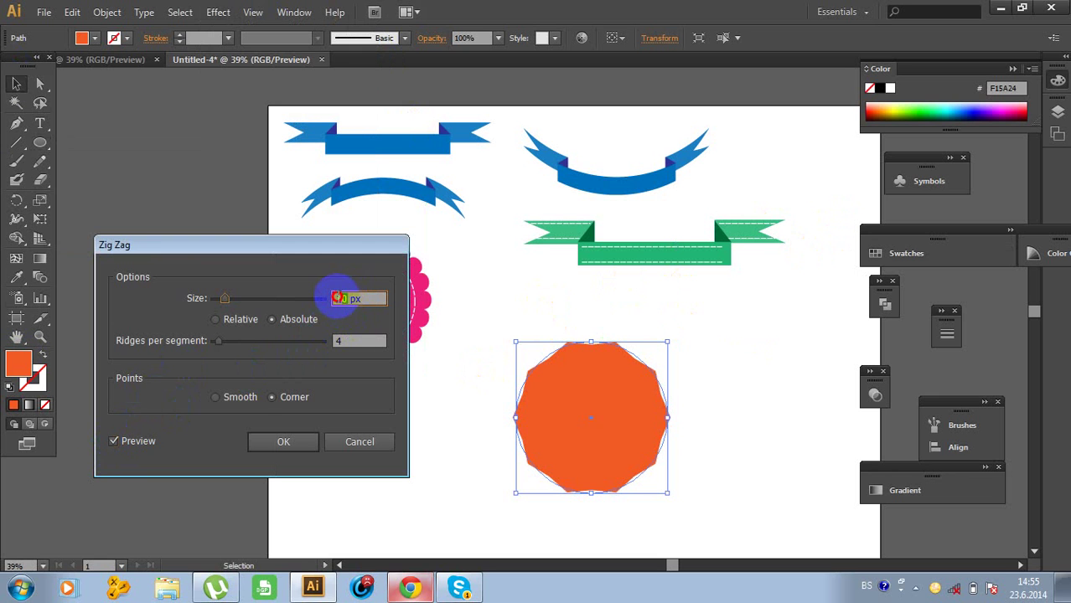
type("1")
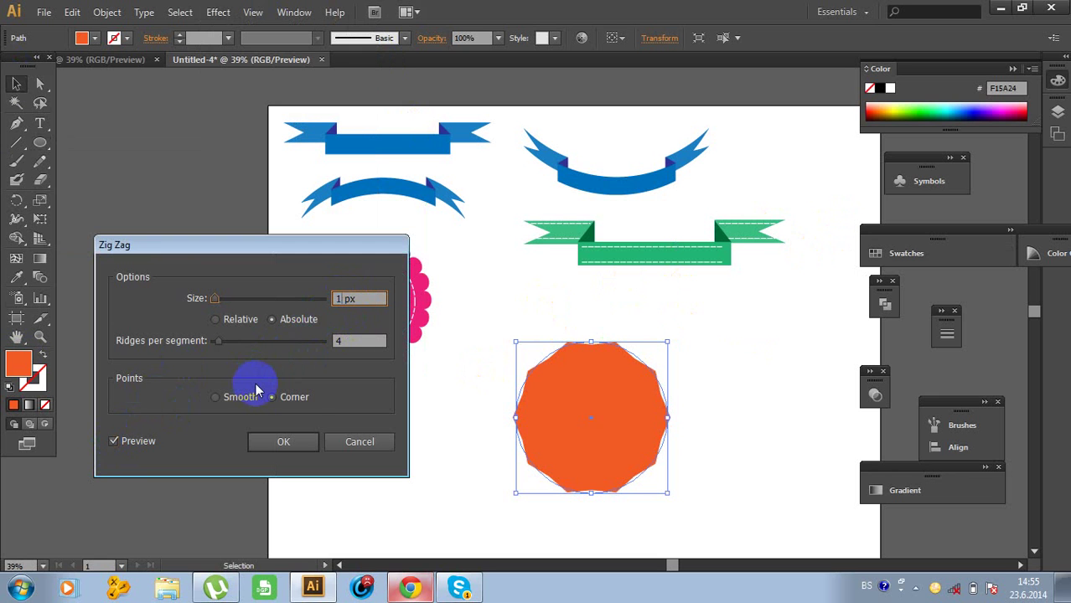
type("5")
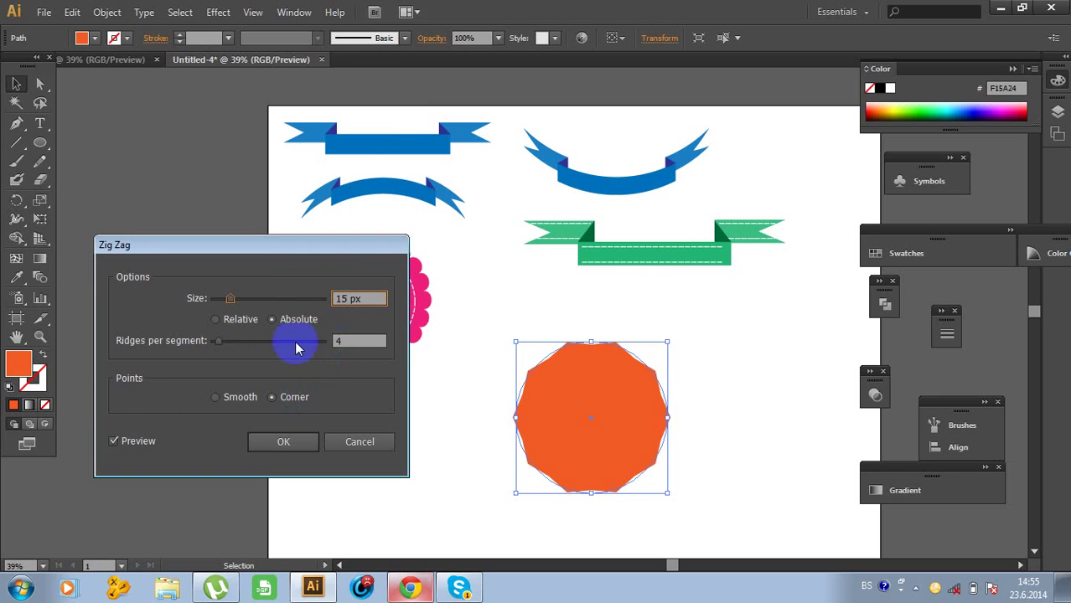
Set the zig zag to 15 ridges per segment with corner points and apply the effect
left_click(233, 343)
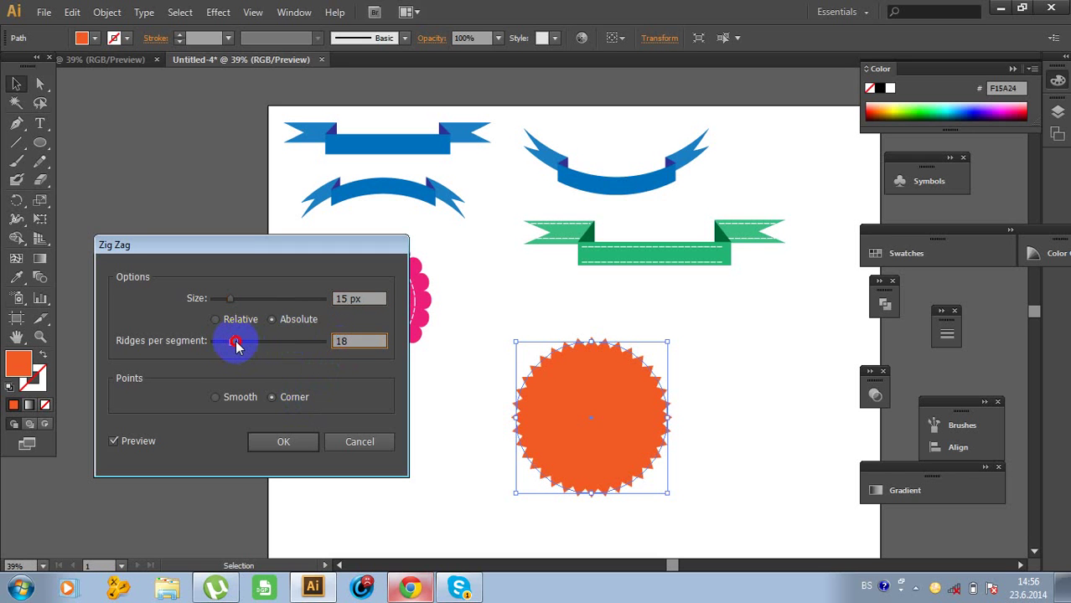
left_click_drag(239, 346, 234, 346)
mouse_move(237, 346)
left_mouse_down()
mouse_move(321, 347)
mouse_move(259, 344)
left_mouse_up()
left_click(341, 347)
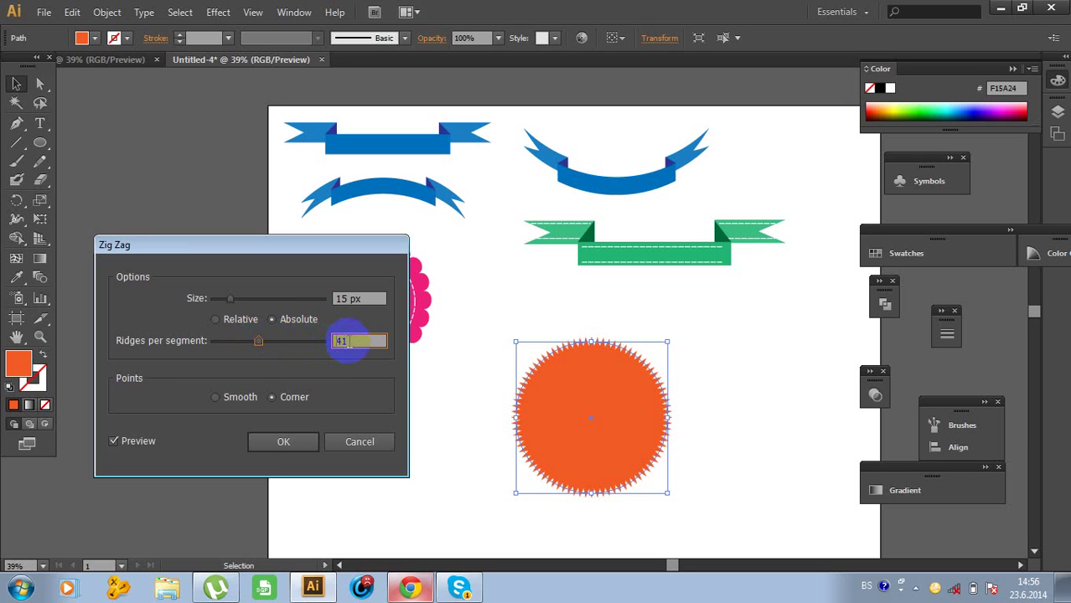
left_click_drag(349, 343, 326, 343)
type("15")
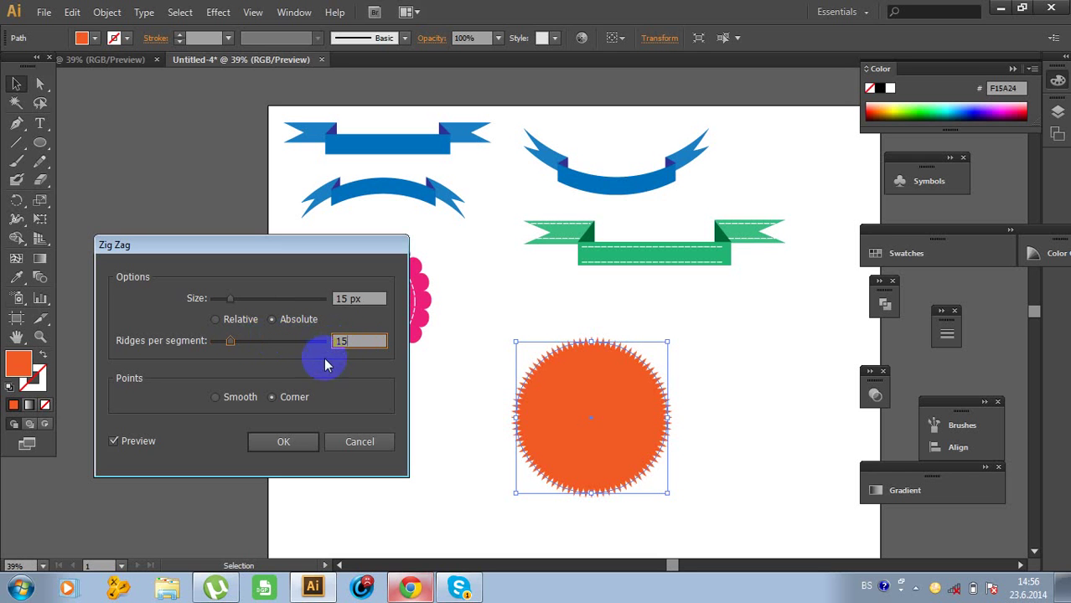
left_click(283, 444)
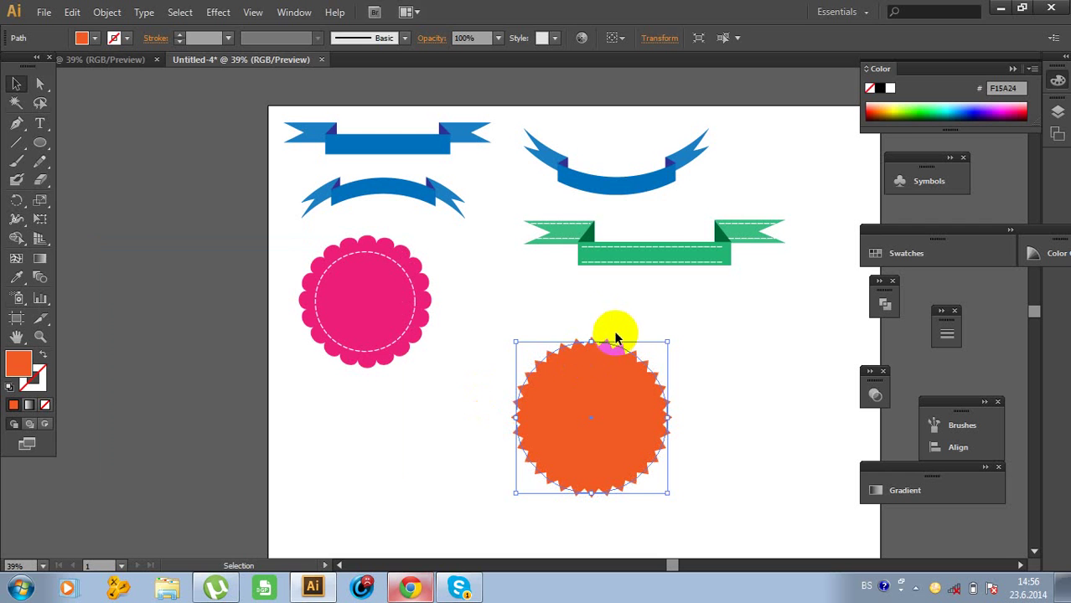
Move the orange zigzag badge up beside the pink badge and apply a Round Corners effect with a 6 px radius
left_click(615, 310)
left_click_drag(596, 383, 569, 345)
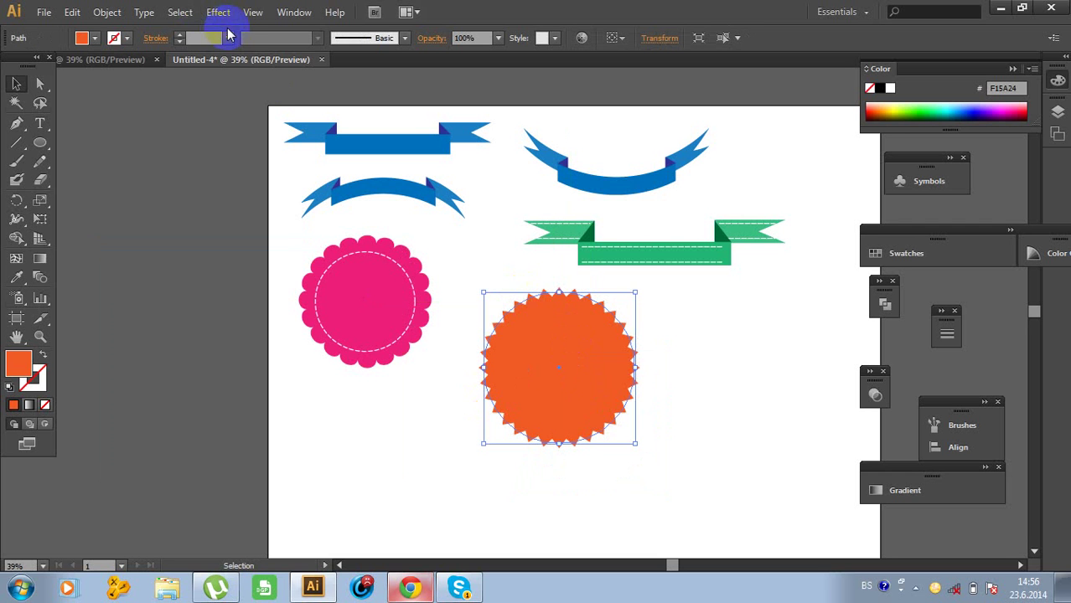
left_click(222, 15)
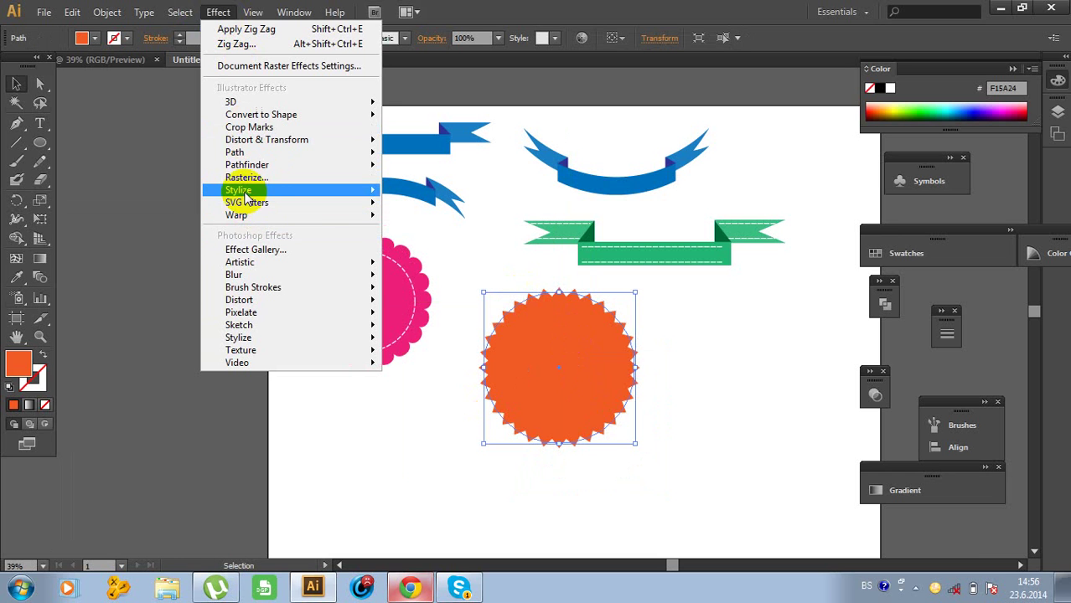
mouse_move(239, 191)
left_click(132, 262)
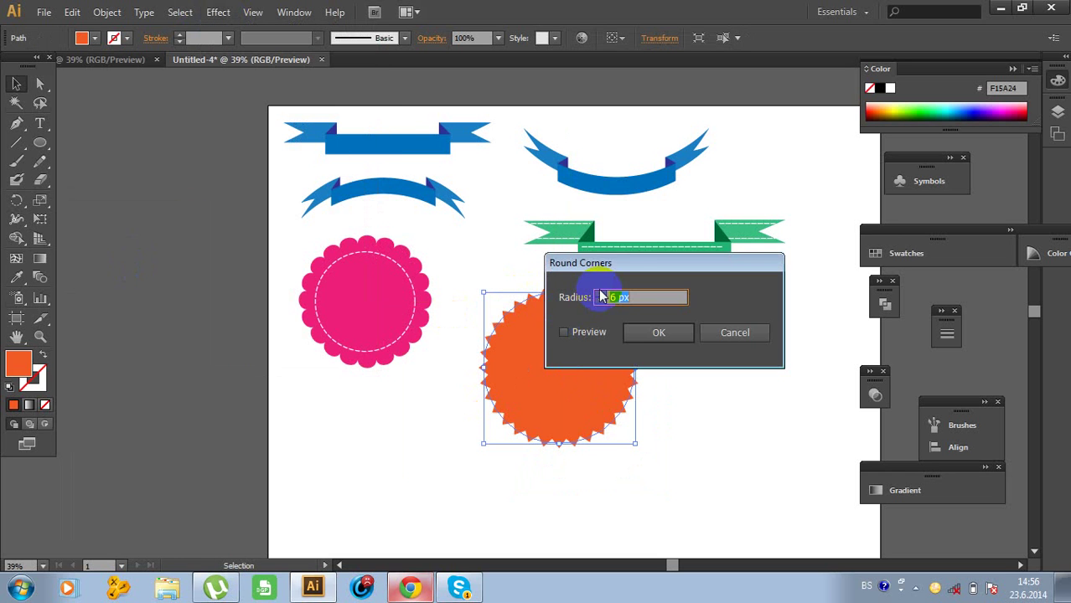
left_click_drag(616, 262, 698, 312)
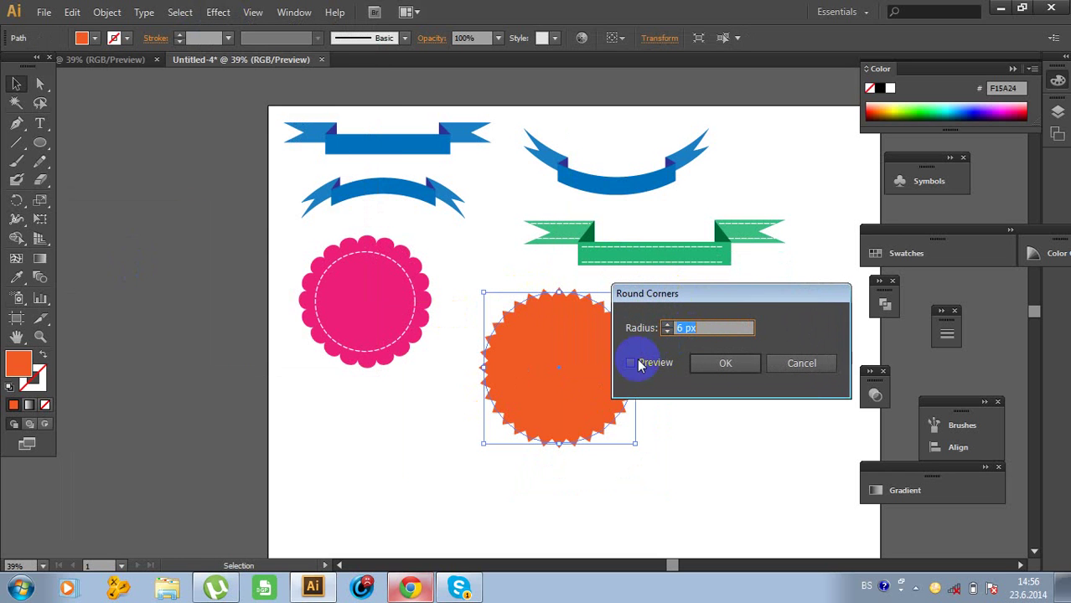
left_click(725, 363)
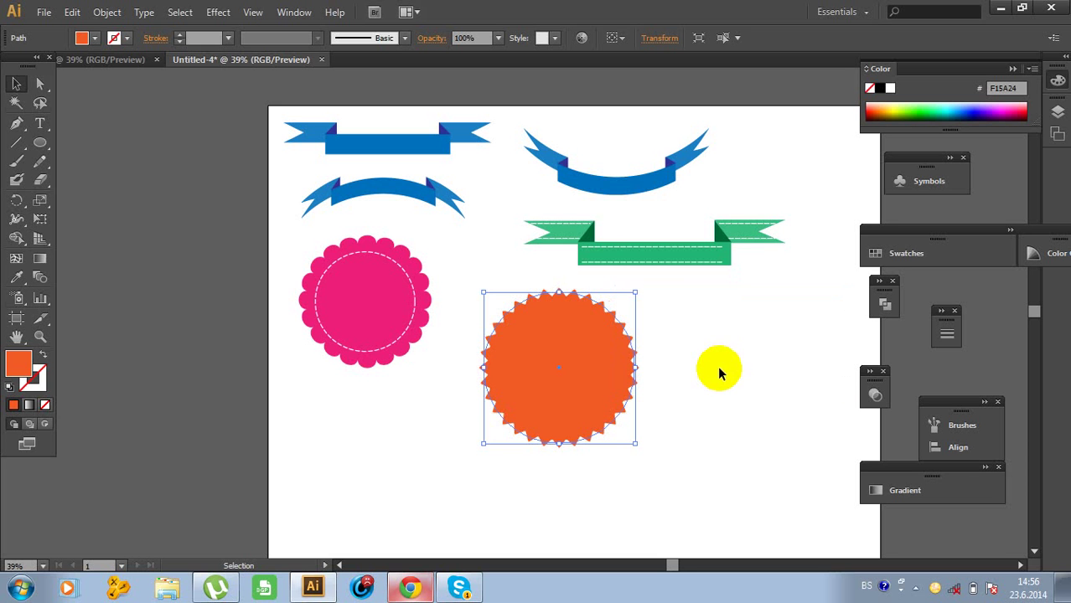
Compare with the finished design in the other document and move the orange zigzag badge under the green ribbon's right half
left_click(650, 401)
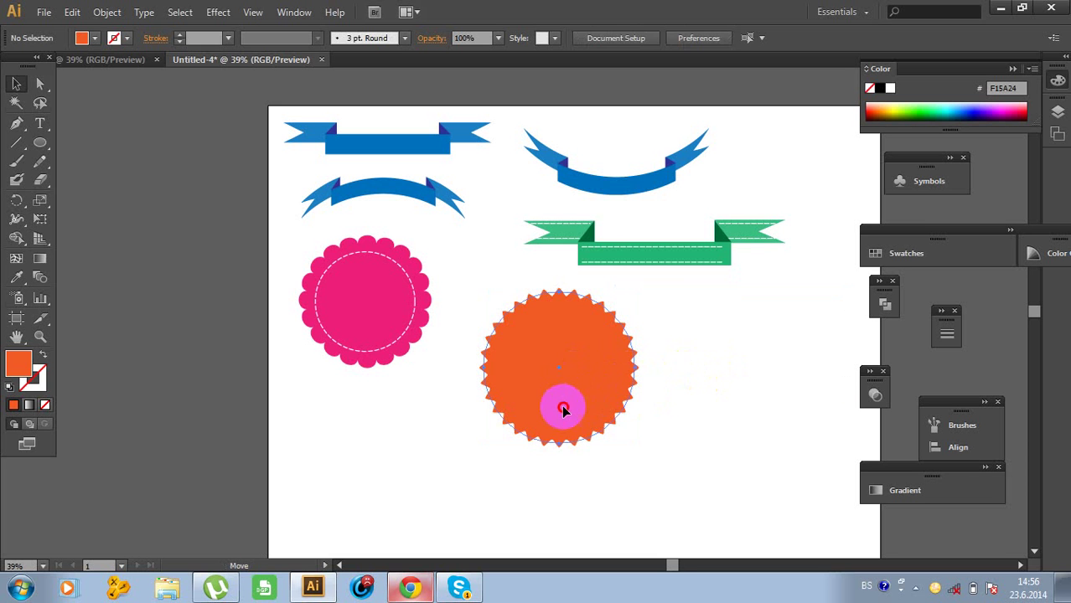
left_click_drag(560, 409, 549, 441)
left_click(672, 356)
left_click(112, 60)
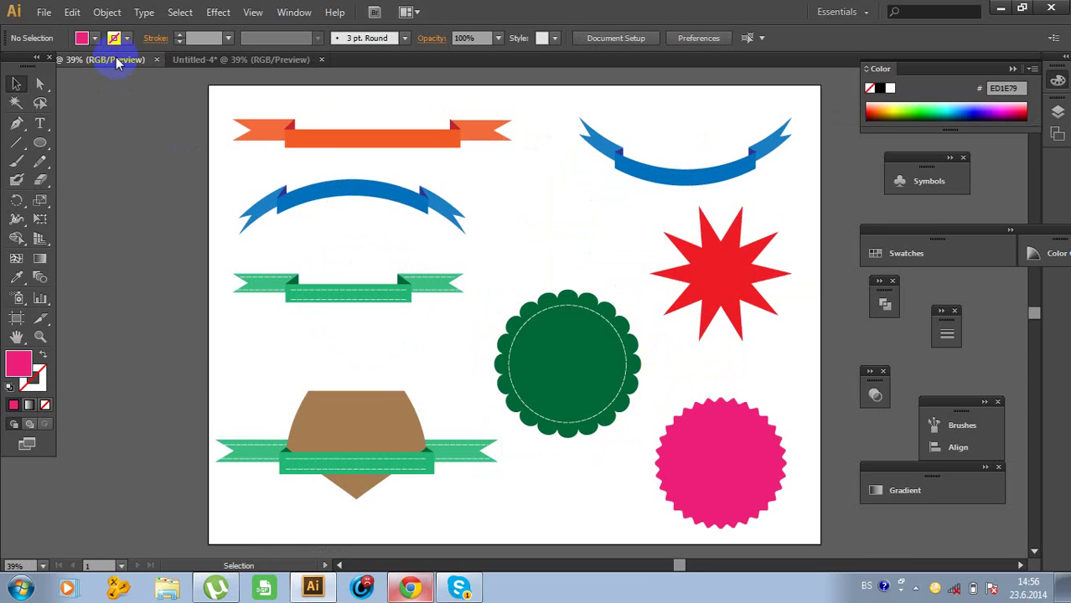
left_click(234, 64)
left_click_drag(573, 418, 654, 391)
left_click(482, 379)
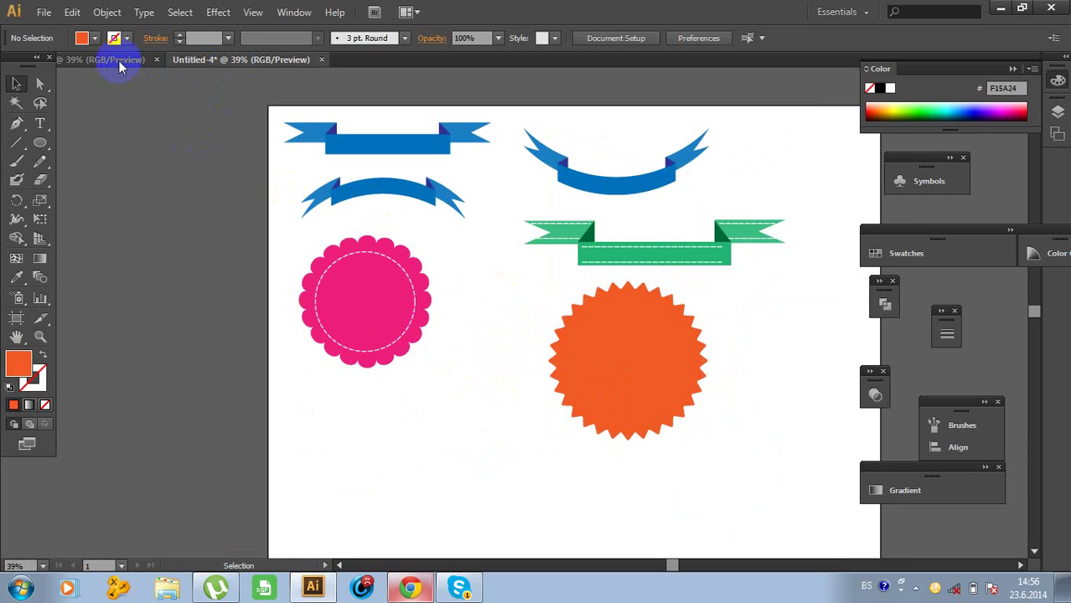
left_click_drag(622, 334, 689, 325)
Draw a wide rectangle in the empty area below the pink scalloped badge
scroll(347, 369, "down", 2)
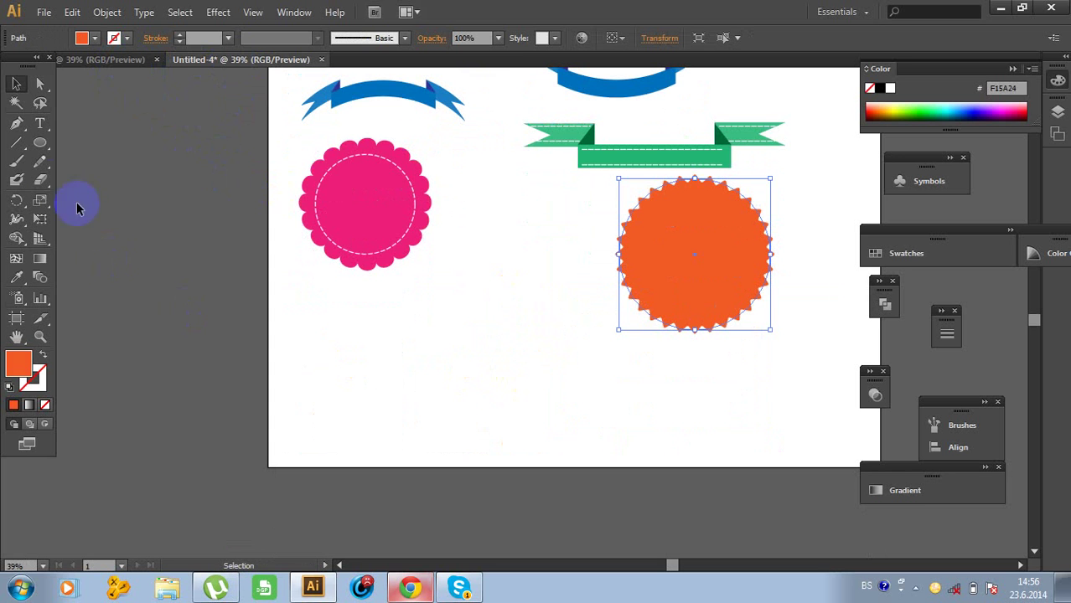
left_click(41, 158)
left_click_drag(41, 146, 92, 143)
left_click_drag(343, 319, 561, 423)
left_click(16, 84)
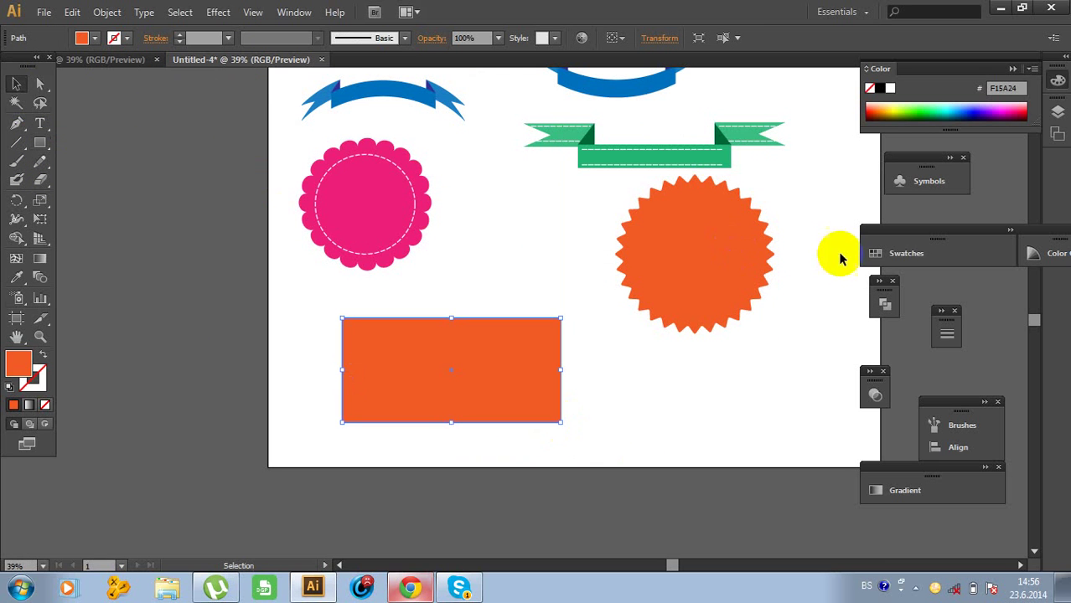
Fill the new rectangle with the blue swatch 0071BC and move it up slightly toward the pink badge
left_click(906, 253)
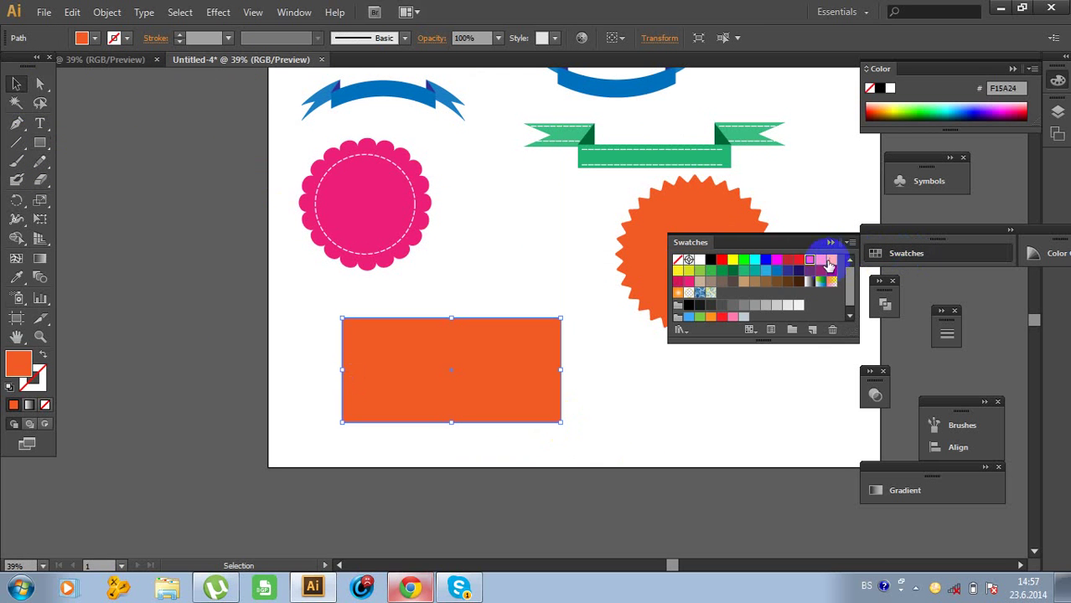
left_click(777, 271)
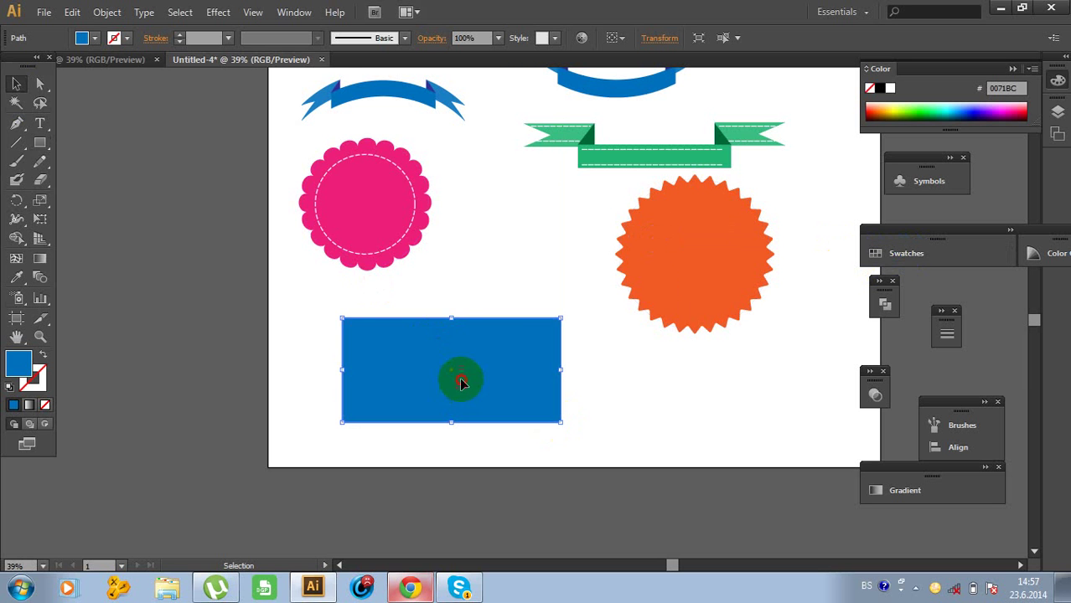
left_click_drag(459, 376, 452, 350)
left_click(585, 345)
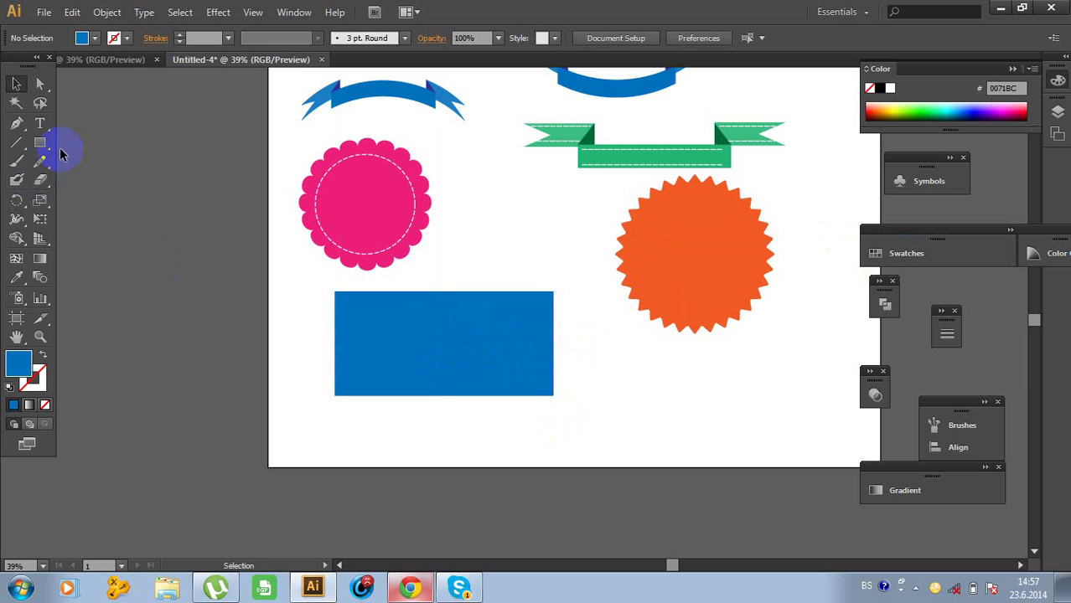
Try to place a Pen tool point at the middle of the blue rectangle's bottom edge and pull it down
left_click(20, 123)
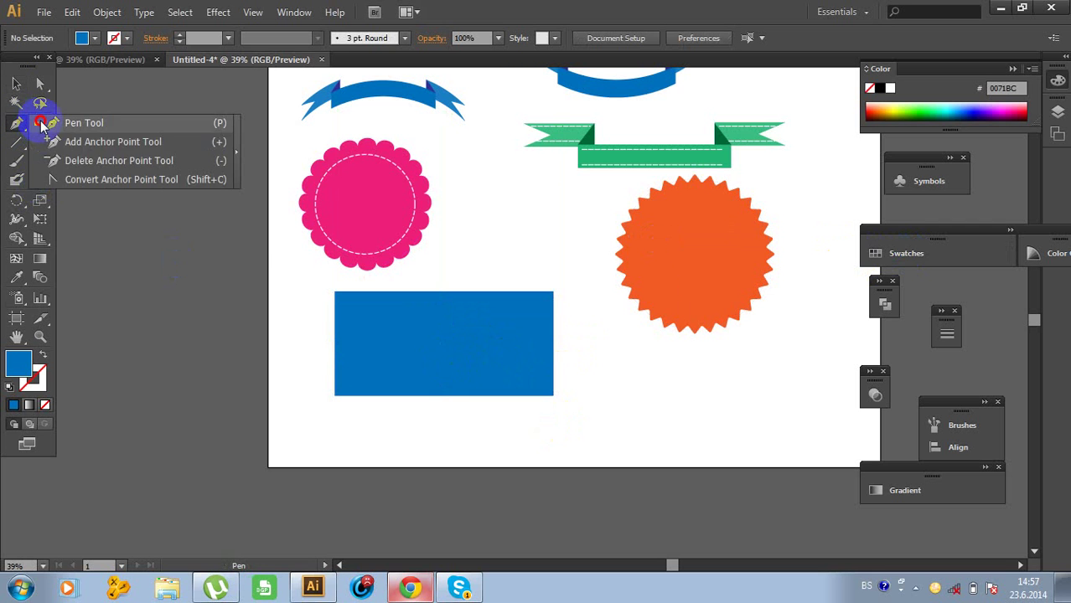
left_click(49, 124)
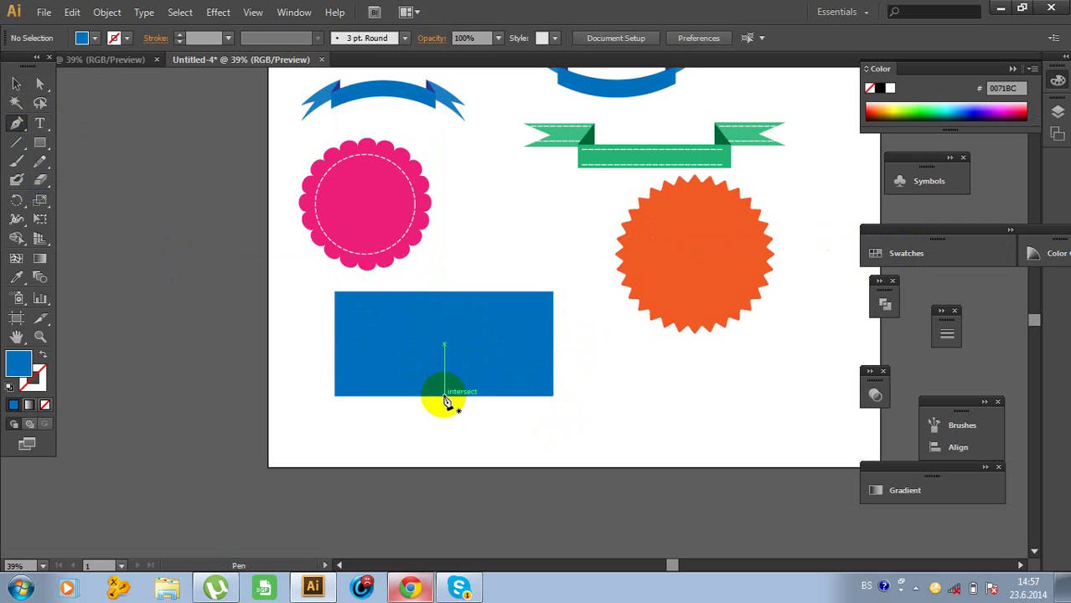
left_click(444, 396)
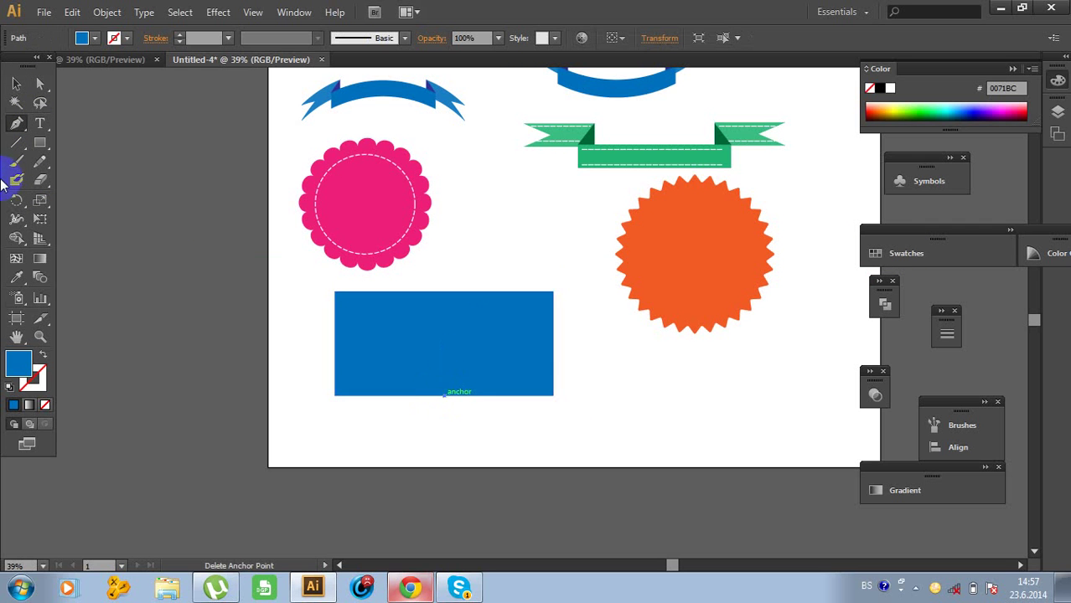
left_click(17, 87)
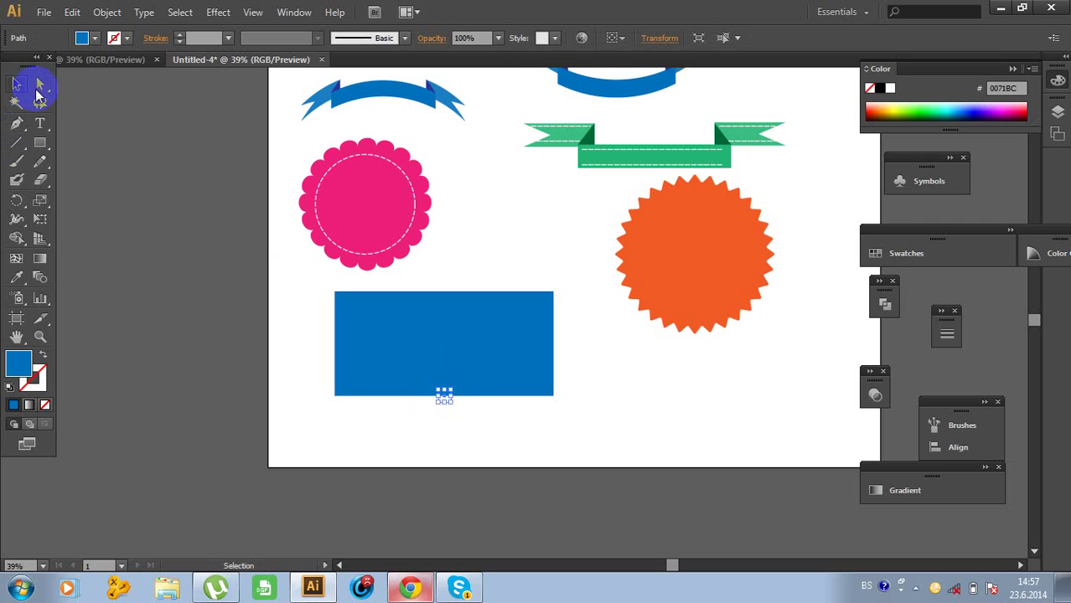
left_click_drag(39, 85, 81, 94)
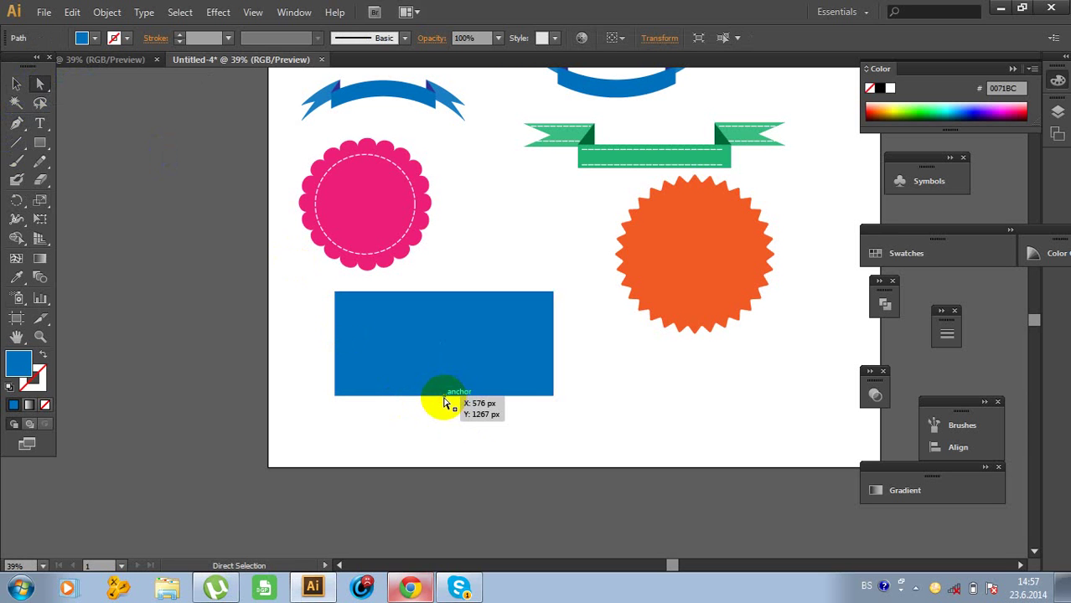
left_click_drag(448, 399, 448, 413)
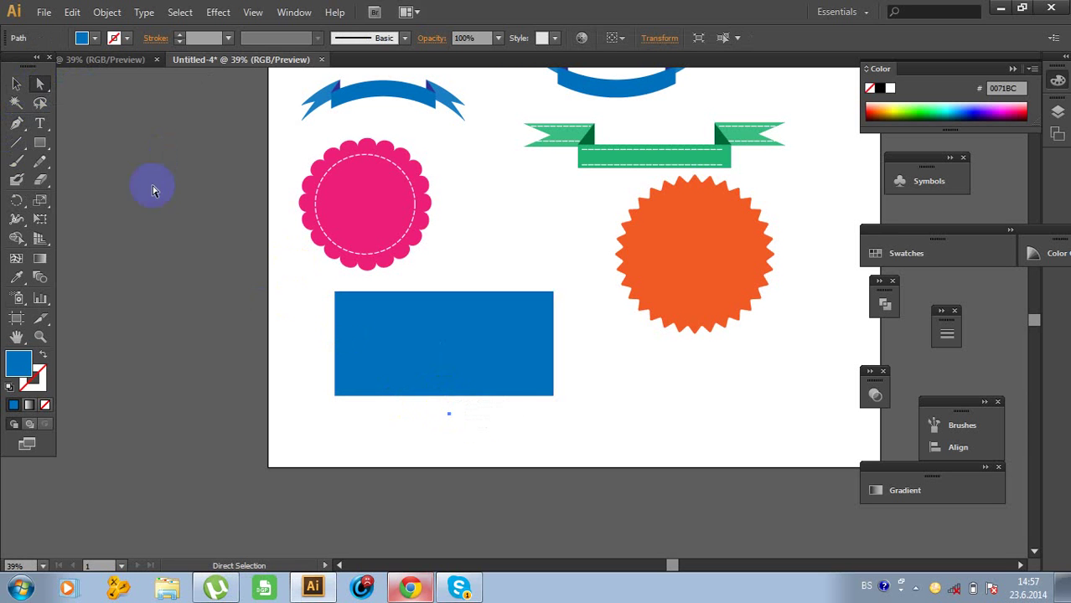
left_click(73, 14)
left_click(89, 29)
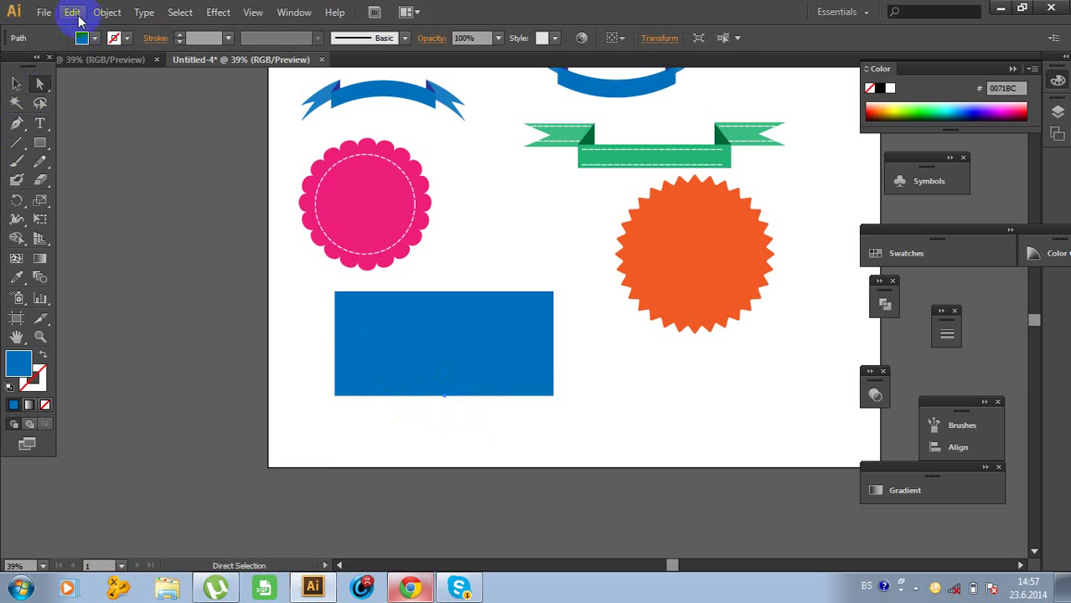
left_click(73, 13)
left_click(113, 106)
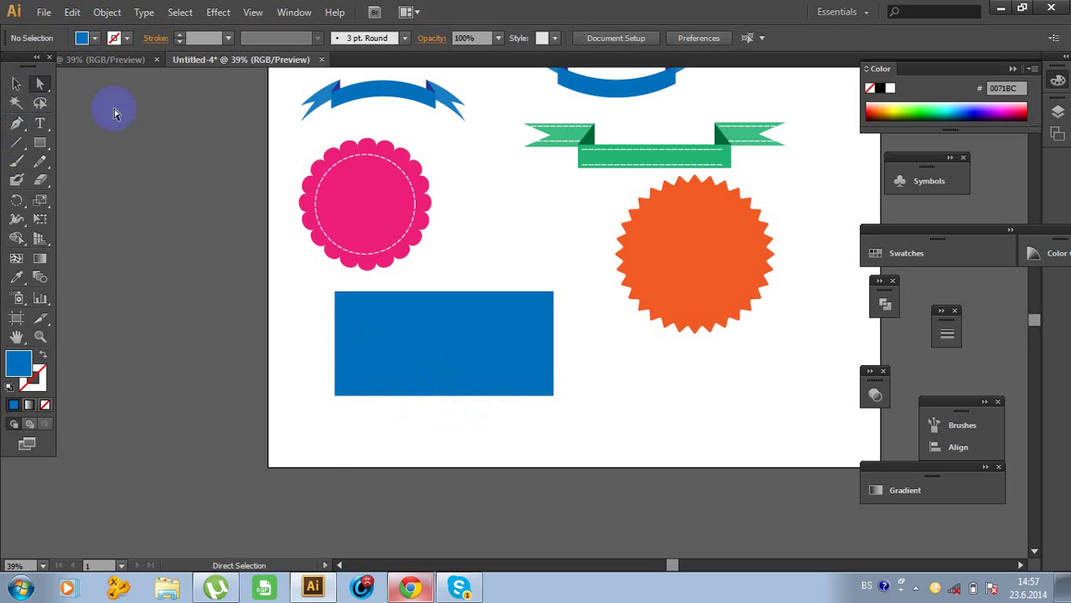
Retry placing a midpoint anchor on the deselected blue rectangle's bottom edge and moving it down with Direct Selection
left_click(23, 125)
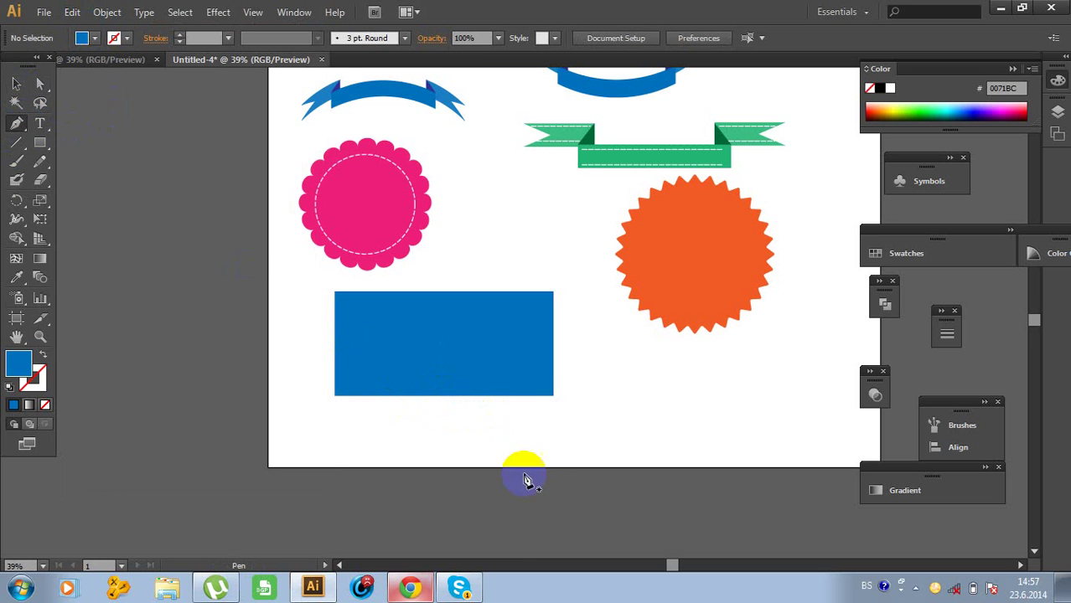
left_click(444, 395)
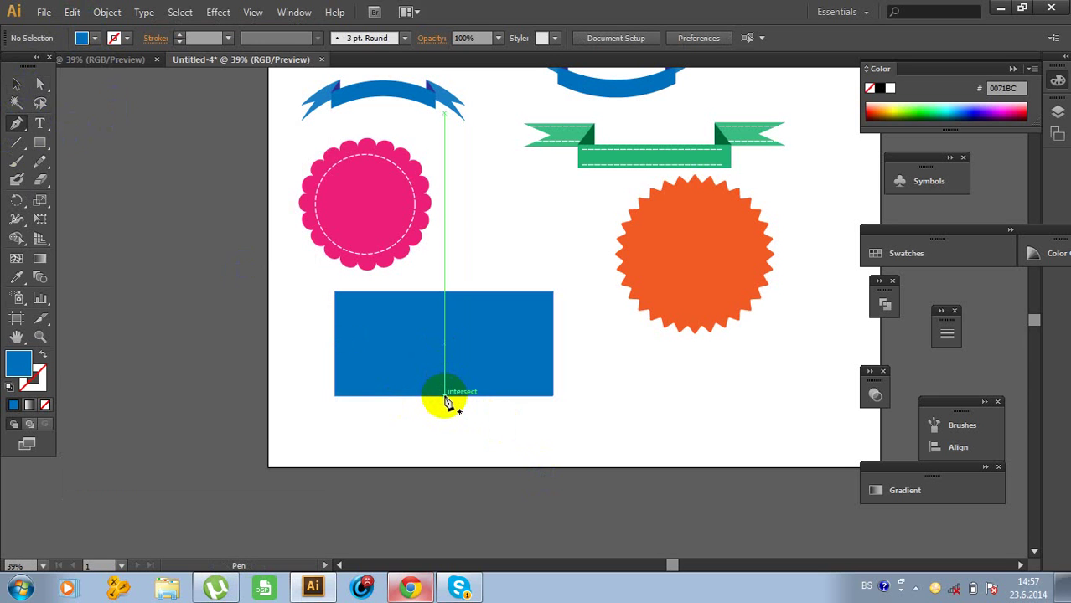
left_click(445, 395)
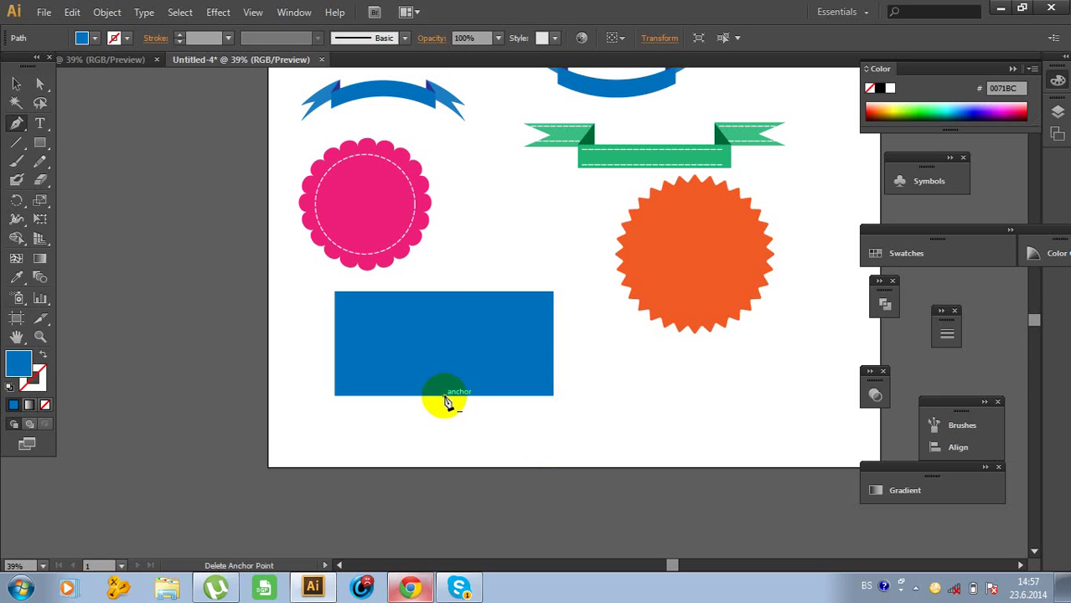
left_click(17, 85)
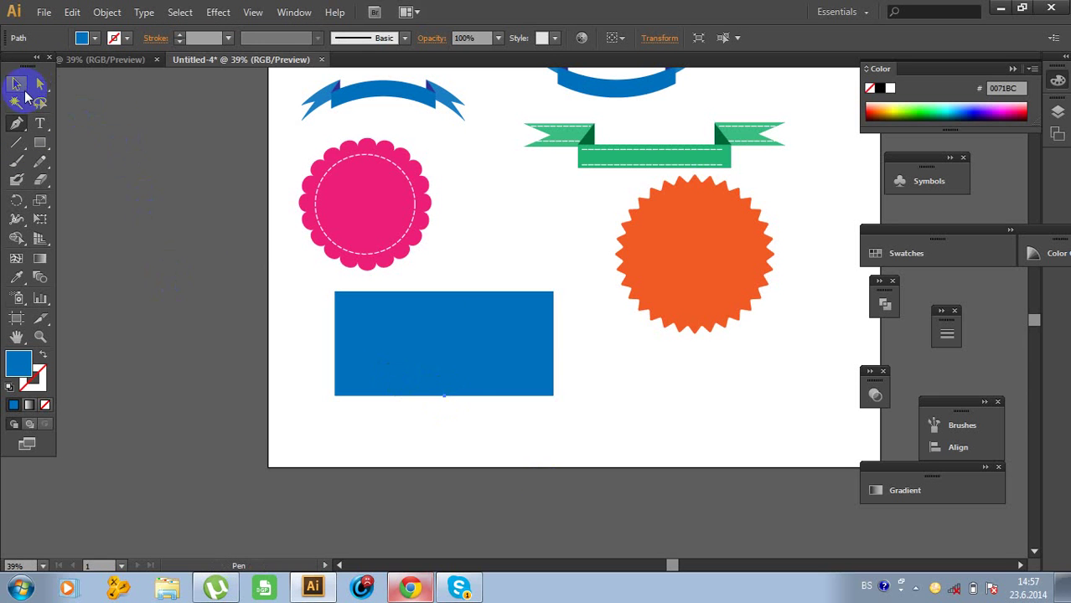
left_click(39, 85)
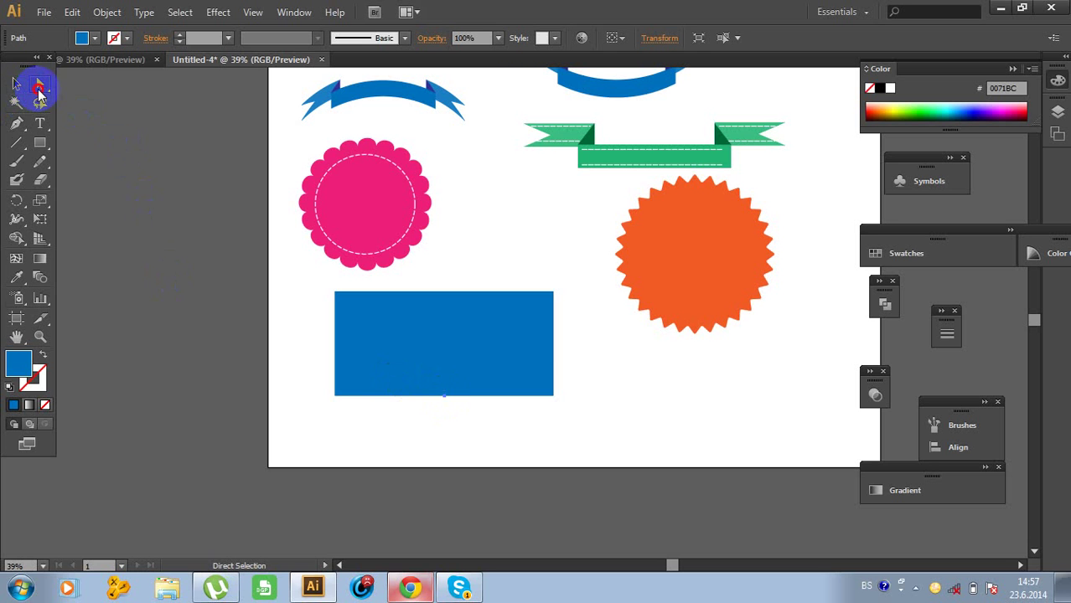
left_click(445, 401)
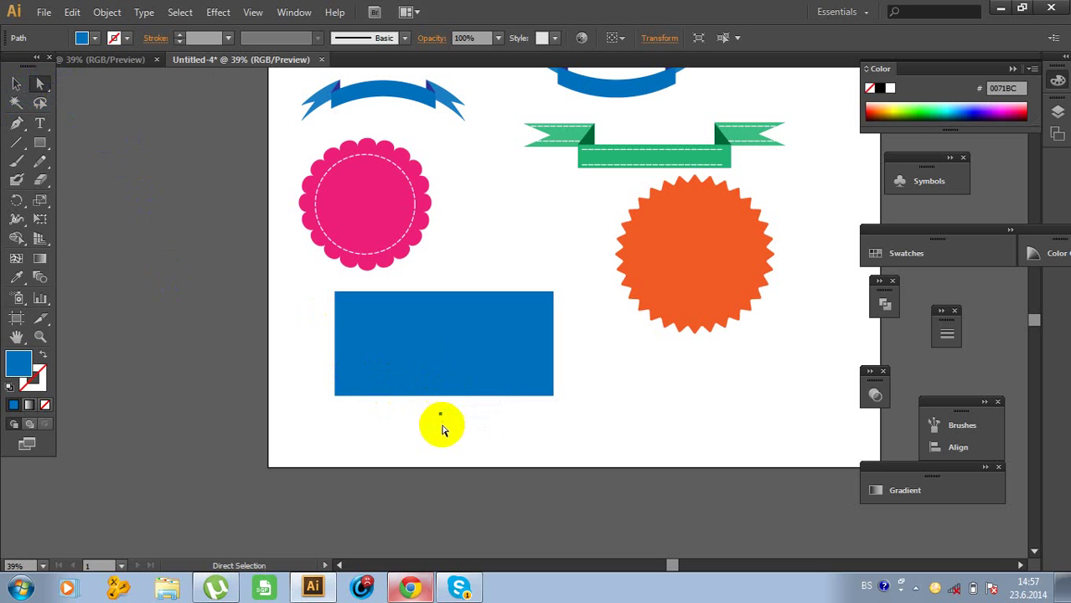
left_click(437, 395)
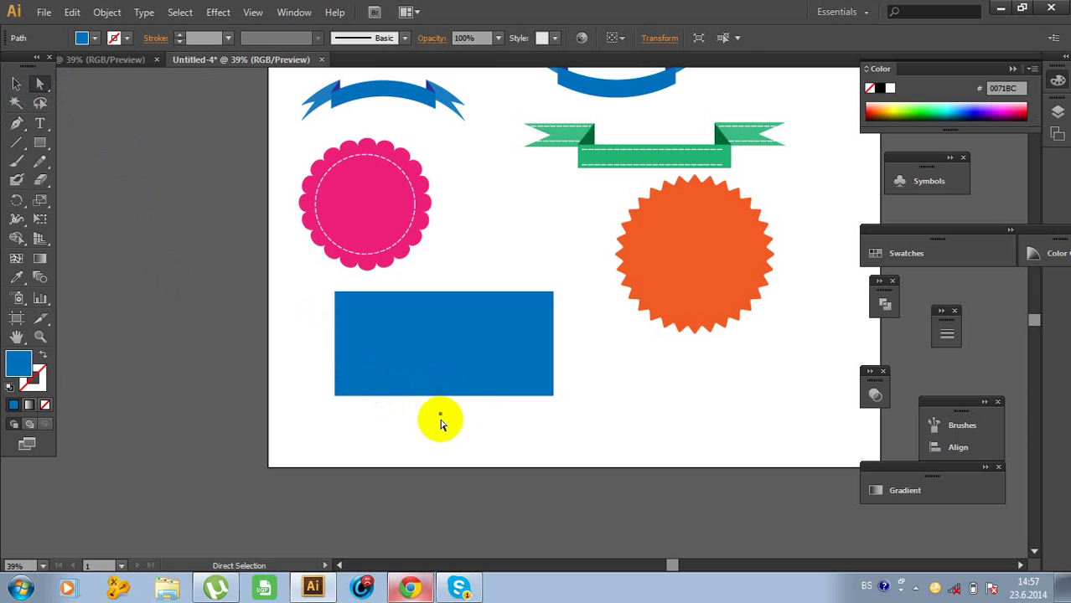
left_click(440, 423)
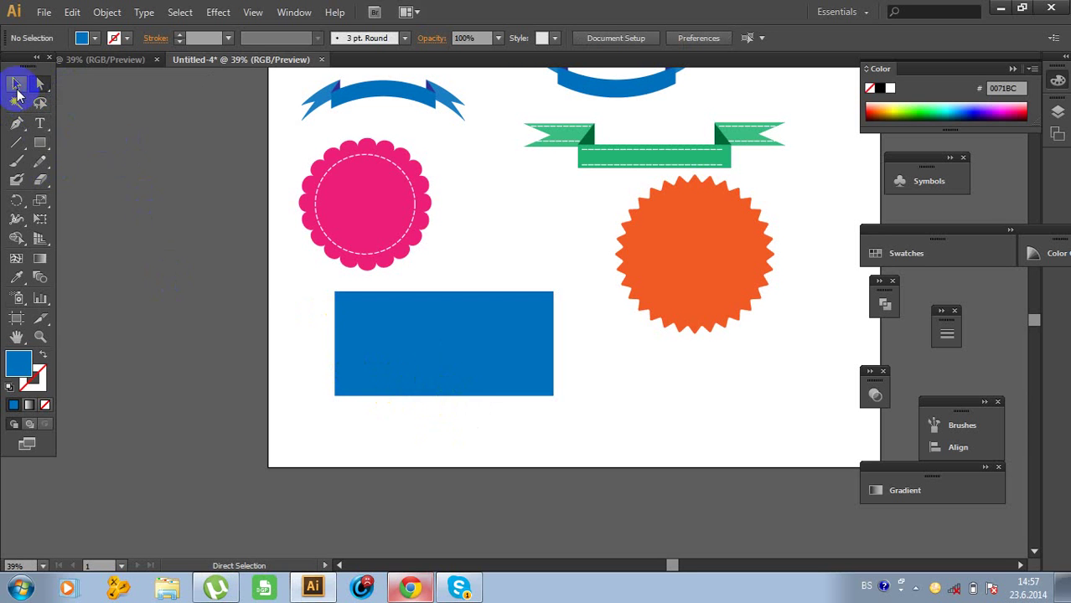
Select the blue rectangle and add an anchor point at the middle of its bottom edge
left_click(17, 85)
left_click(382, 352)
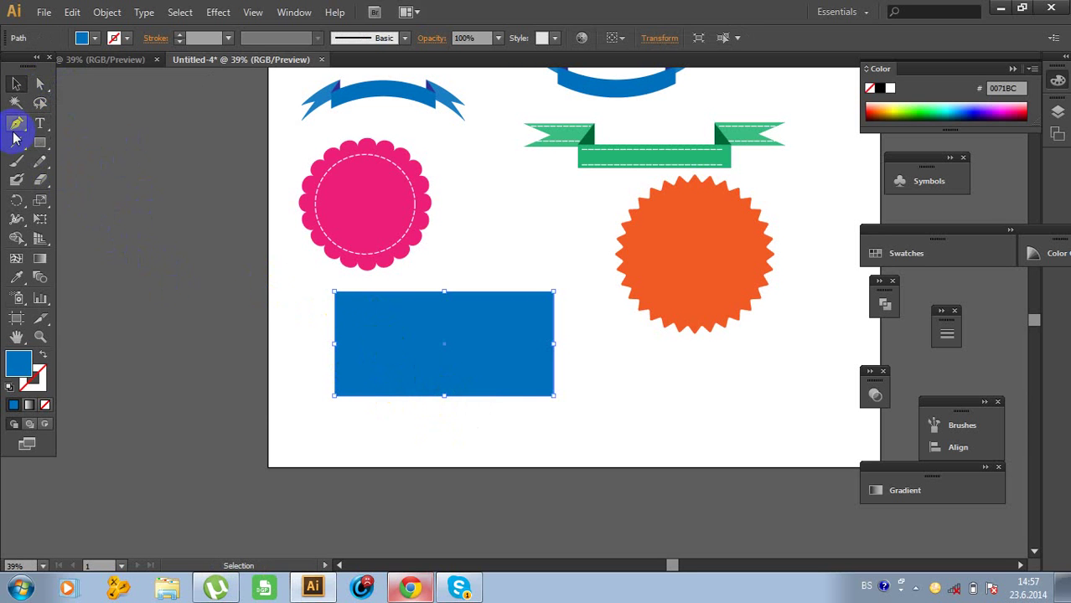
left_click_drag(19, 129, 55, 120)
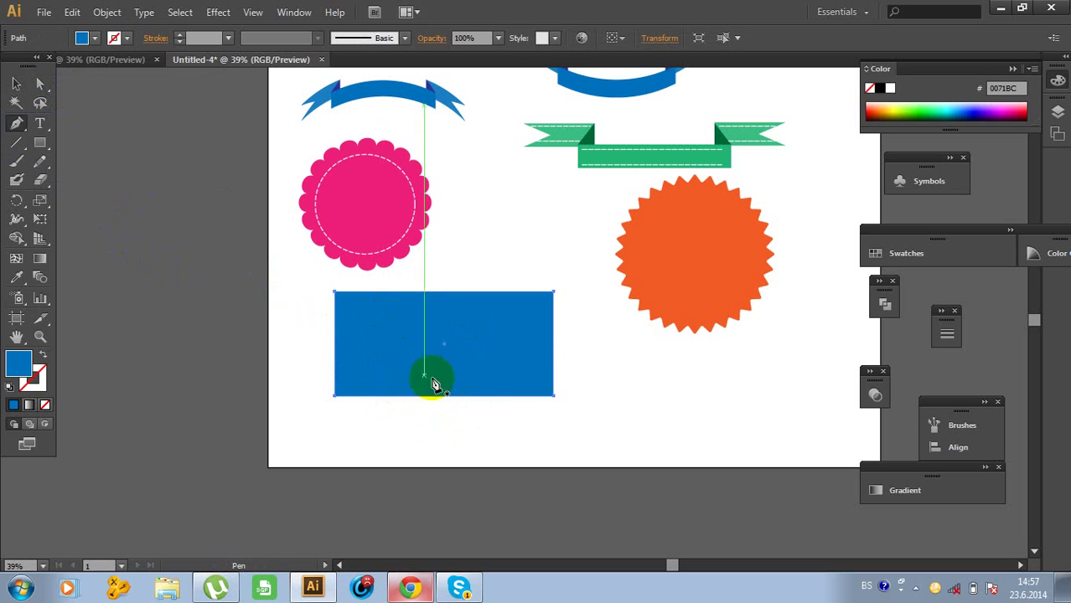
left_click(445, 396)
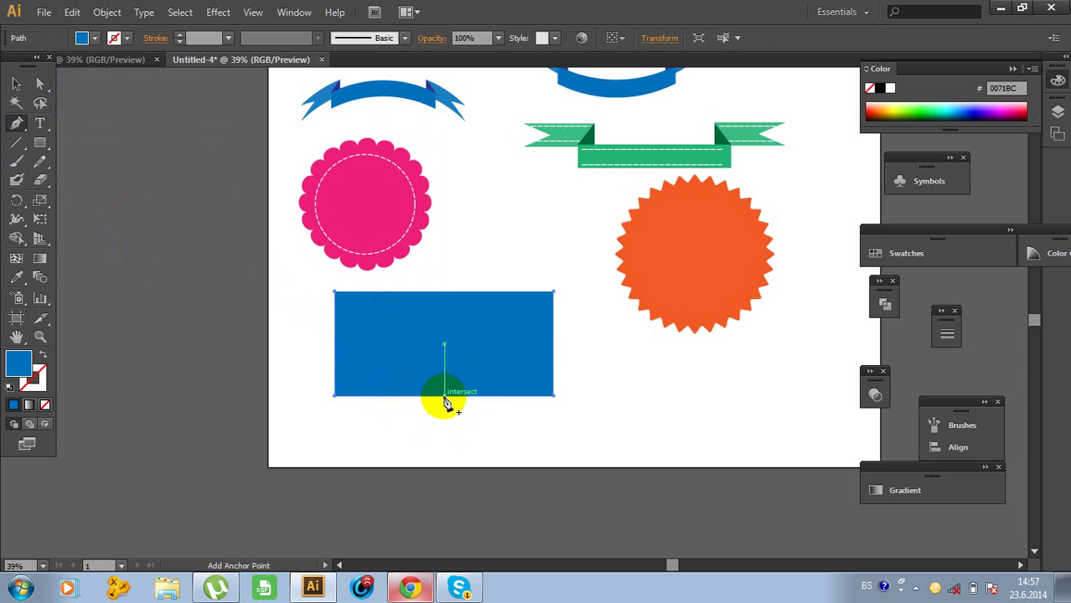
Pull the new midpoint anchor straight down to about Y 1536 px to form a pointed shield shape
left_click(41, 85)
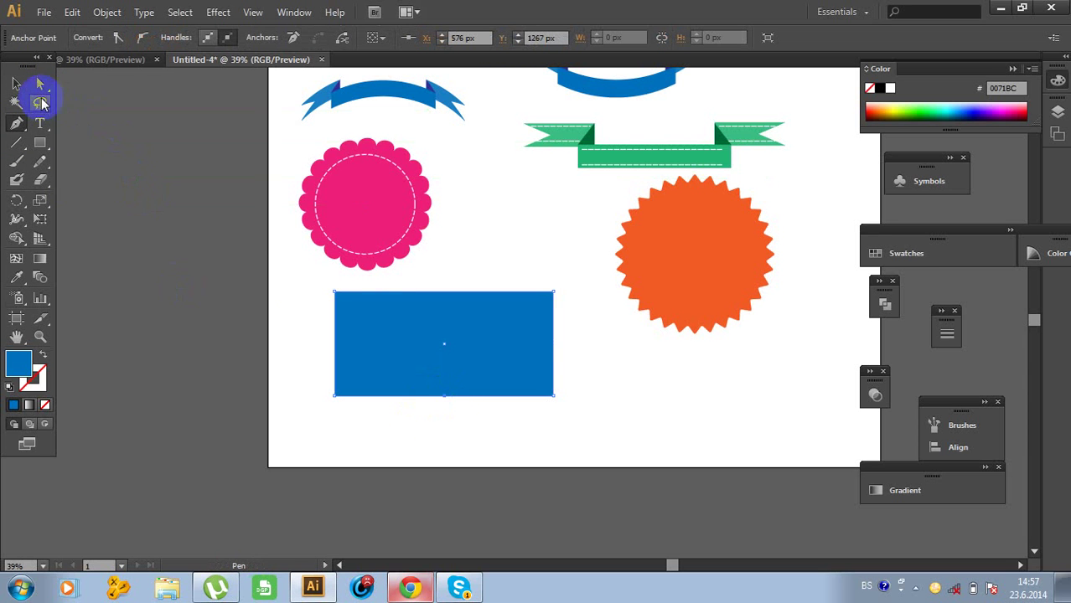
left_click_drag(41, 90, 64, 94)
left_click(444, 397)
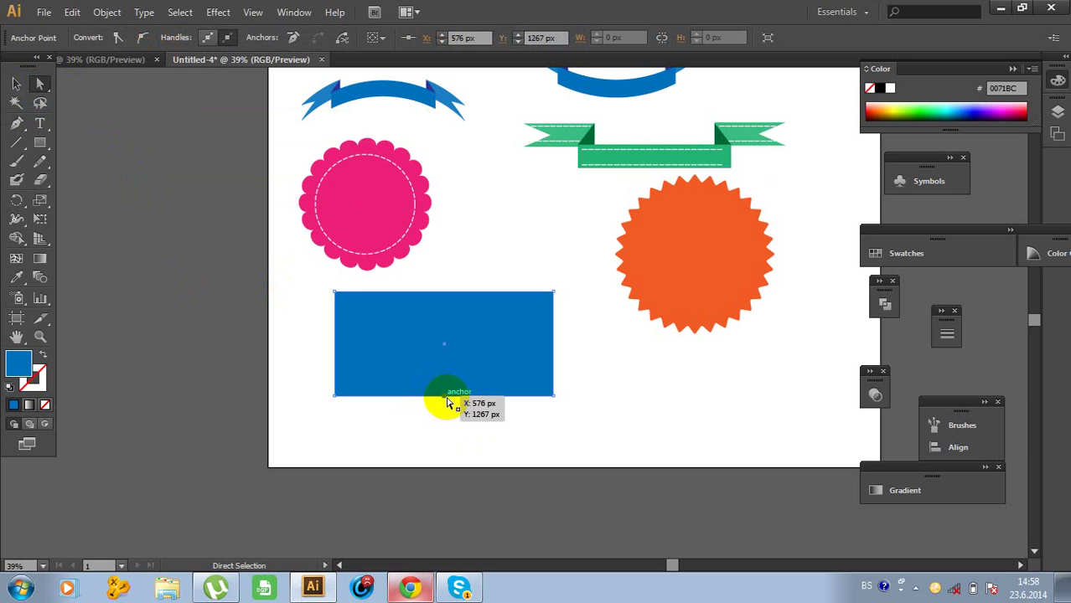
left_click_drag(444, 404, 437, 482)
Move the pointed blue shape up and to the right so its tip rests on the artboard's bottom edge
left_click(15, 84)
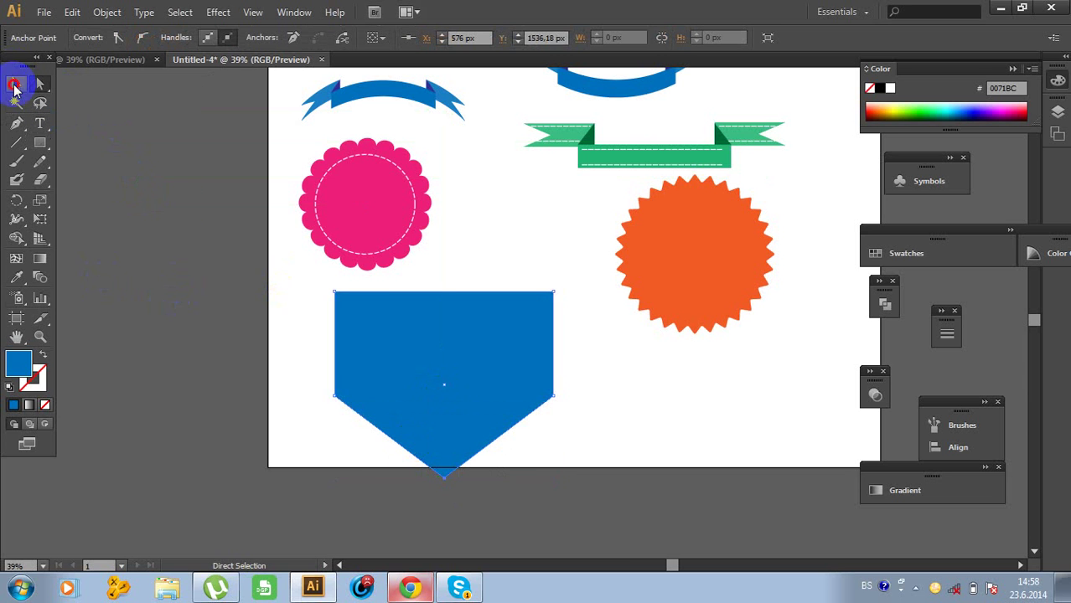
left_click_drag(465, 374, 491, 362)
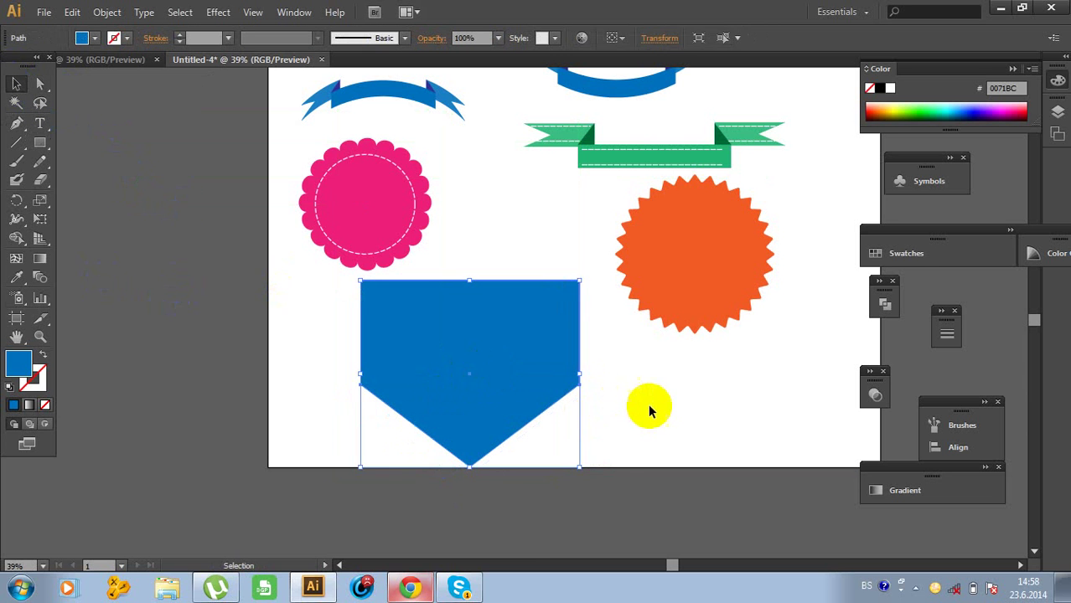
left_click(648, 407)
Open a horizontal Bulge warp on the pointed blue shape with preview on and set its bend to 30%
left_click(510, 393)
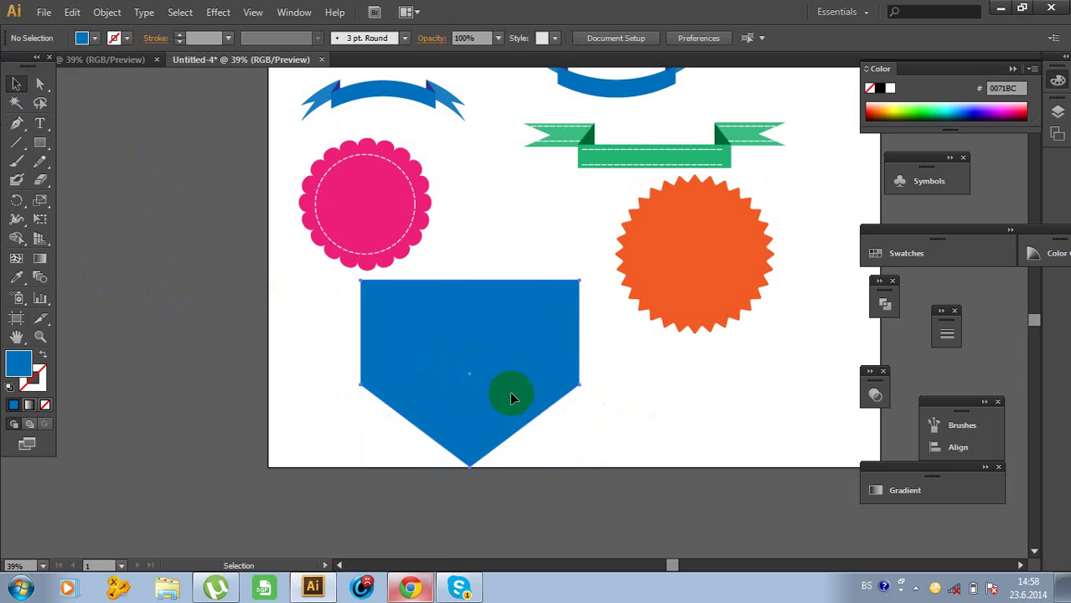
left_click(220, 12)
mouse_move(254, 221)
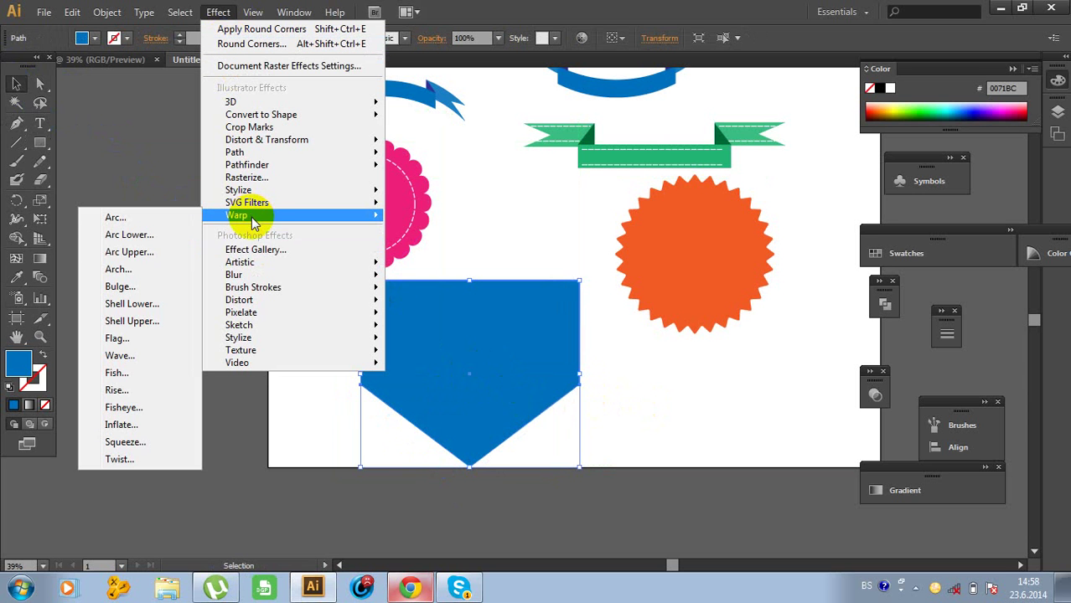
left_click(130, 284)
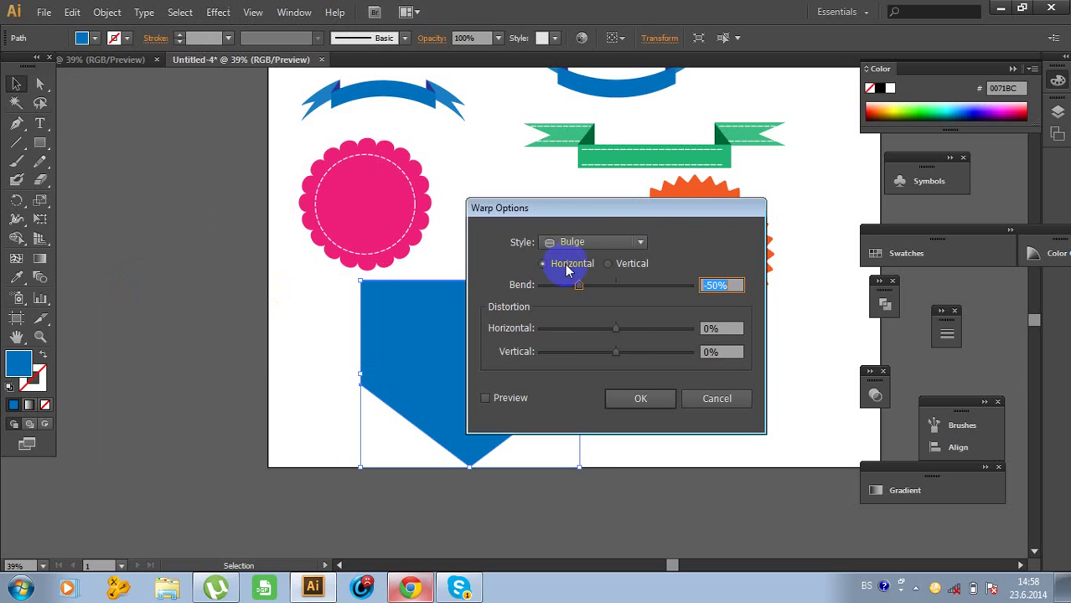
left_click_drag(702, 225, 779, 262)
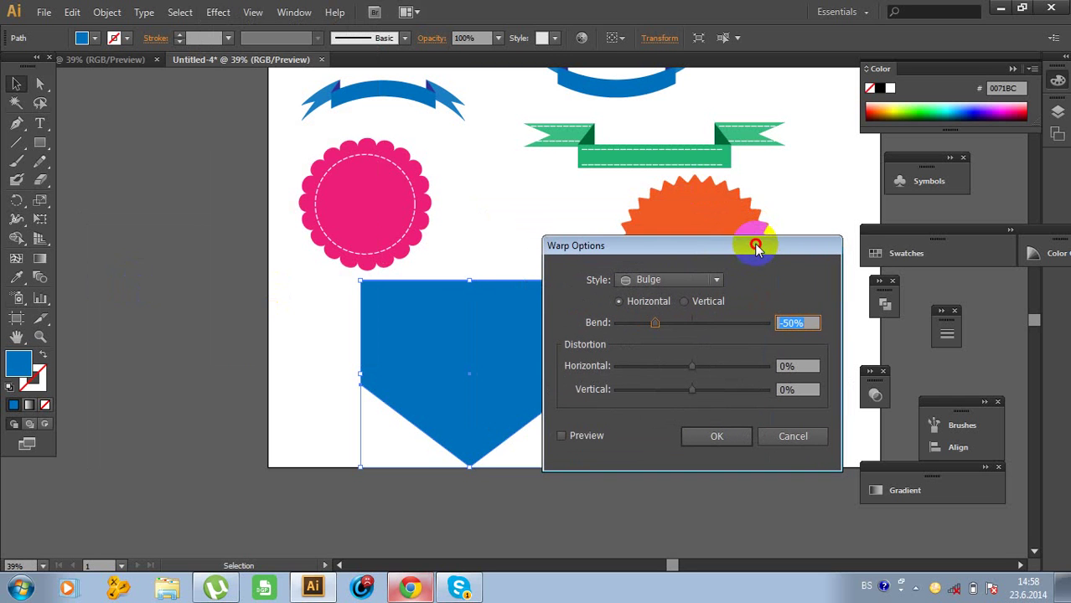
left_click(561, 437)
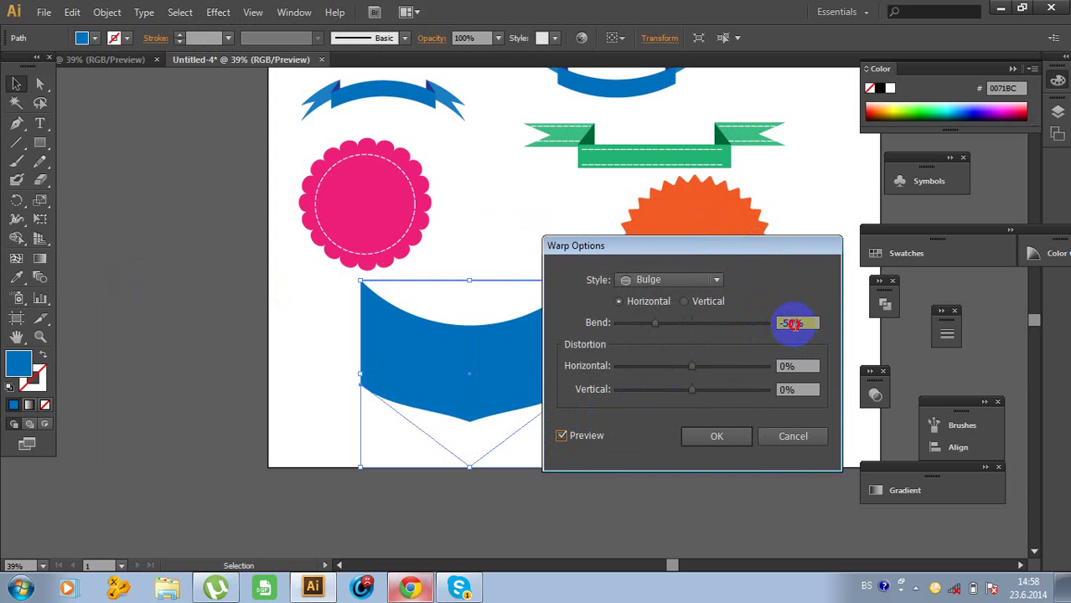
left_click_drag(793, 323, 775, 325)
type("3")
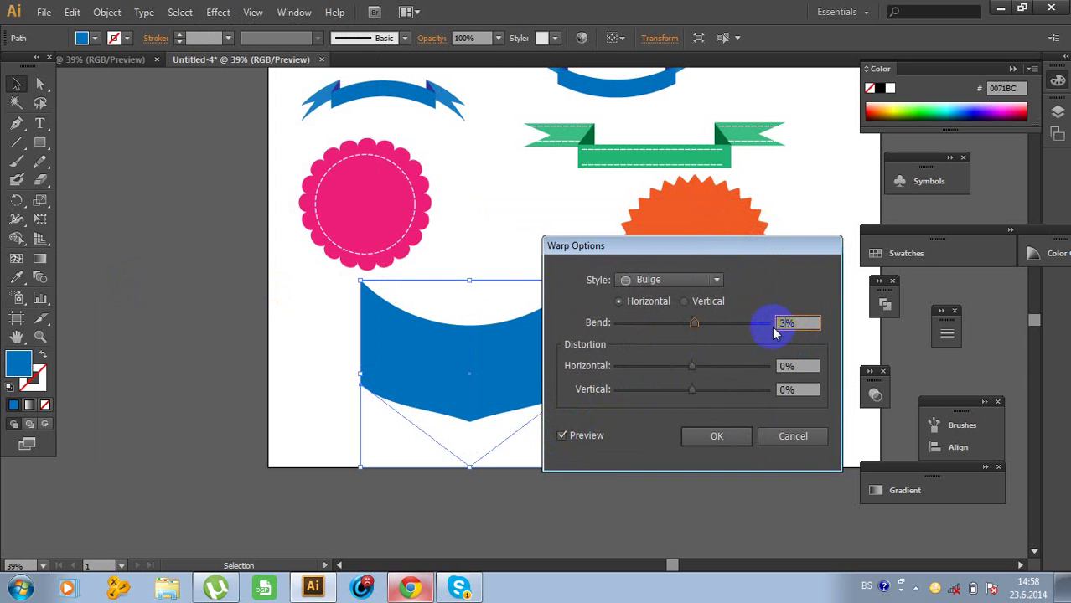
type("0")
Set the Bulge warp's vertical distortion to 15% and apply the effect to the blue shape
left_click(789, 389)
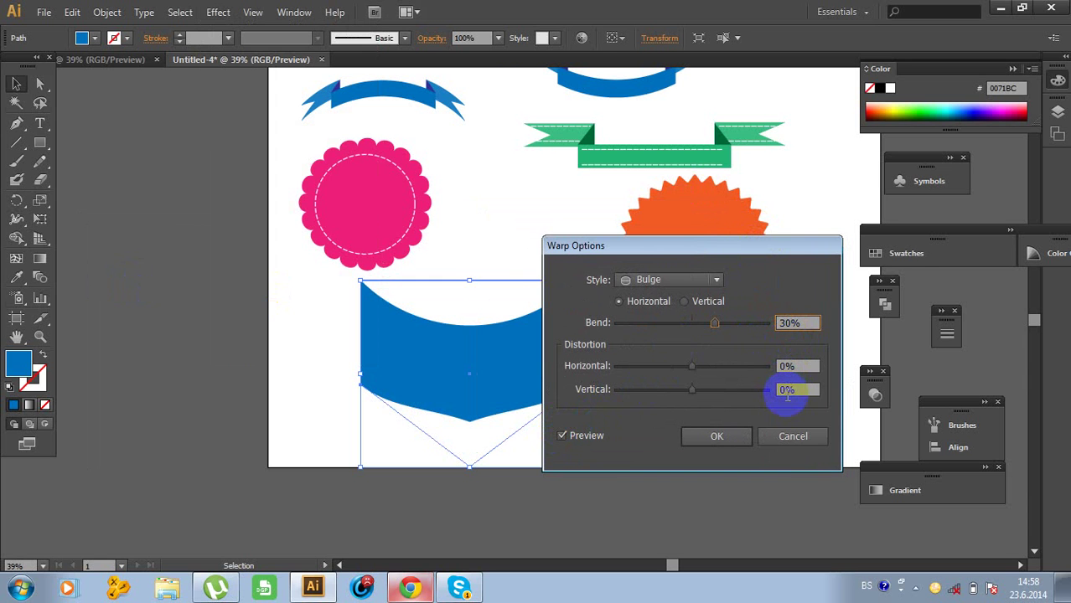
left_click_drag(788, 399, 767, 391)
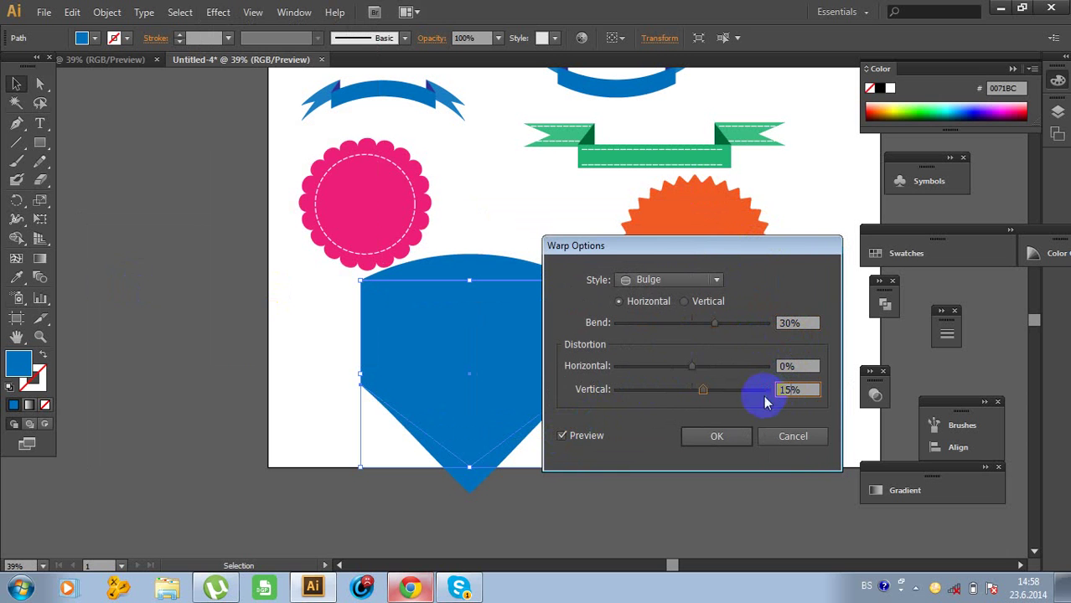
left_click(714, 442)
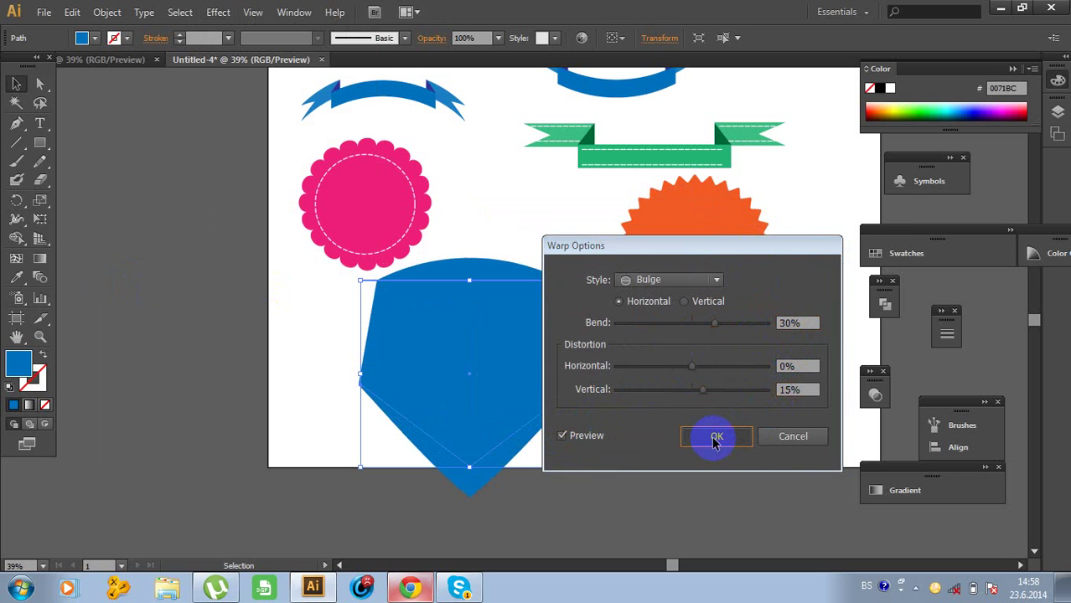
Move the bulged blue shield slightly down and to the left, then deselect it
left_click(678, 421)
left_click_drag(500, 360, 495, 378)
left_click(608, 389)
scroll(662, 472, "up", 2)
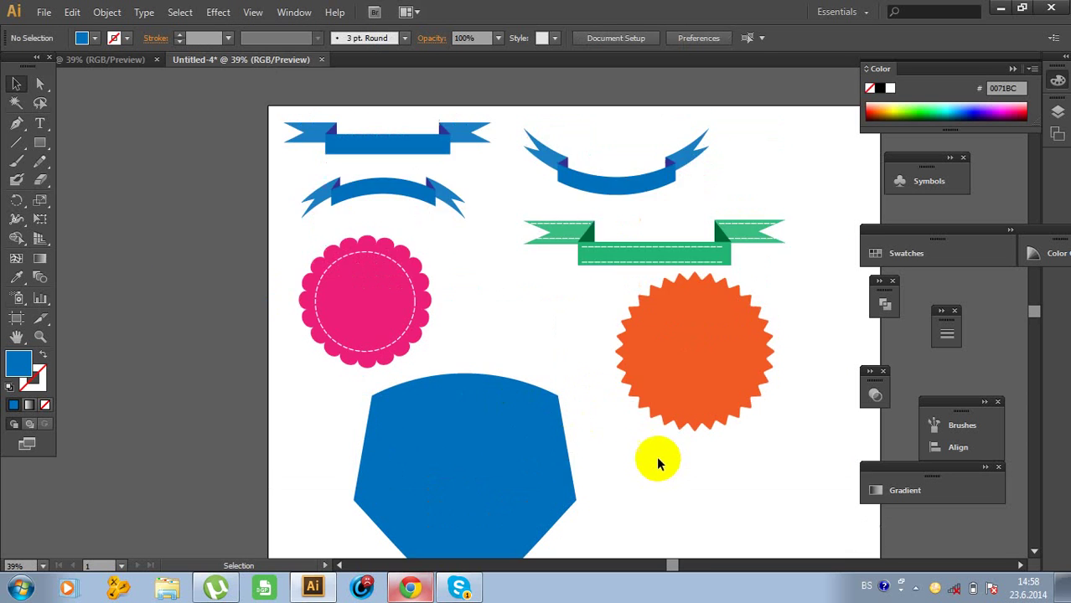
Copy the green stitched ribbon group and paste a duplicate of it onto the artboard
scroll(657, 453, "down", 1)
left_click(614, 216)
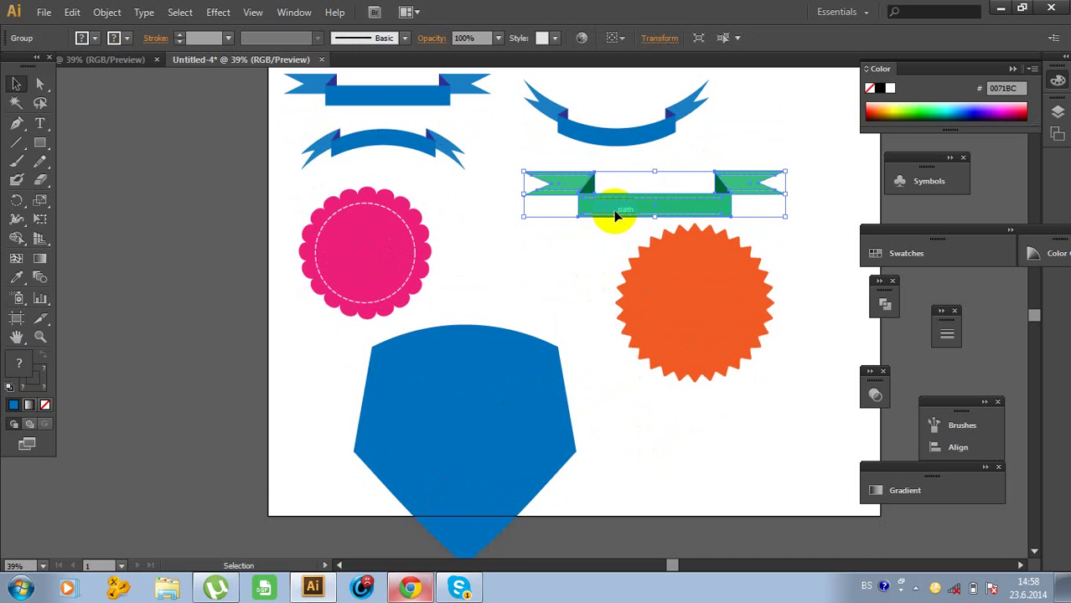
scroll(155, 67, "down", 2)
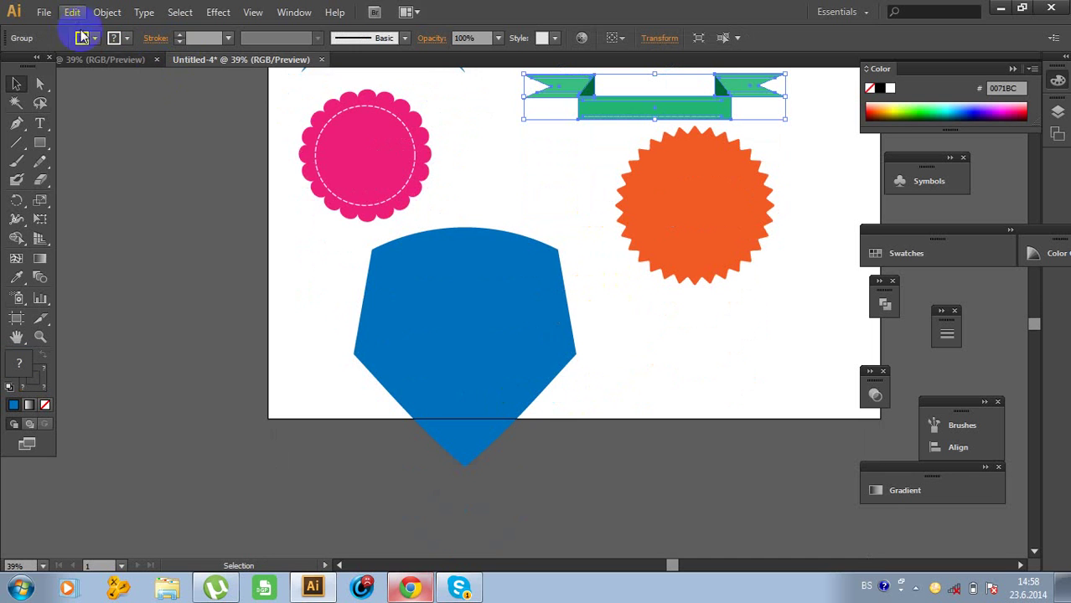
left_click(73, 13)
left_click(501, 215)
scroll(503, 217, "up", 2)
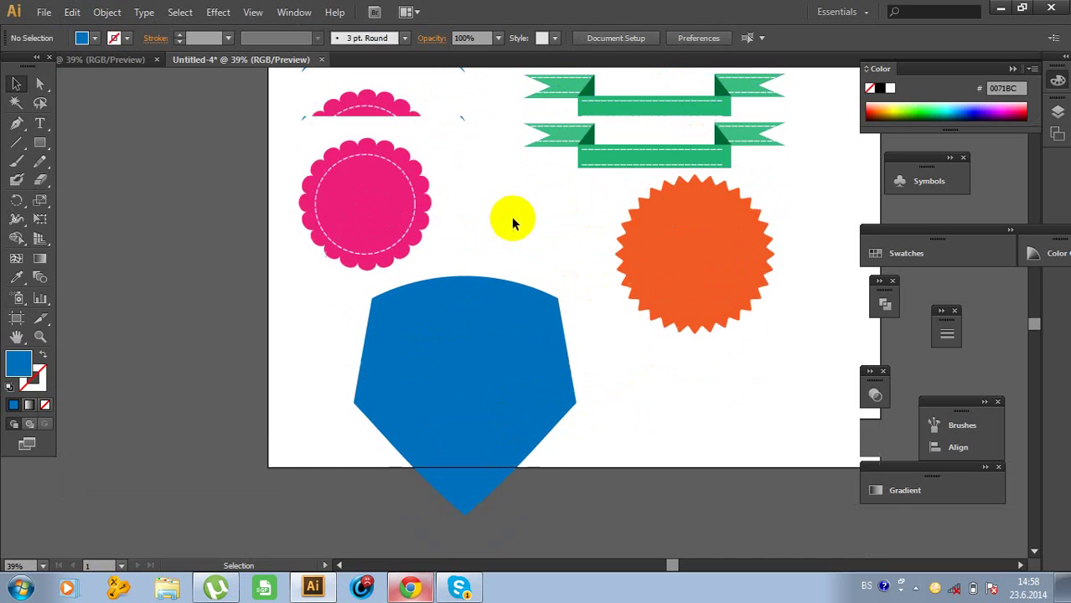
left_click(73, 13)
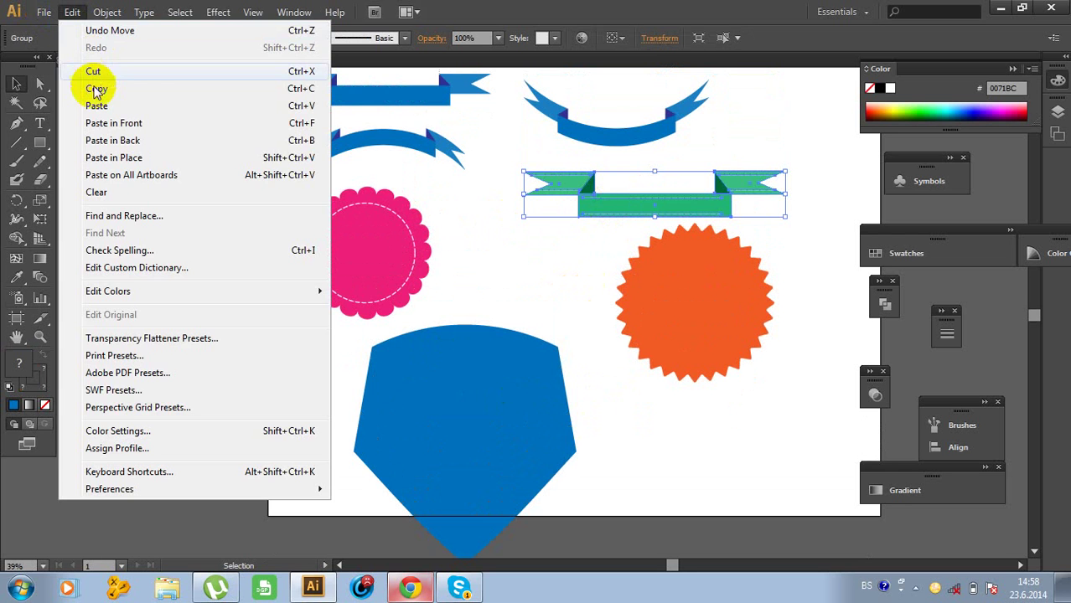
left_click(73, 13)
left_click(73, 13)
left_click(97, 102)
scroll(327, 209, "down", 1)
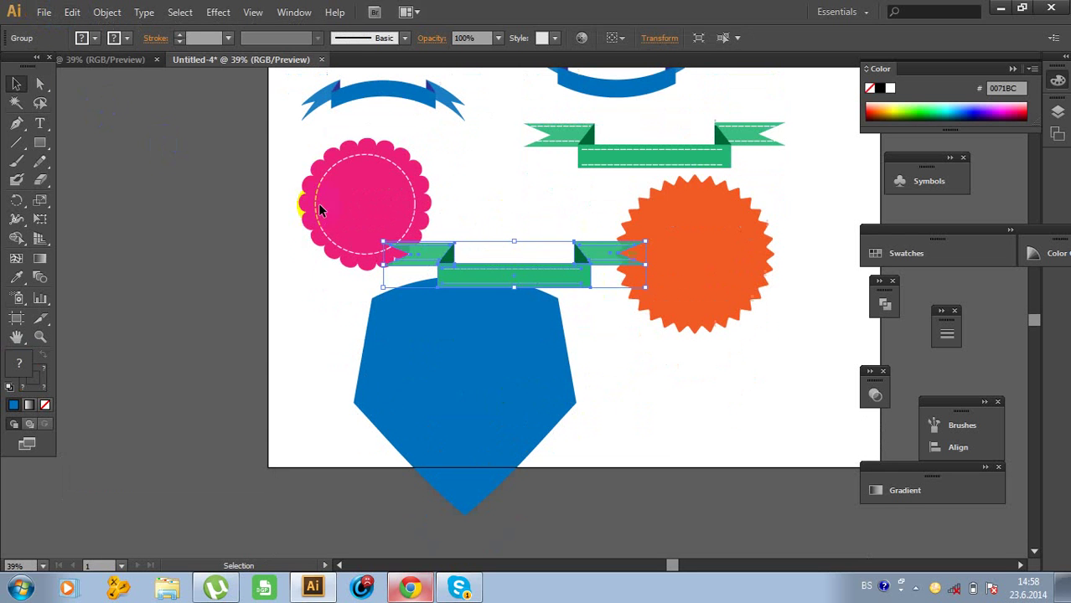
Place the ribbon copy across the shield's lower part and enlarge it until its left tail meets the artboard's left edge
left_click_drag(464, 267, 396, 419)
left_click_drag(589, 405, 635, 377)
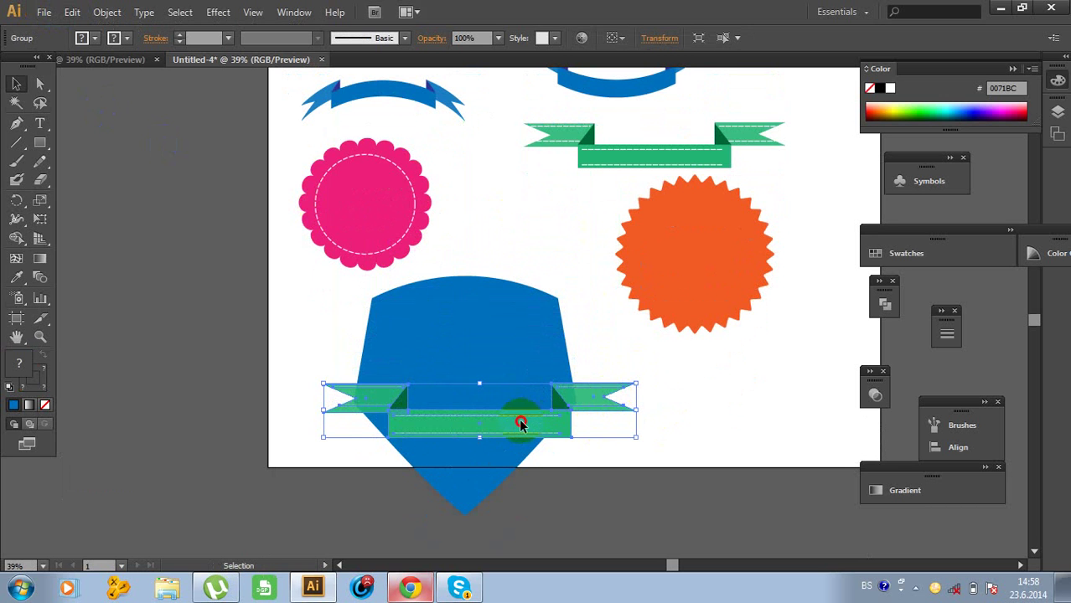
left_click_drag(521, 423, 494, 421)
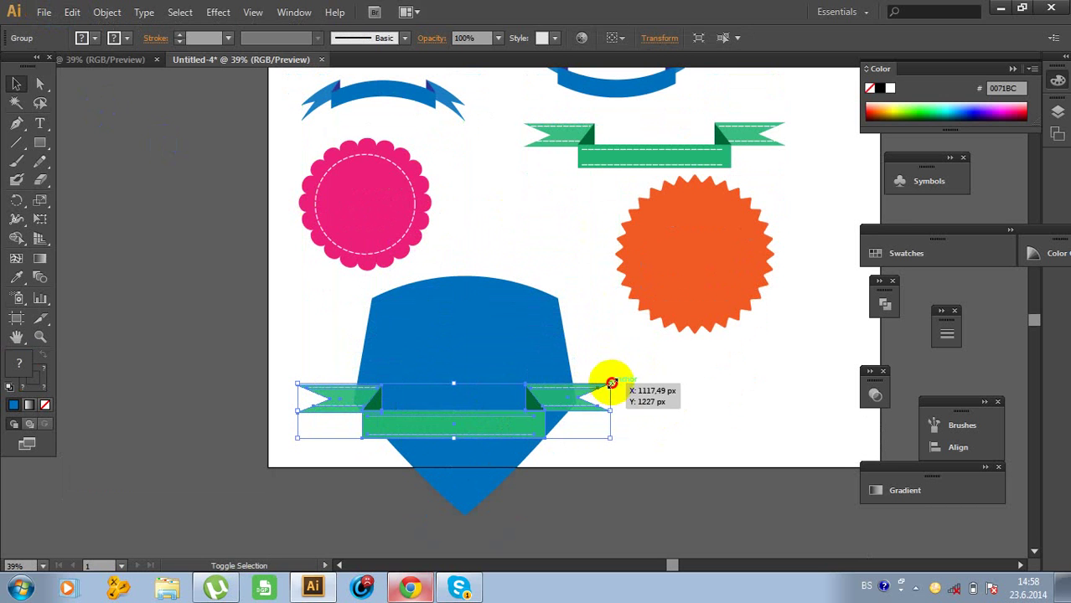
left_click_drag(612, 384, 663, 375)
left_click_drag(542, 413, 516, 415)
left_click_drag(641, 376, 661, 364)
mouse_move(528, 420)
left_mouse_down()
mouse_move(505, 433)
mouse_move(520, 429)
left_mouse_up()
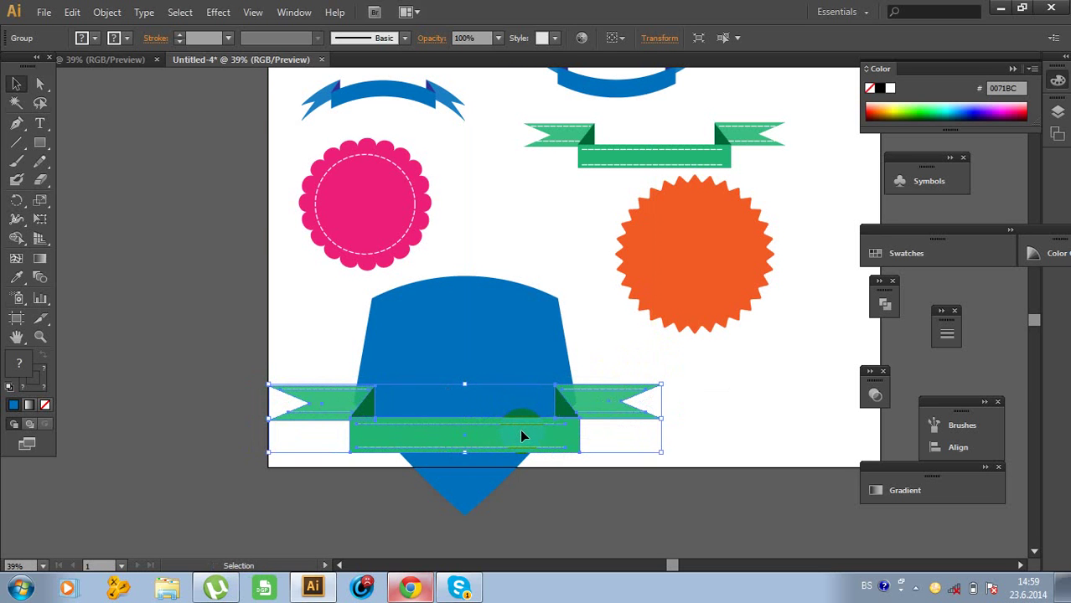
Enlarge the ribbon copy until its front band extends past both sides of the shield, keeping it centred on the shield
left_click_drag(660, 384, 680, 374)
left_click_drag(539, 428, 518, 432)
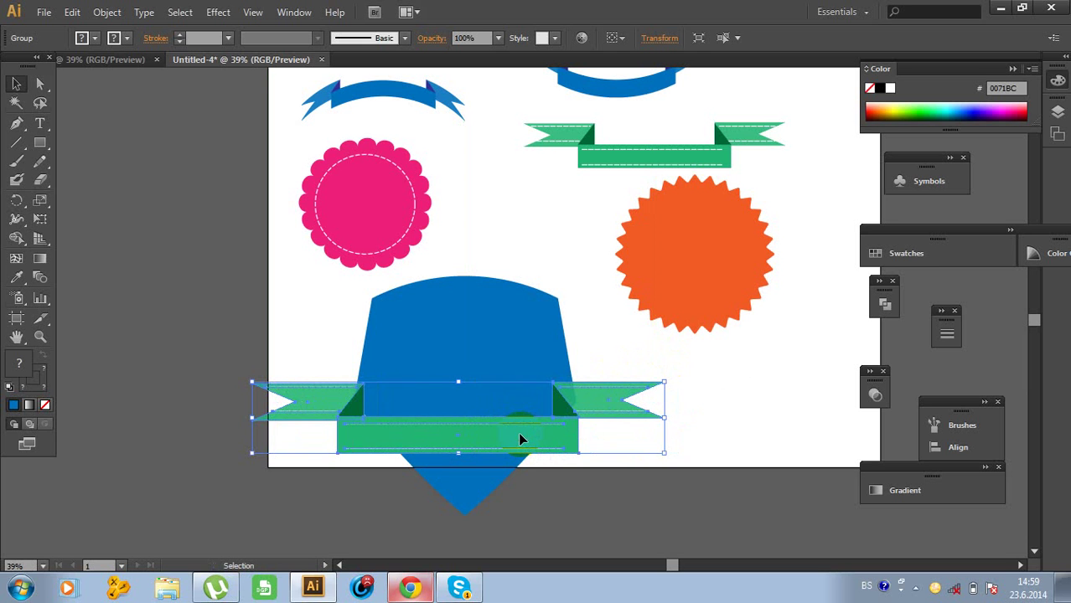
left_click(533, 386)
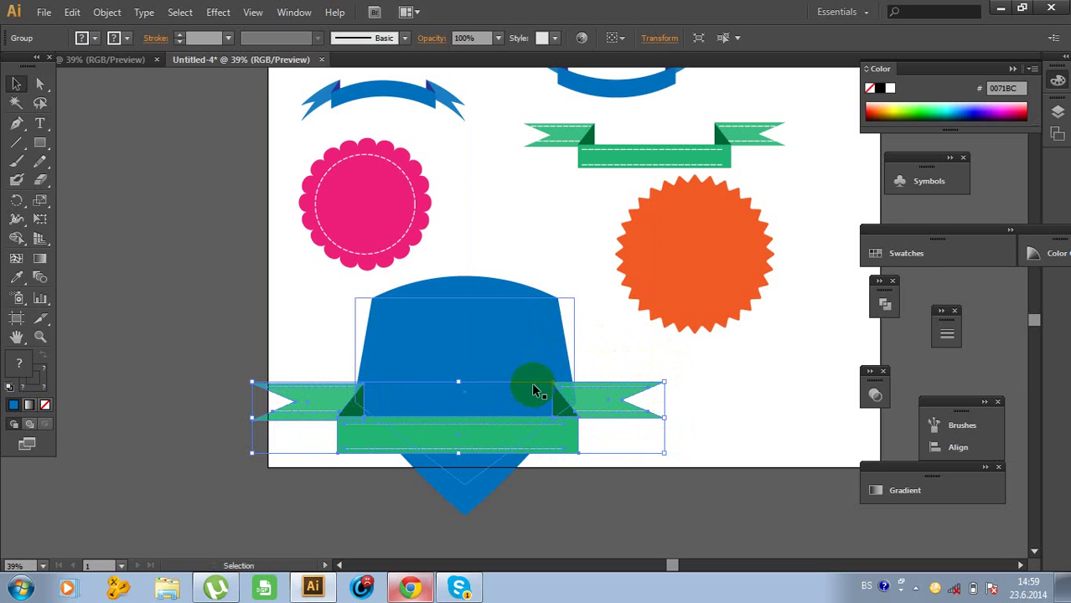
left_click_drag(652, 383, 680, 374)
left_click(546, 432)
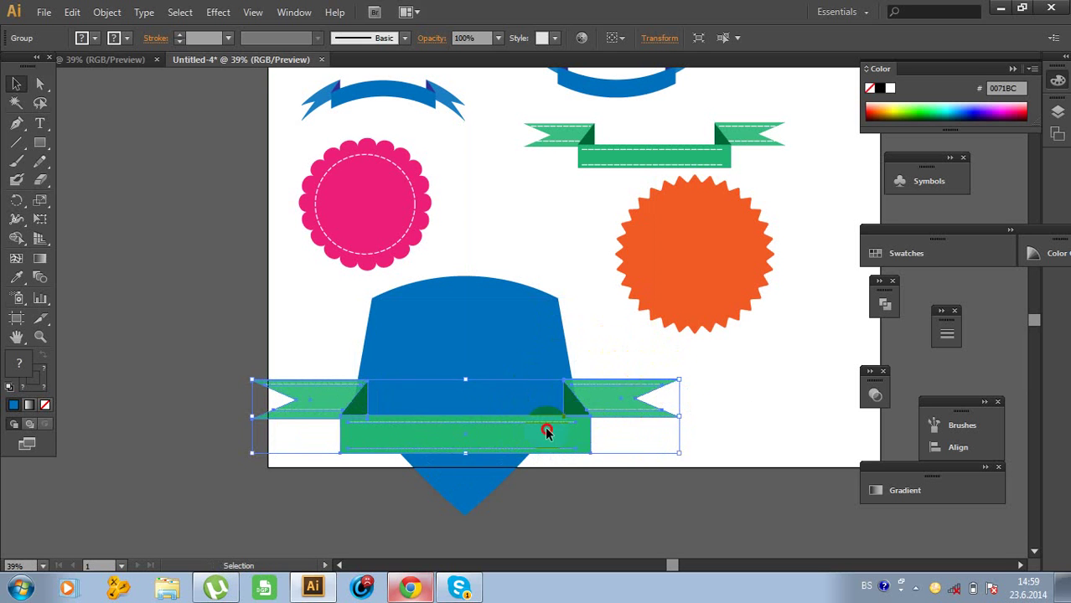
mouse_move(547, 432)
left_mouse_down()
mouse_move(538, 433)
mouse_move(552, 427)
left_mouse_up()
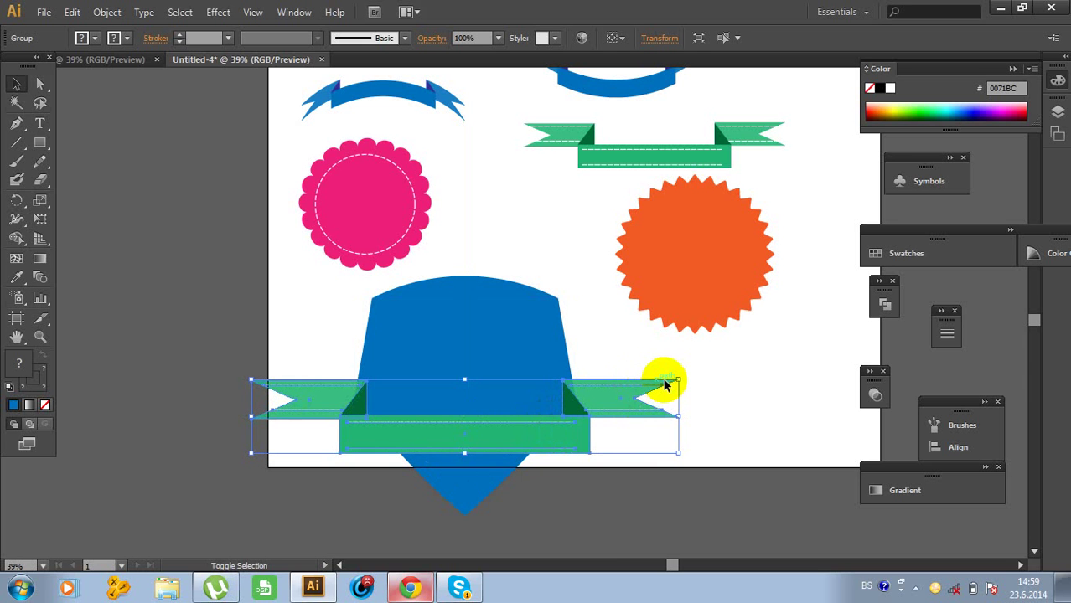
mouse_move(677, 384)
left_mouse_down()
mouse_move(667, 369)
mouse_move(687, 379)
left_mouse_up()
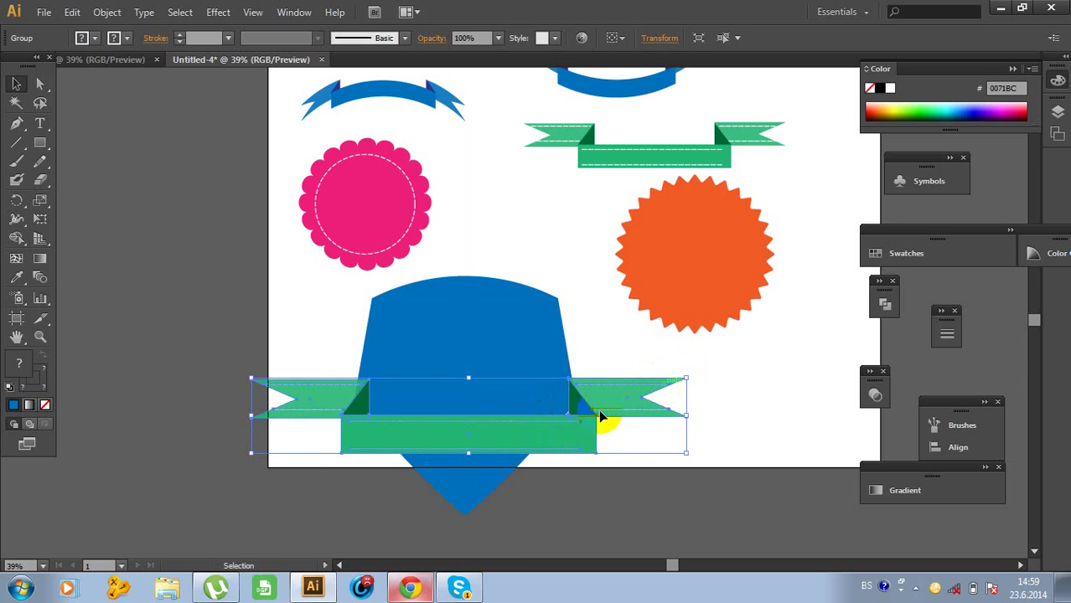
left_click_drag(530, 429, 529, 429)
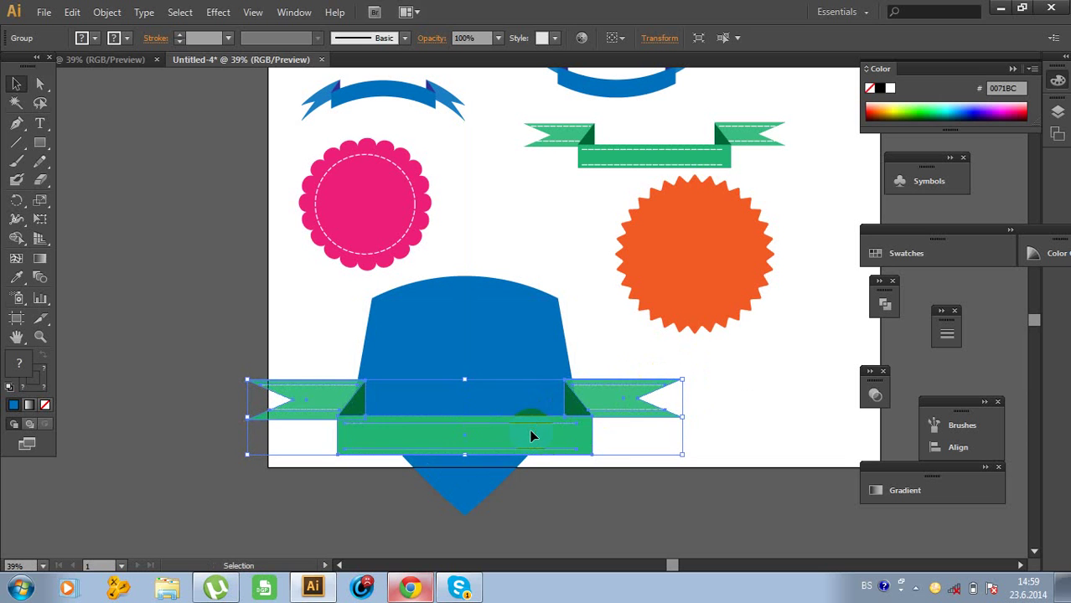
Ungroup the enlarged green ribbon copy and deselect its parts
left_click(332, 362)
left_click(346, 427)
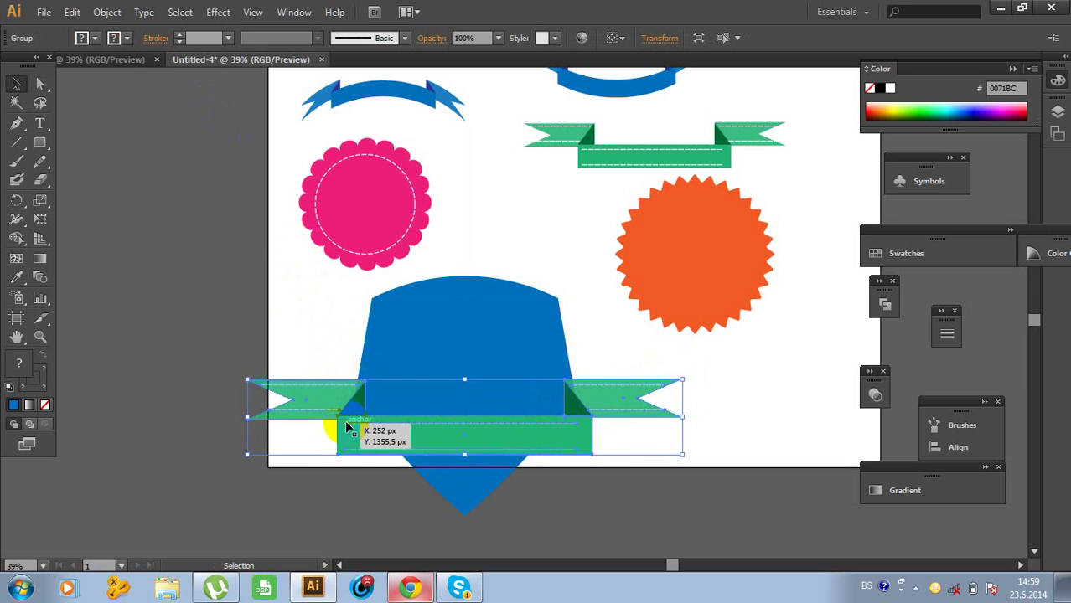
left_click(115, 15)
left_click(130, 88)
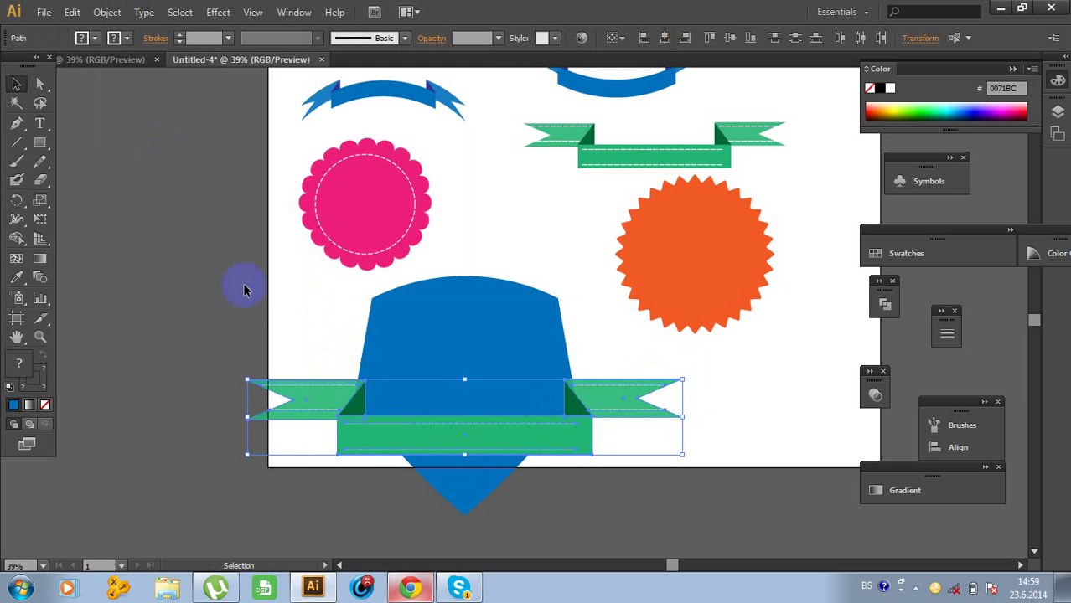
left_click(250, 304)
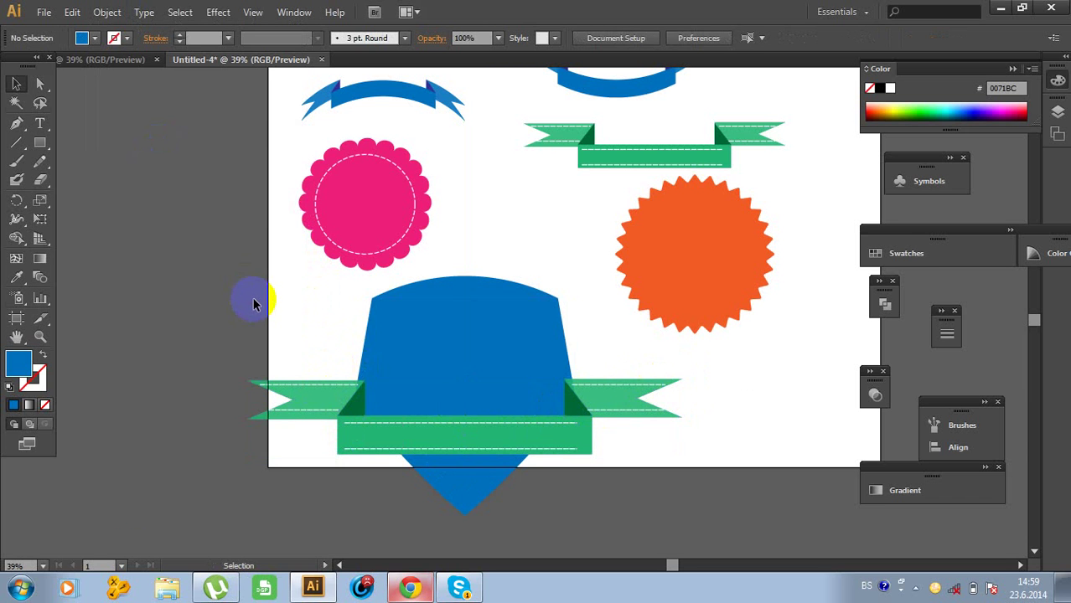
Send the ribbon copy's left dark fold, left tail and tail stitching to the back, behind the blue shield
left_click(348, 409)
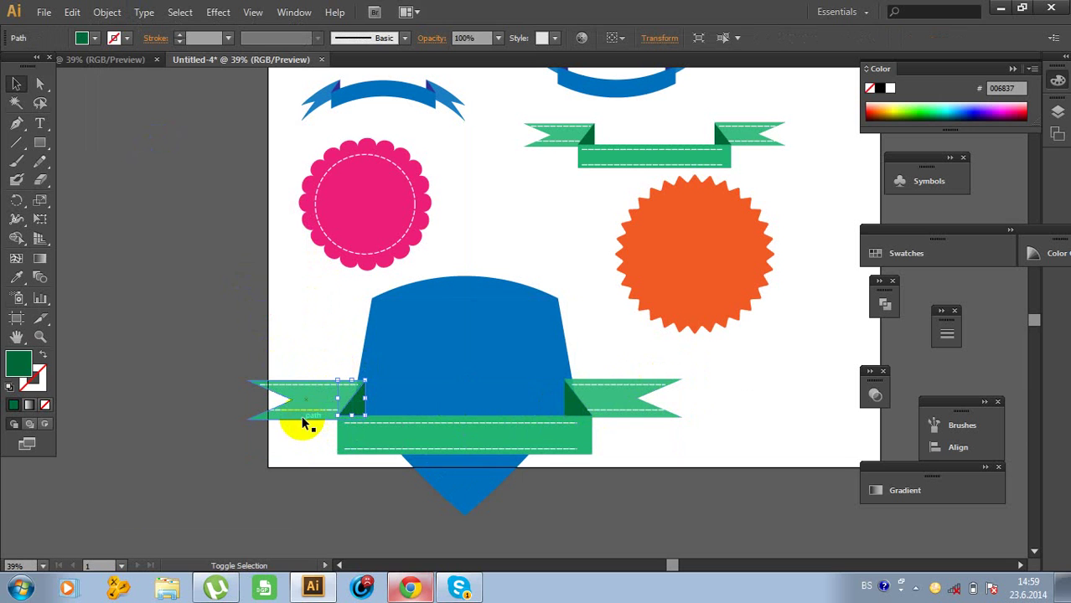
left_click(309, 418, "shift")
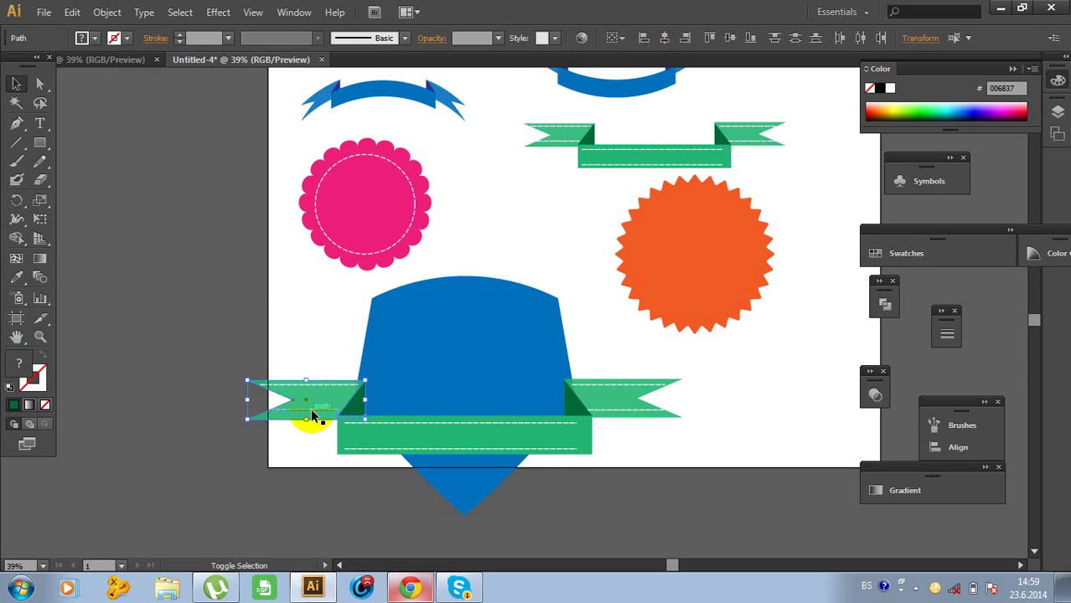
left_click(328, 403)
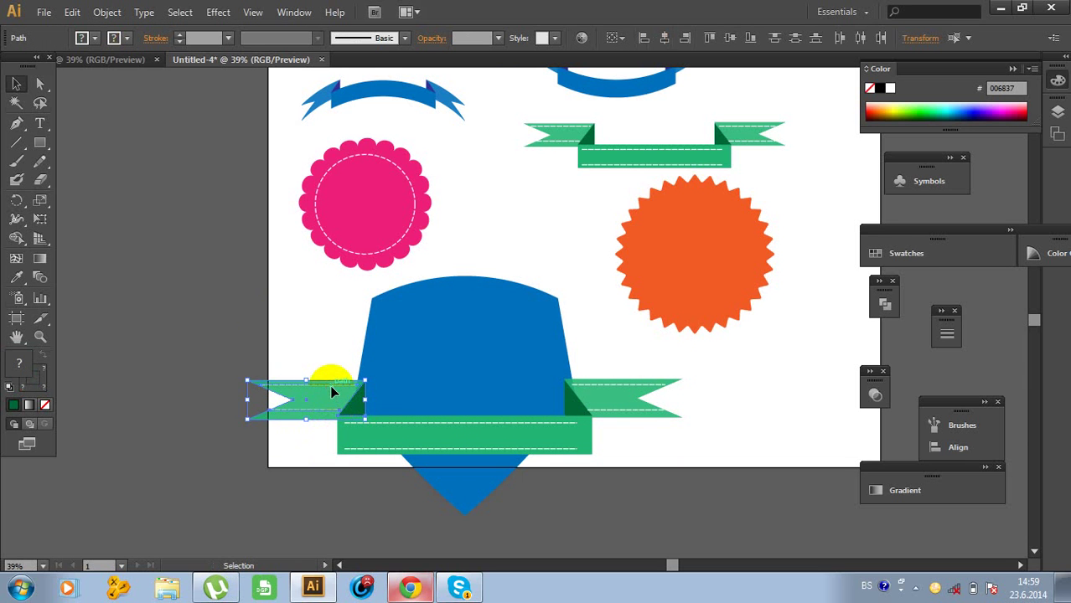
right_click(331, 393)
mouse_move(471, 340)
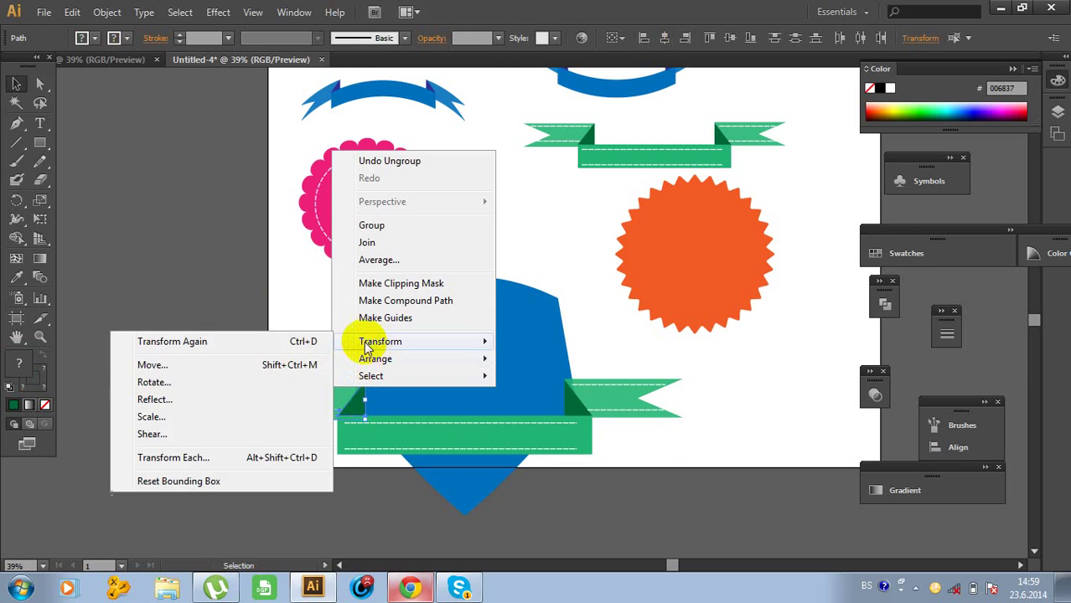
mouse_move(377, 359)
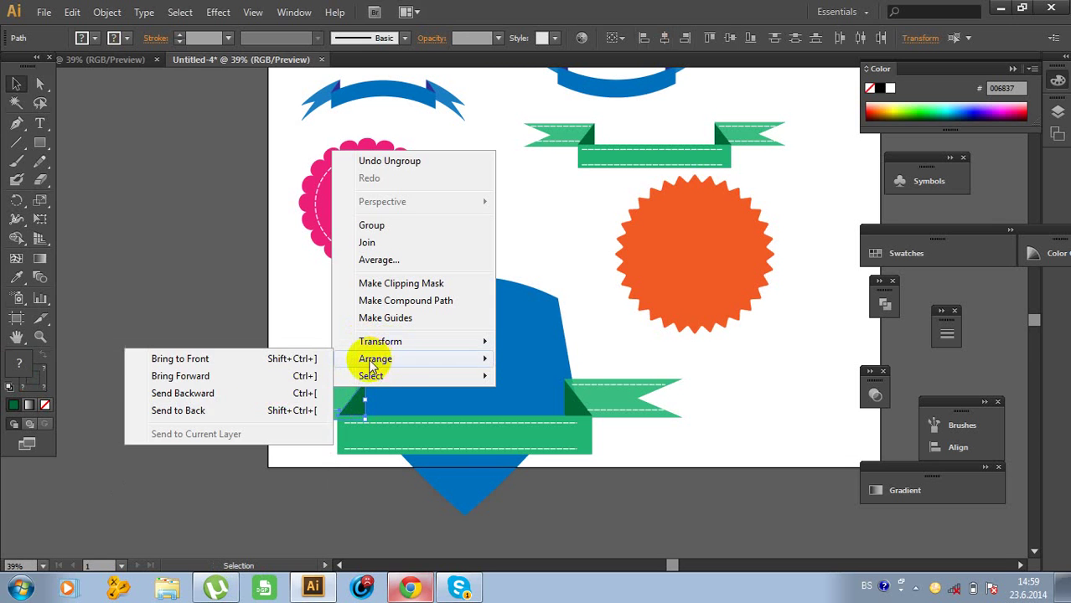
left_click(228, 411)
left_click(291, 338)
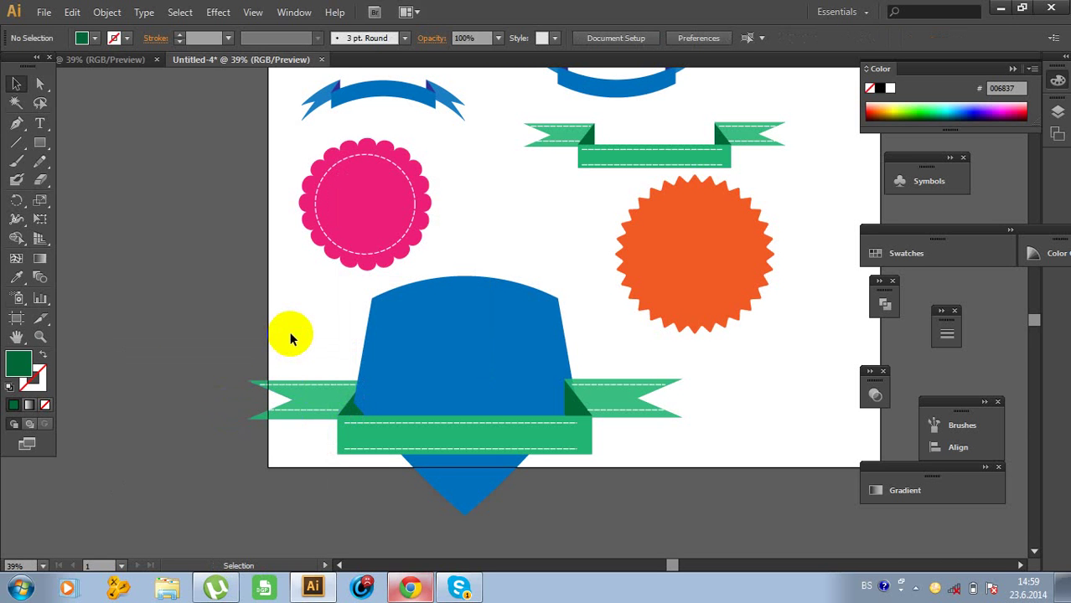
Send the ribbon copy's right dark fold, right tail and tail stitching to the back, behind the blue shield
left_click(430, 364)
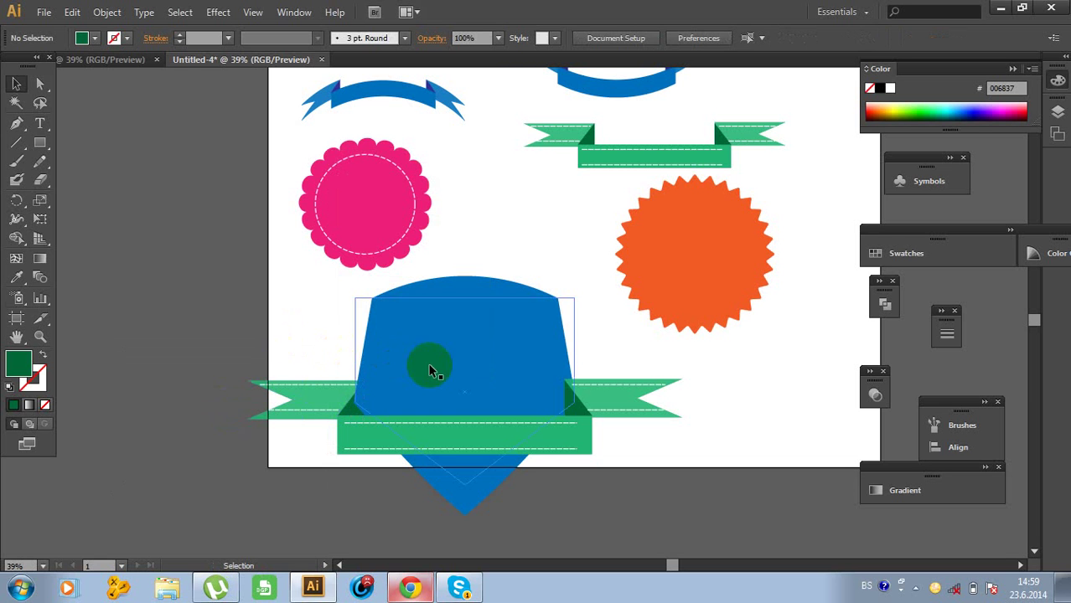
left_click(558, 402)
left_click(574, 401)
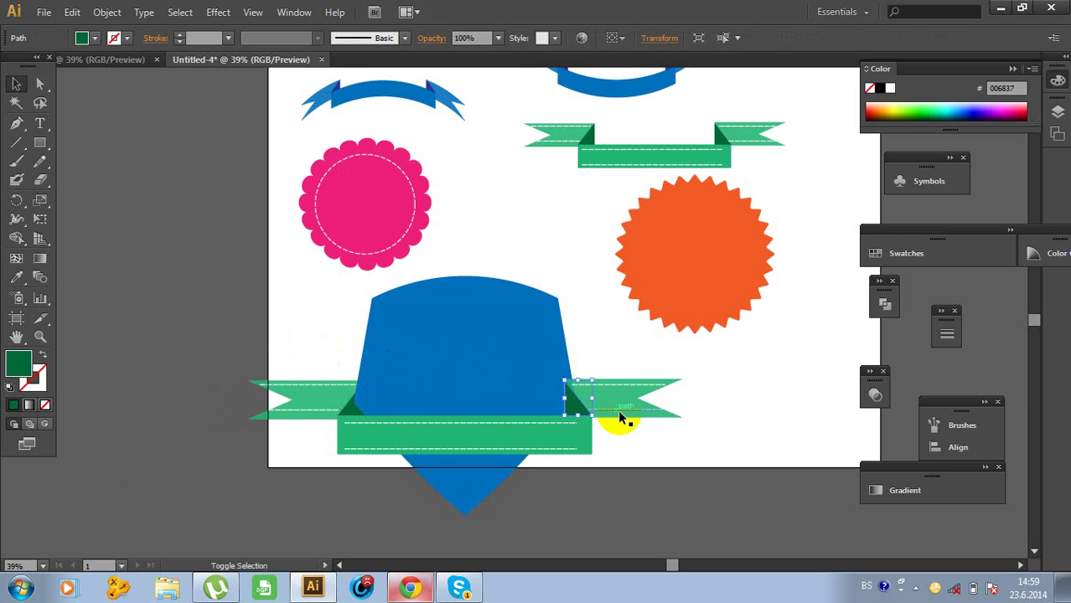
left_click(619, 417, "shift")
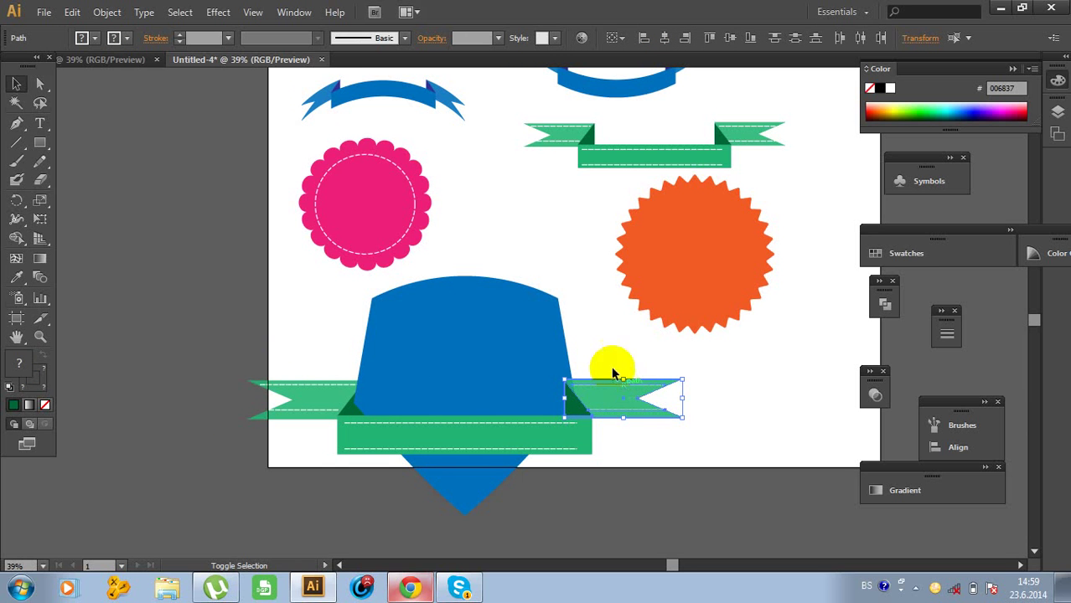
right_click(625, 396)
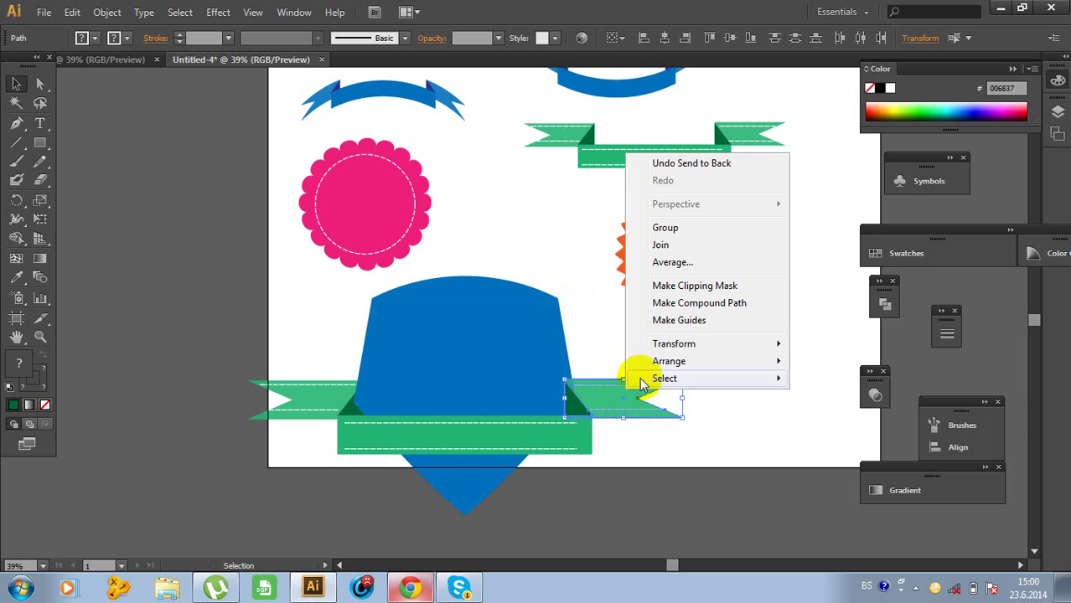
mouse_move(643, 361)
left_click(550, 414)
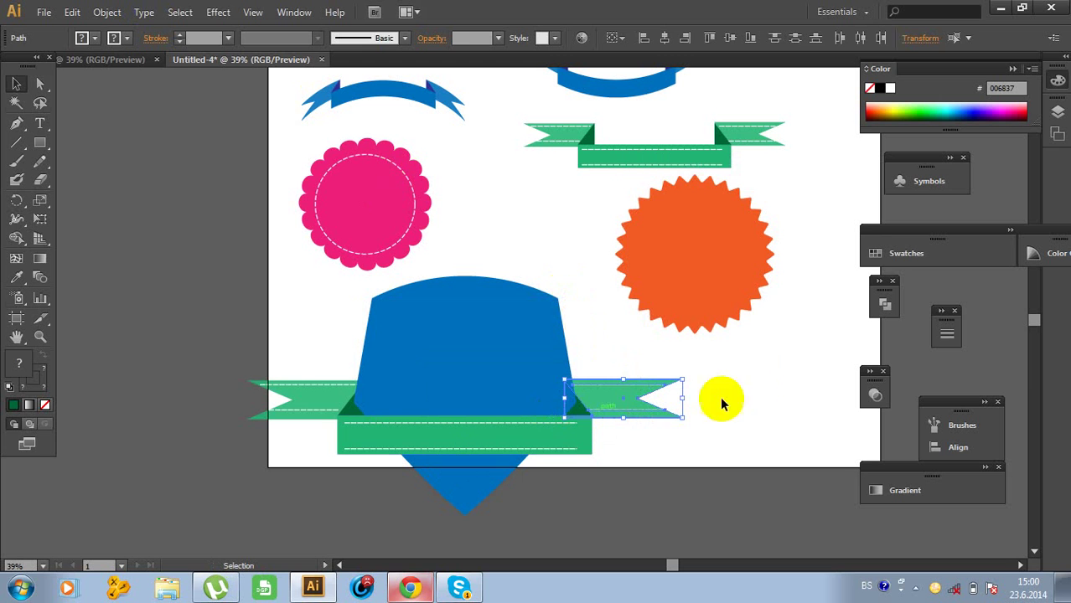
left_click(745, 390)
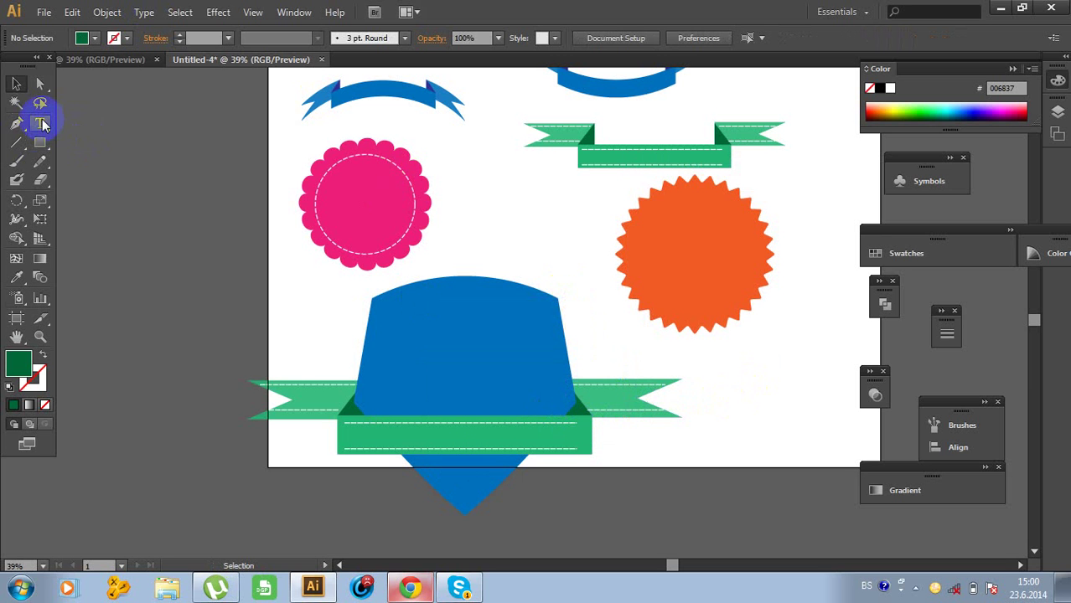
Create the point text "LOGO" on the empty canvas beside the artboard
left_click_drag(44, 124, 76, 119)
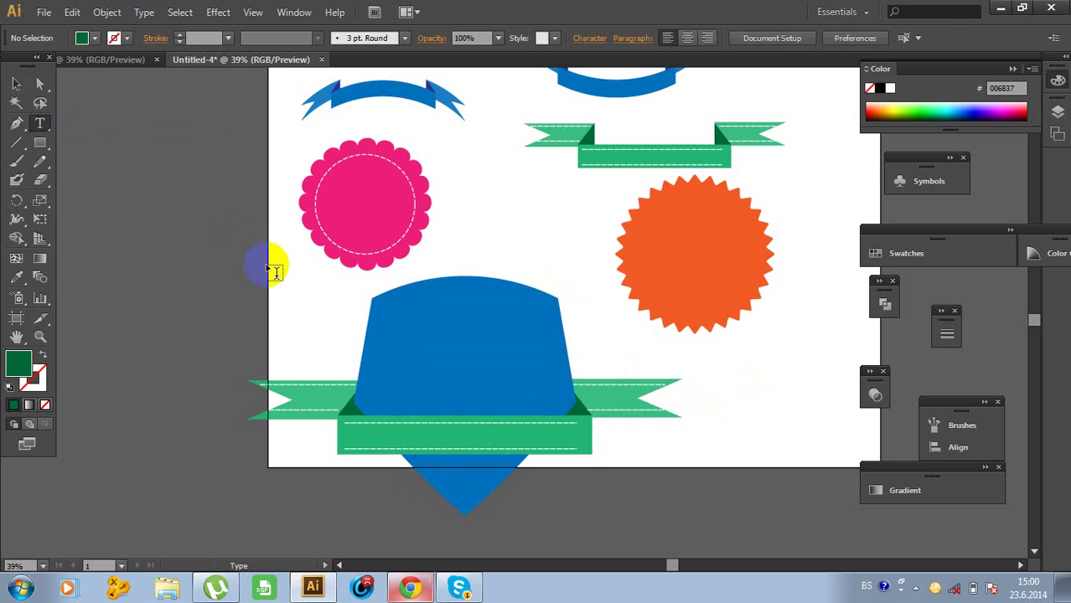
left_click(152, 228)
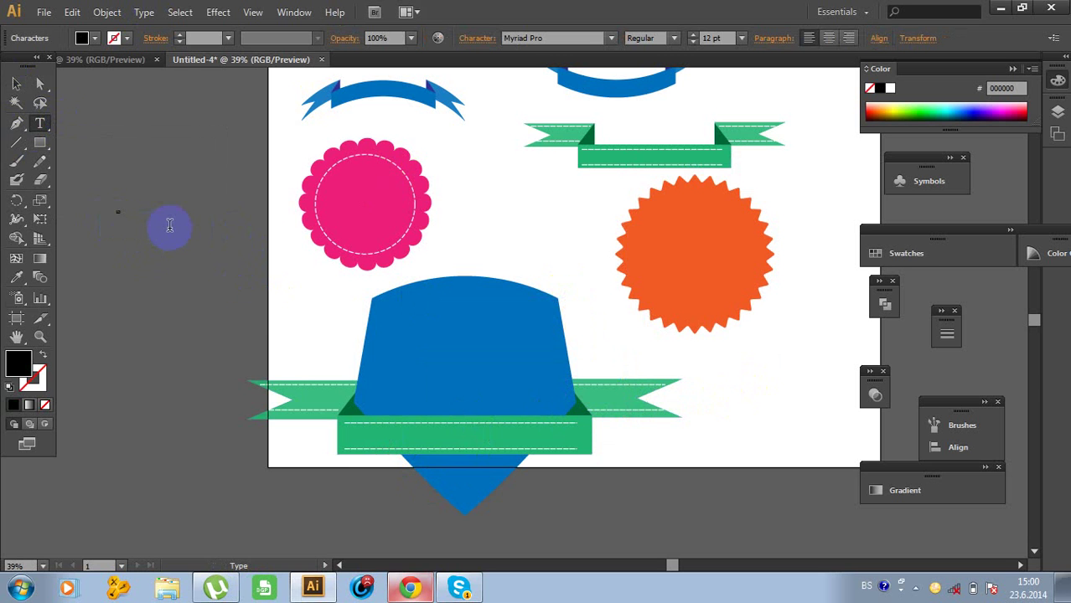
left_click(16, 85)
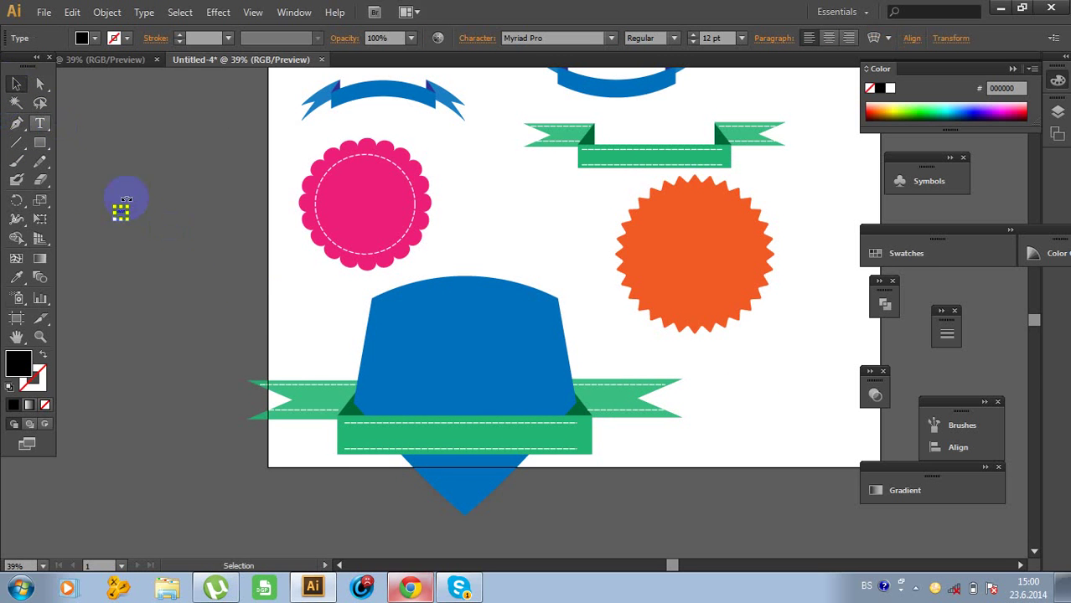
Place the LOGO text at the centre of the shield ribbon's front band and enlarge it to about 77 pt
left_click_drag(124, 209, 476, 436)
left_click(161, 209)
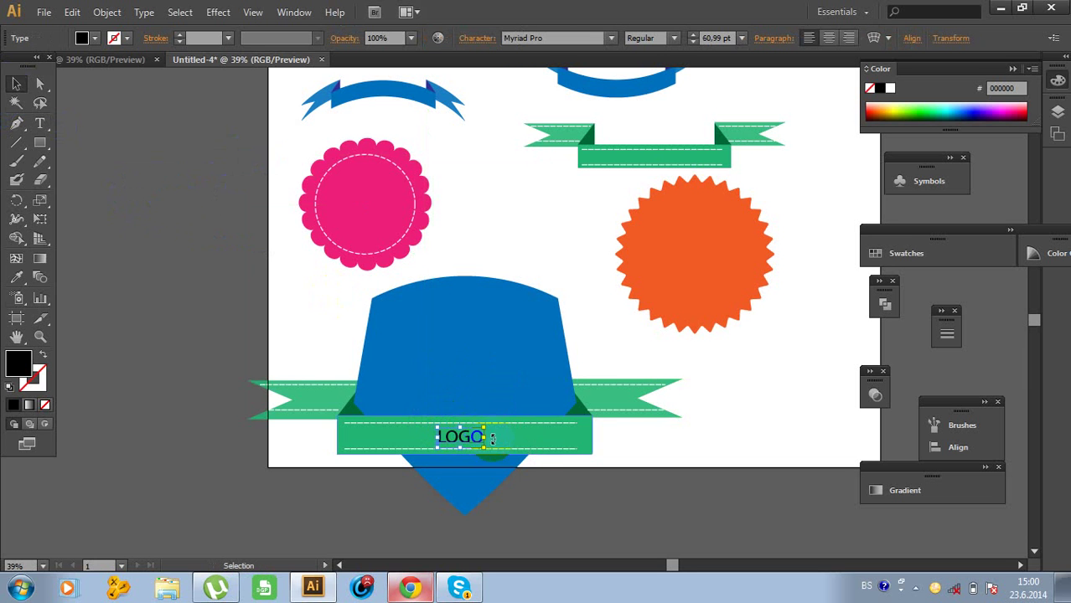
left_click_drag(484, 437, 495, 438)
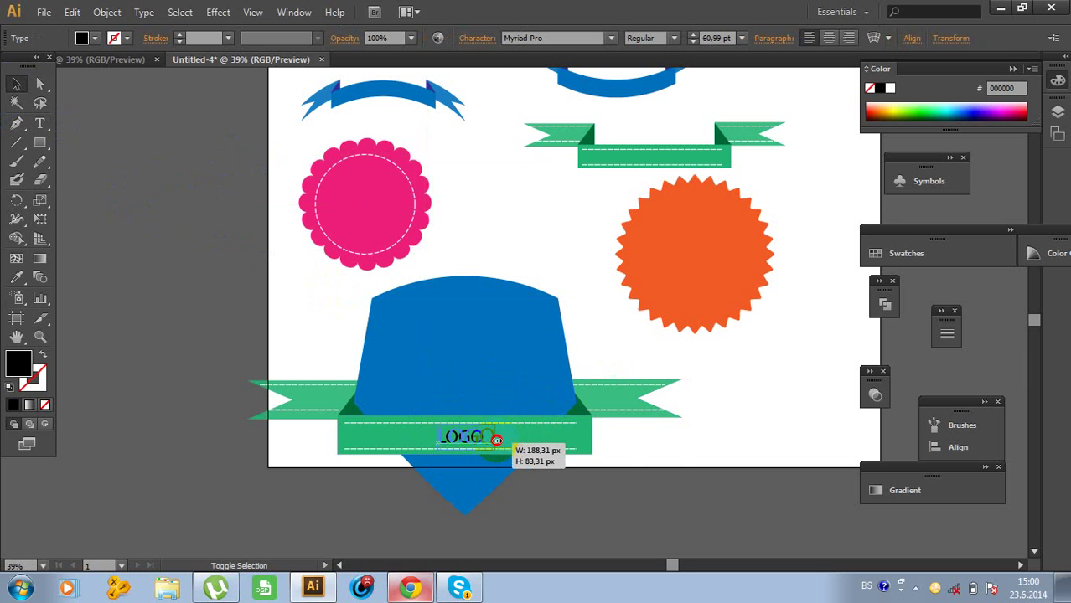
left_click(650, 445)
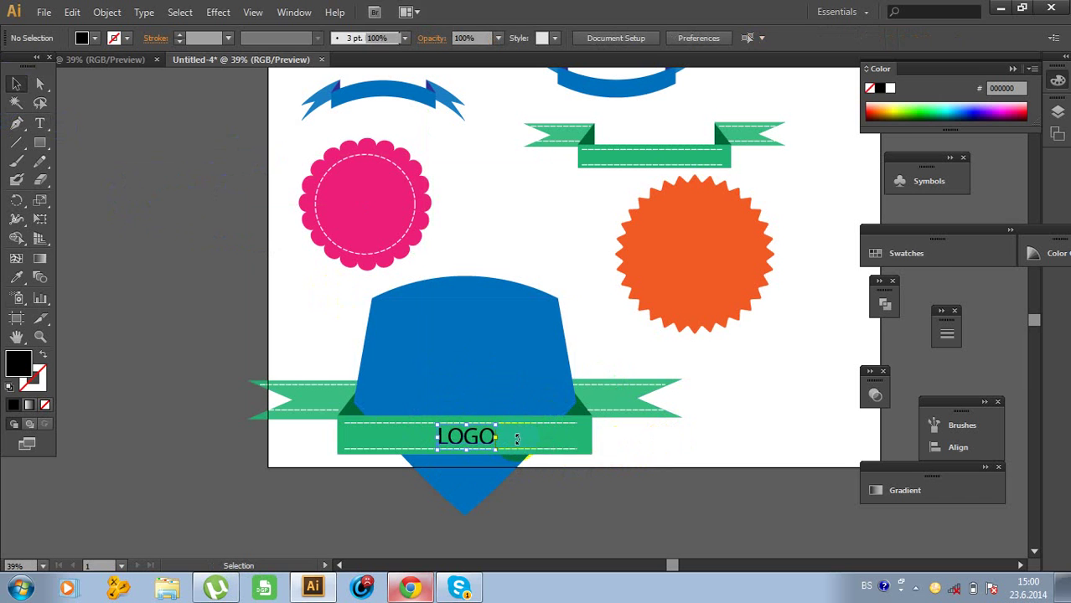
Fill the LOGO text on the ribbon's front band with white and deselect it
left_click(507, 438)
left_click(890, 254)
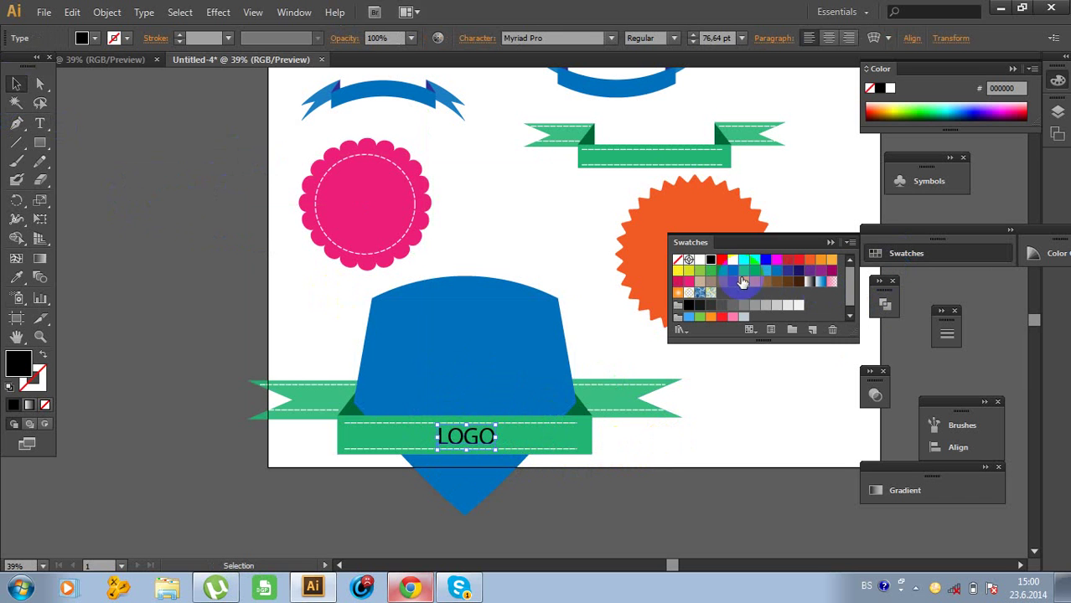
left_click(700, 261)
left_click(754, 381)
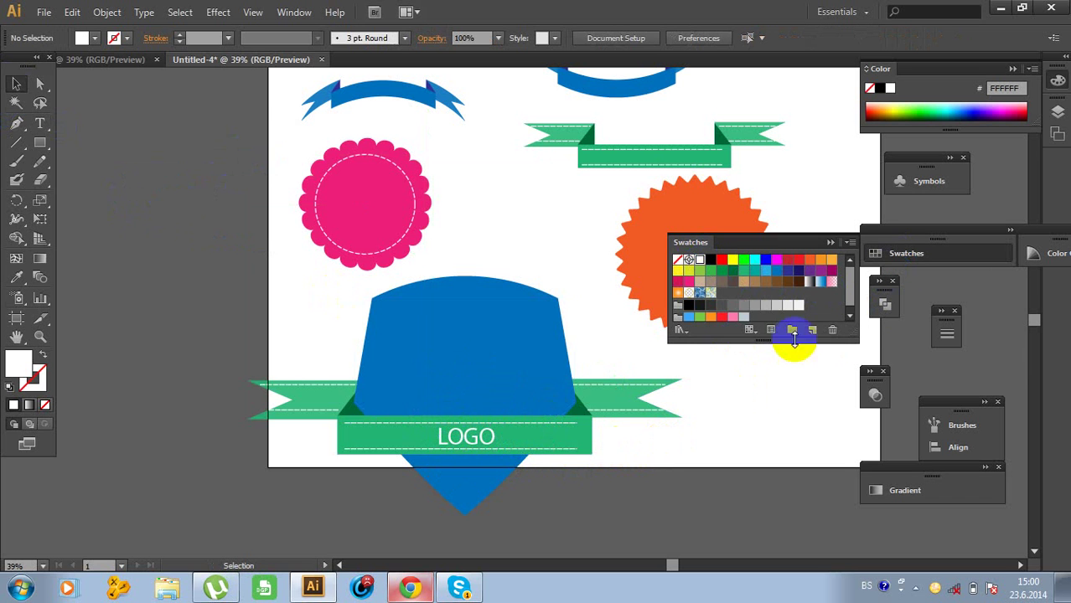
left_click(830, 243)
scroll(780, 347, "up", 3)
scroll(780, 347, "down", 1)
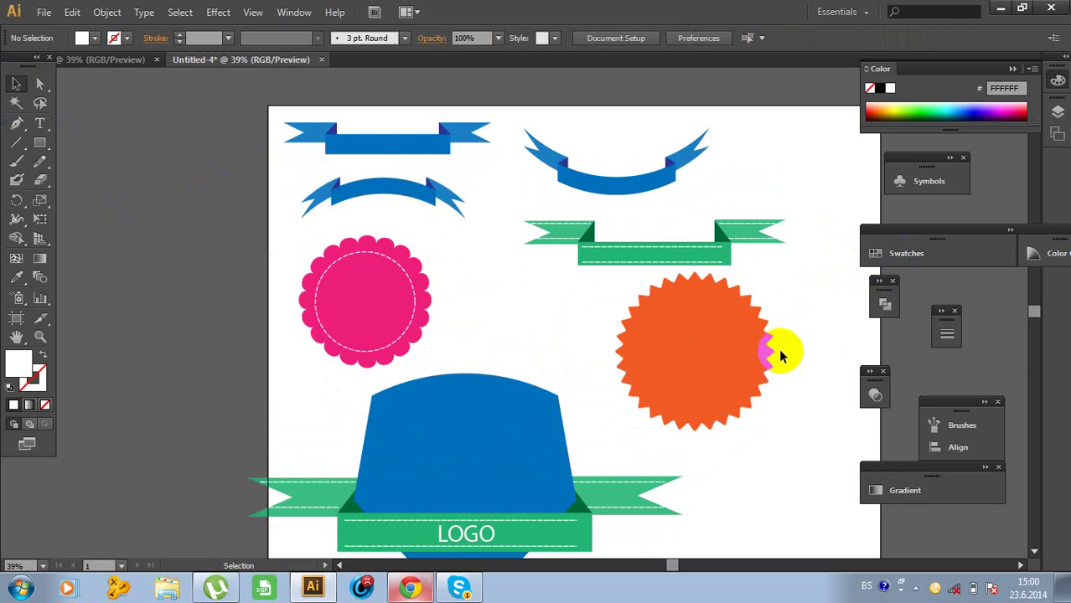
left_click(716, 334)
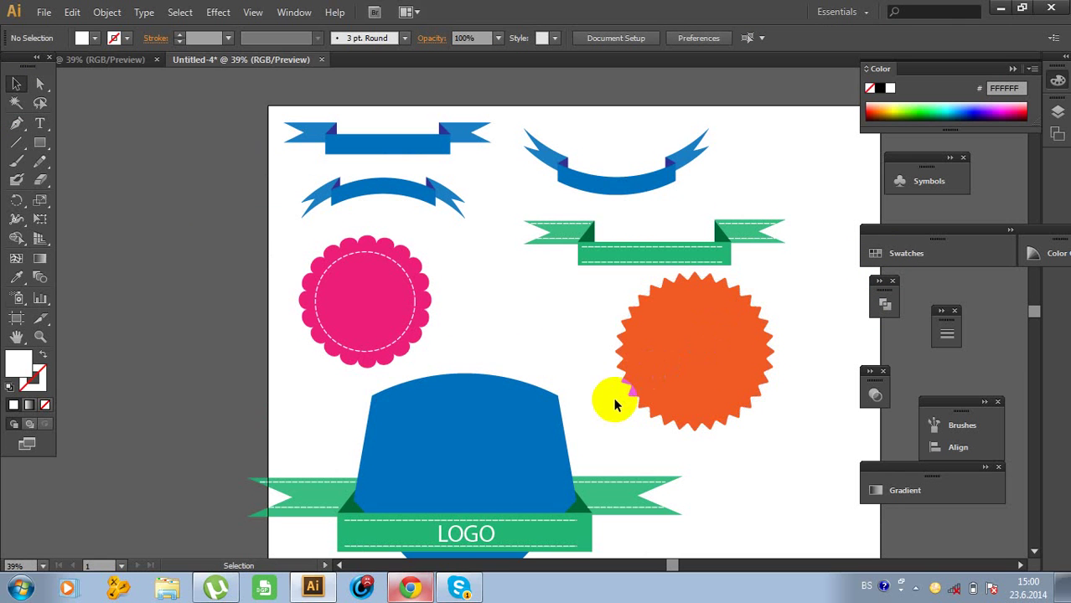
right_click(902, 586)
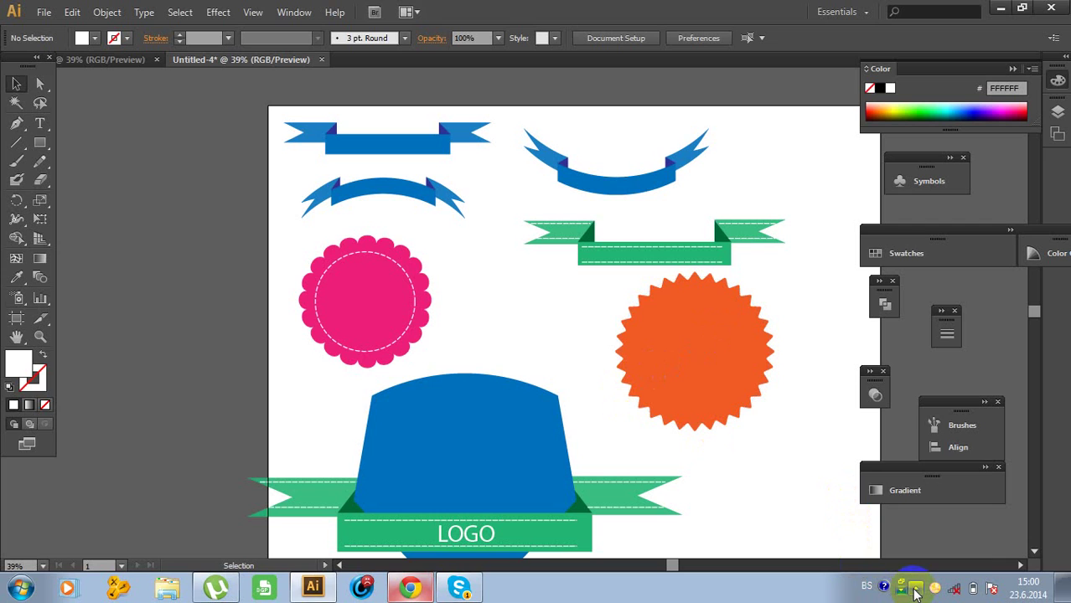